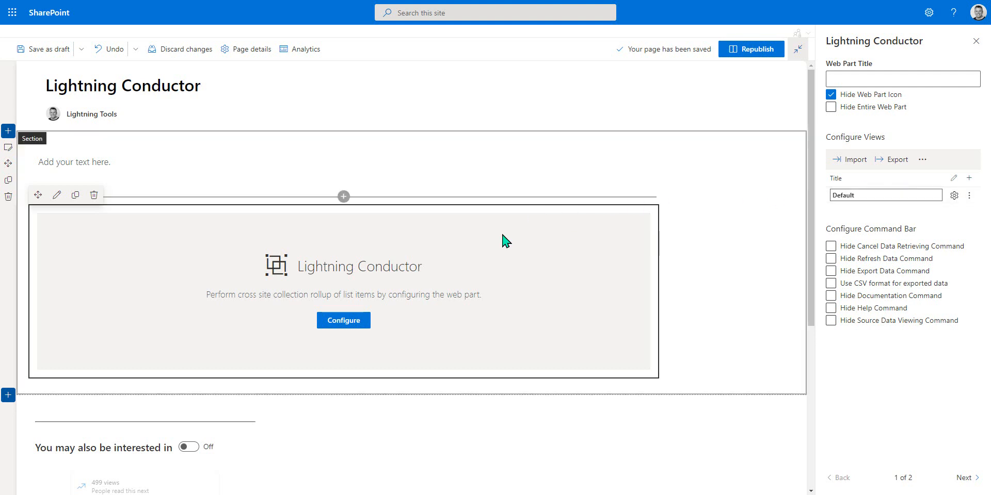
Step: Open the Lightning Conductor web part's configuration in Advanced Mode
click(354, 320)
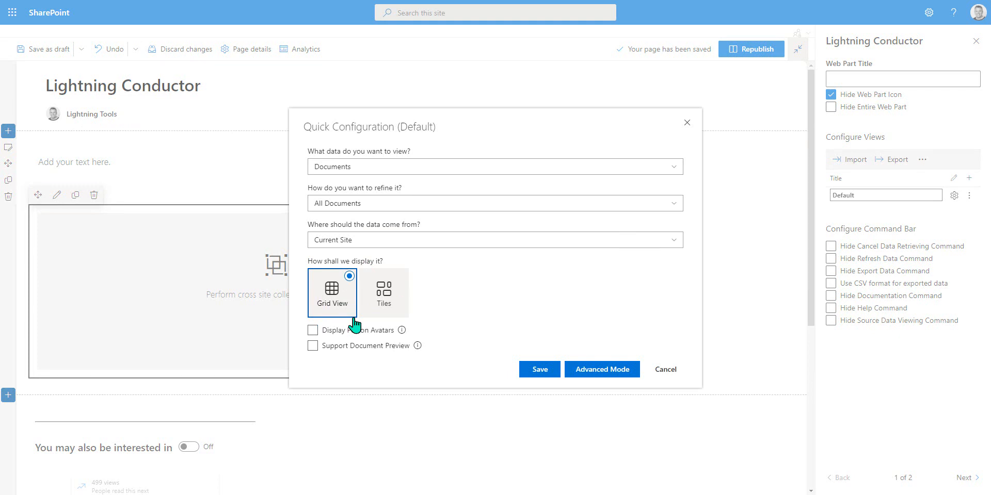
click(617, 370)
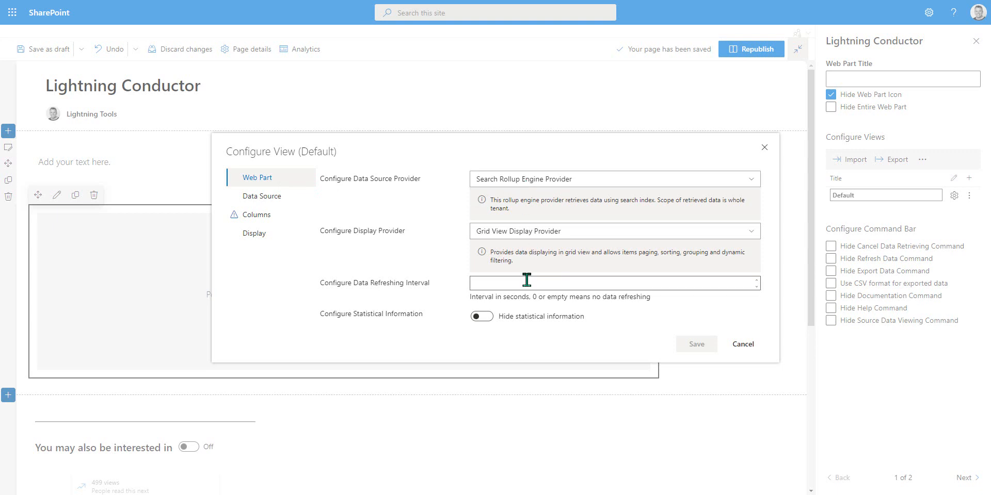
Step: Review the Columns and Data Source pages of the view configuration, returning to the Web Part page
click(281, 214)
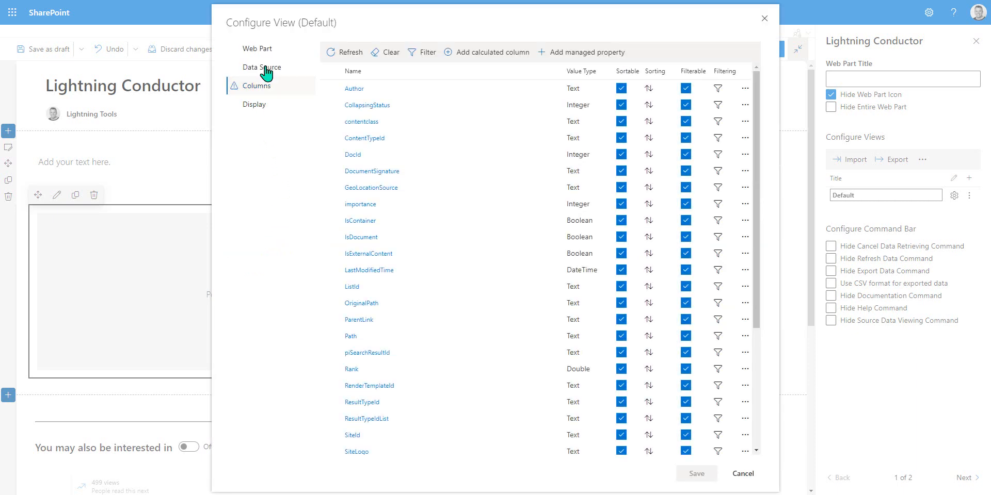
click(266, 67)
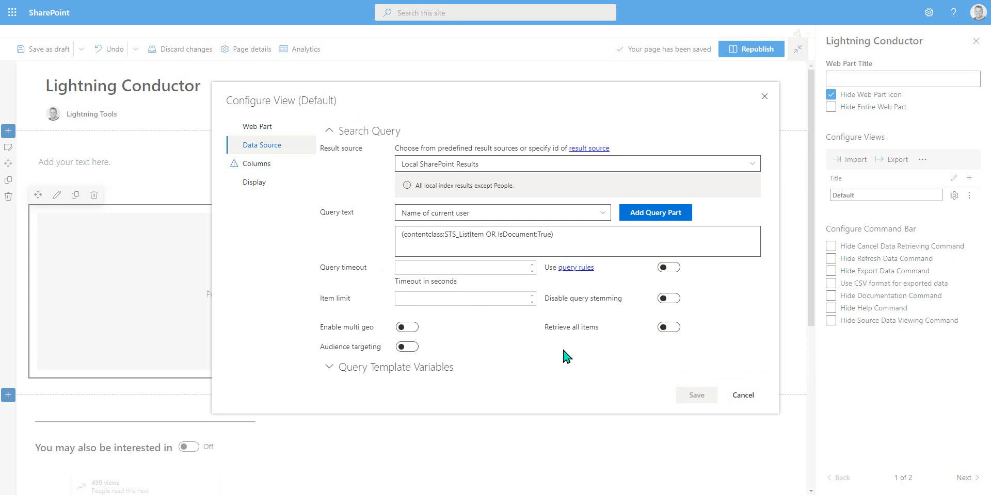
click(266, 128)
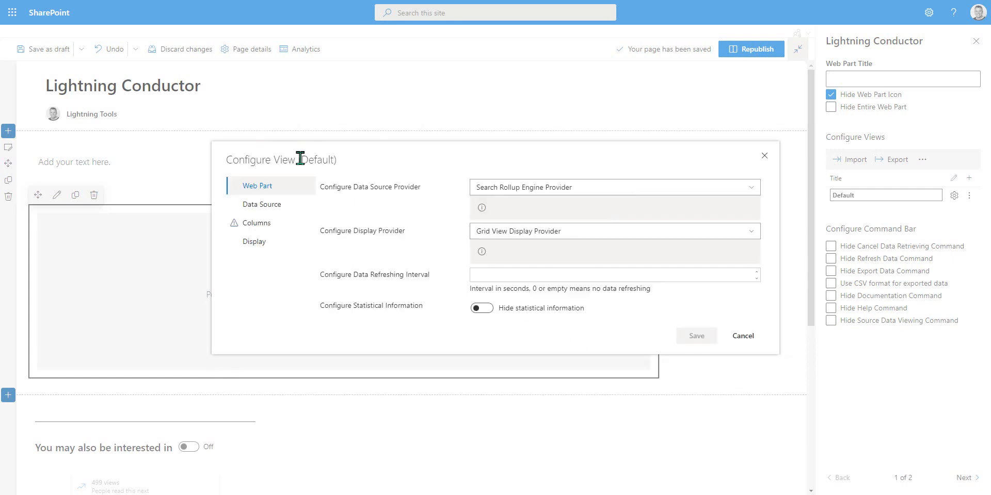
Step: Switch the data source provider to Object Model Rollup Engine Provider and view its data source settings
click(505, 179)
click(524, 213)
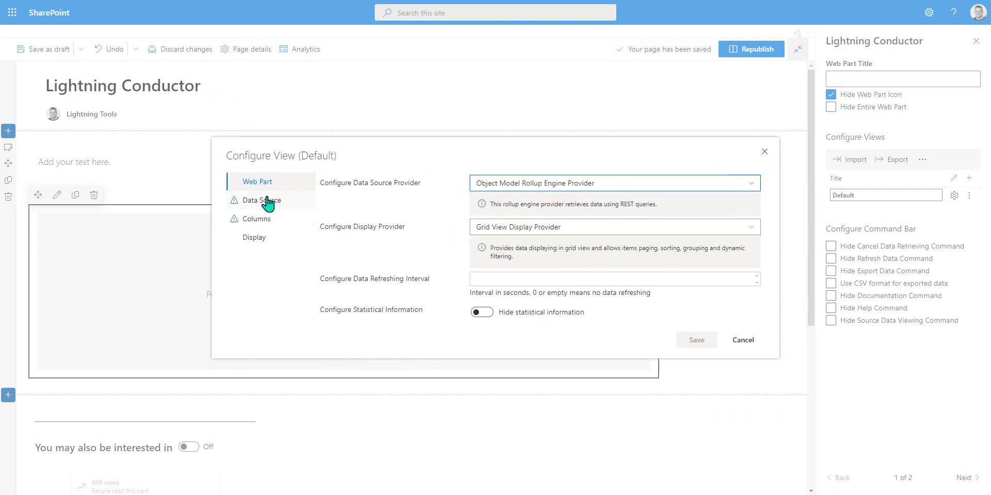
click(265, 198)
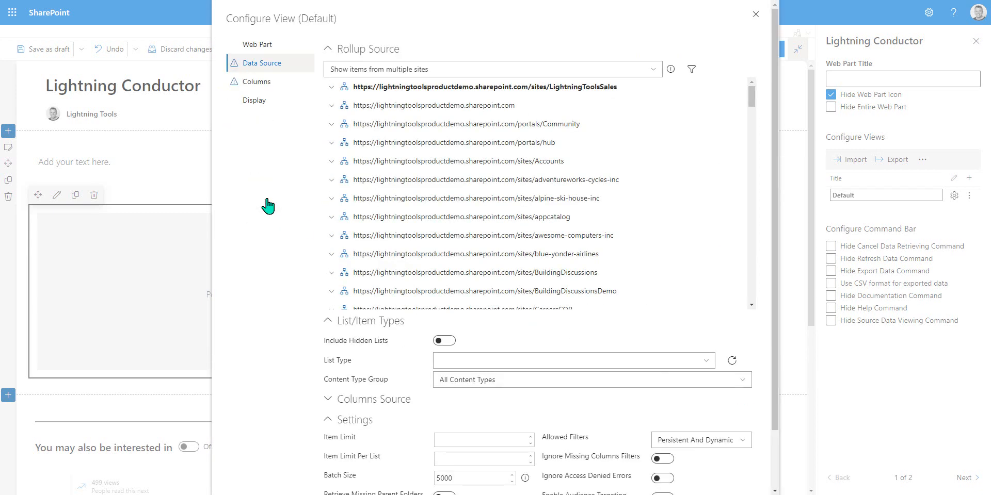
Step: Switch the data source provider to Graph Rollup Engine Provider and view its data source settings
click(292, 47)
click(494, 185)
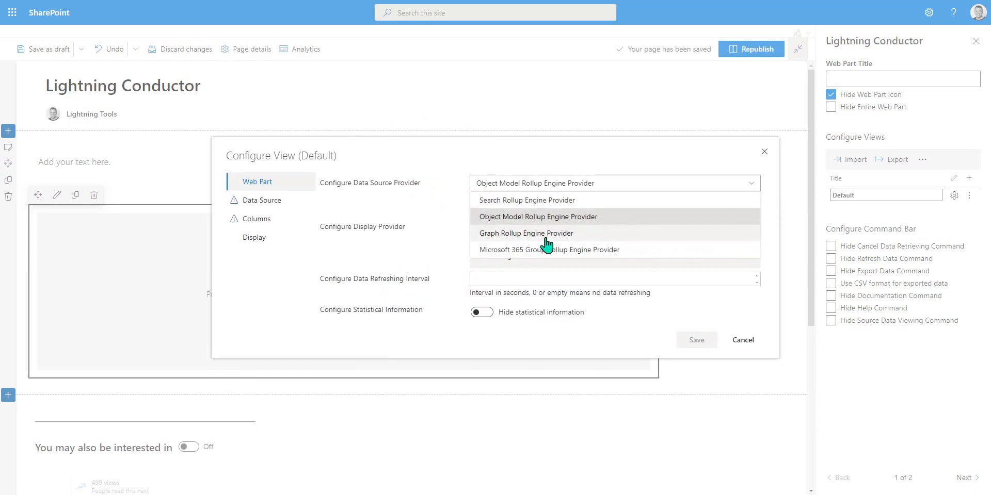
click(544, 232)
click(241, 206)
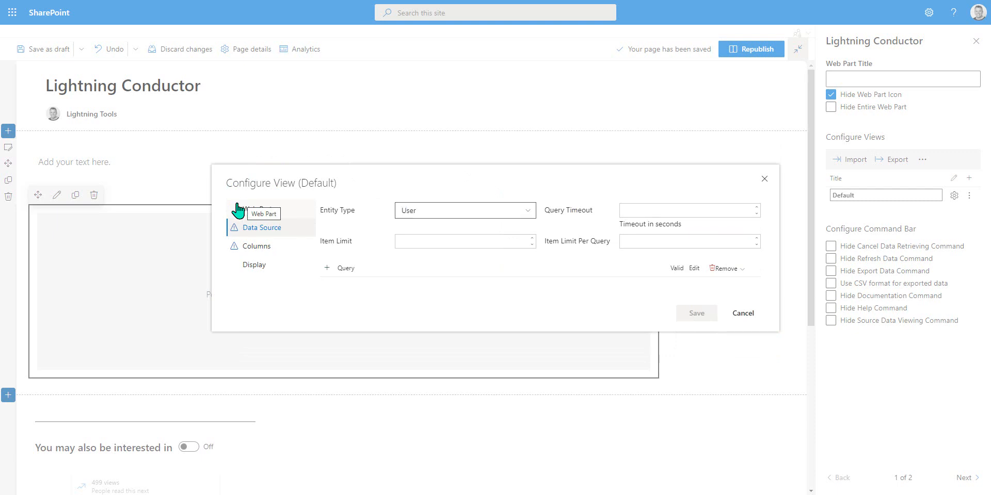
Step: Switch the data source provider back to Search Rollup Engine Provider
click(261, 211)
click(544, 183)
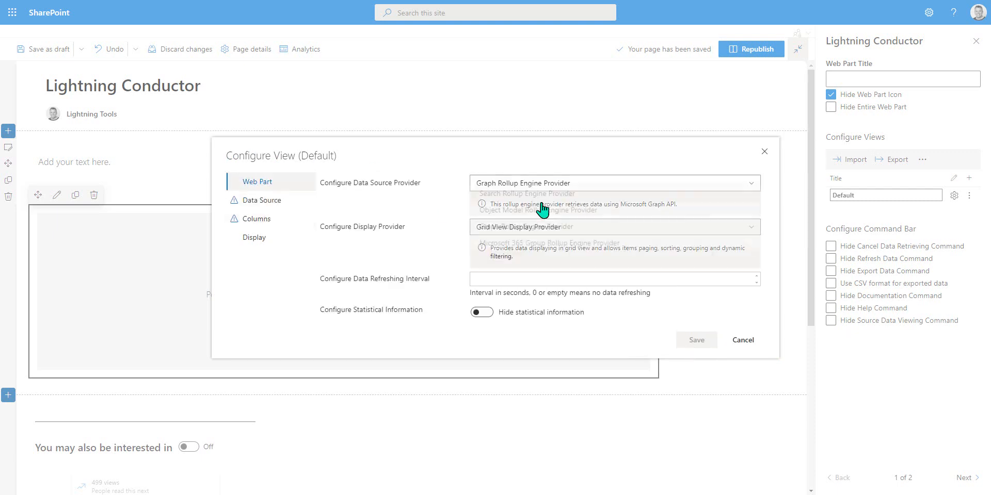
click(516, 200)
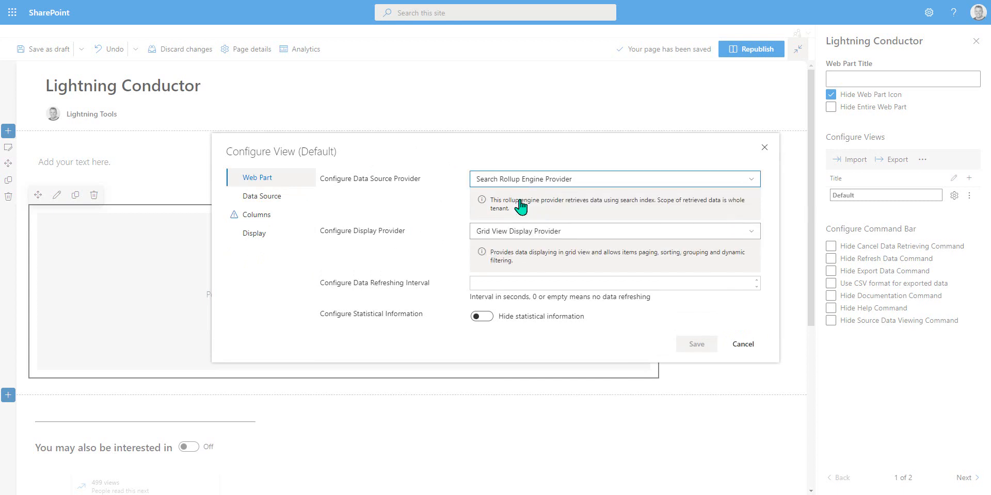
Step: Select the Author, CollapsingStatus, contentclass and ContentTypeId columns and open their display column settings
click(277, 217)
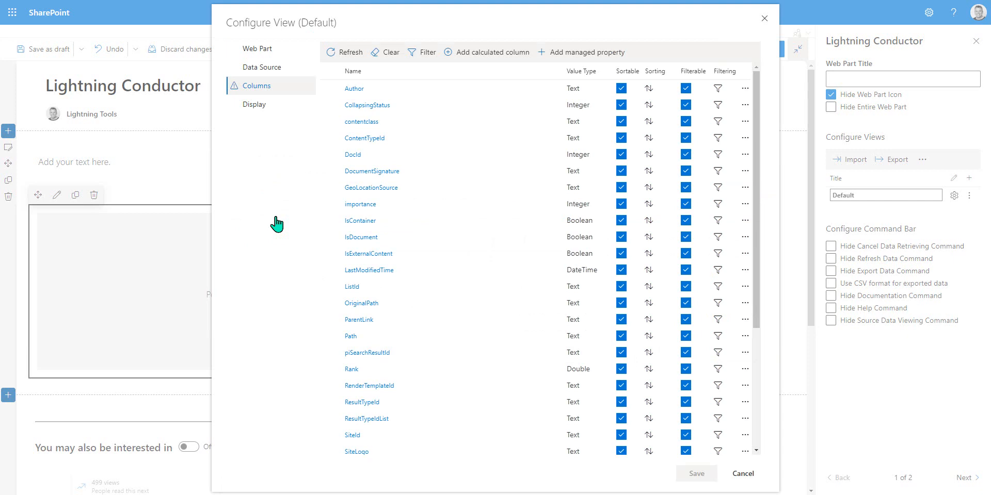
click(330, 88)
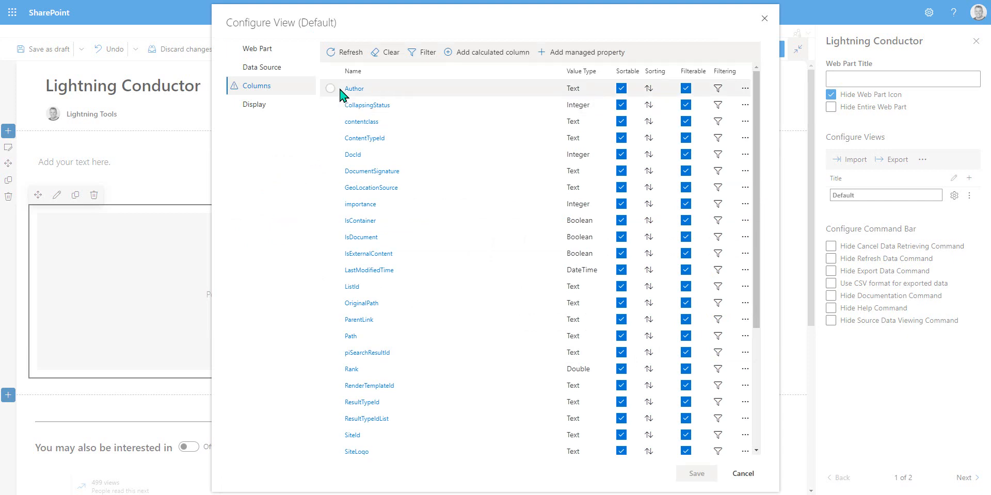
click(331, 105)
click(331, 122)
click(330, 138)
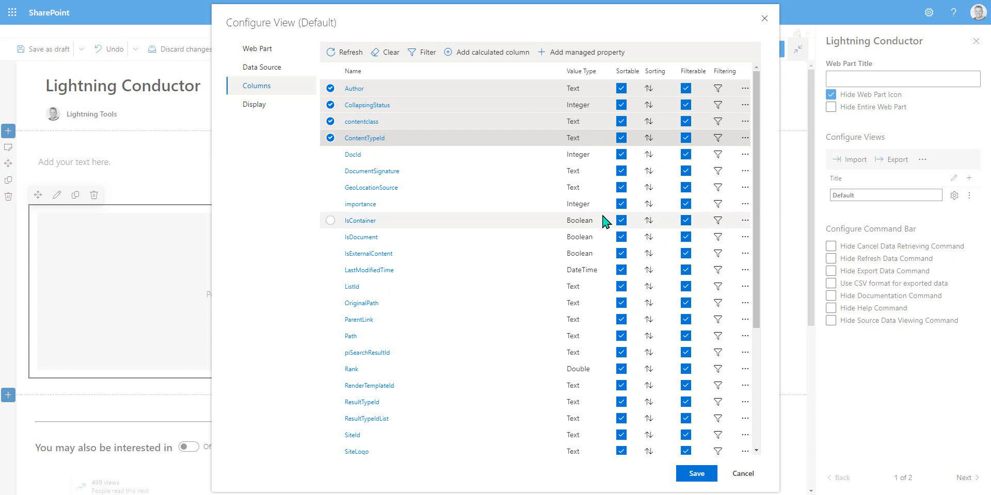
click(229, 110)
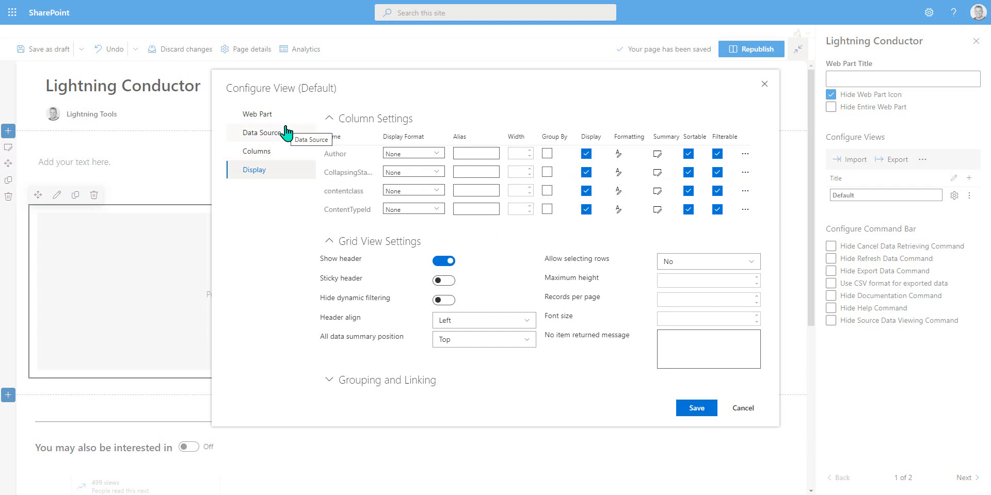
Step: Set the display provider to JSON Display Provider and open its display settings
click(258, 115)
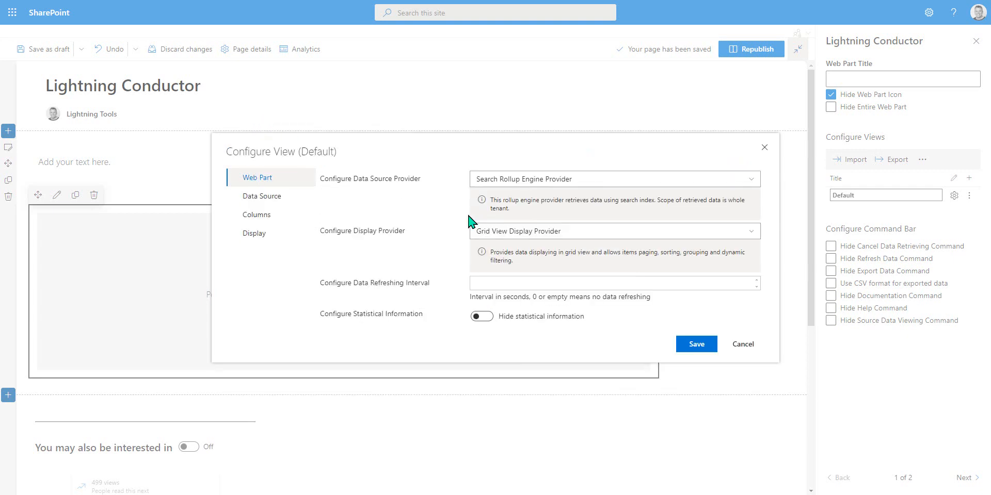
click(604, 234)
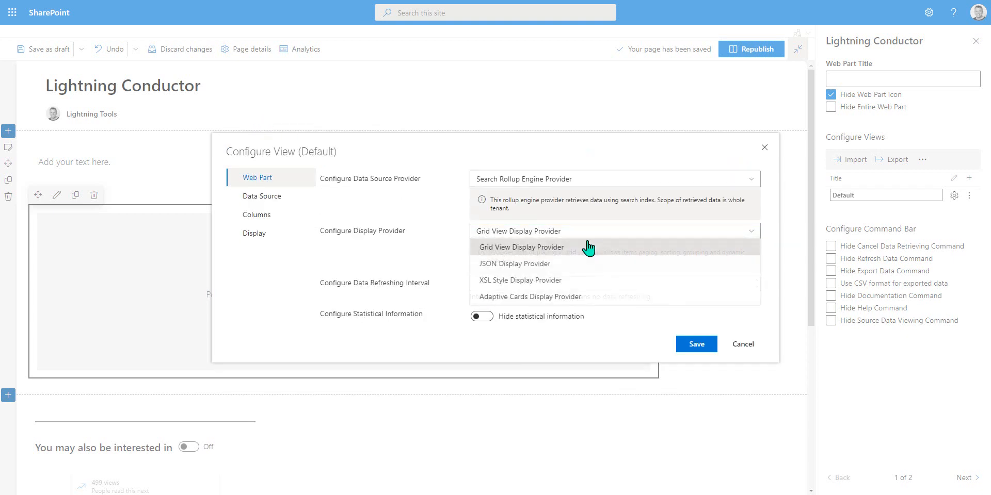
click(526, 261)
click(255, 242)
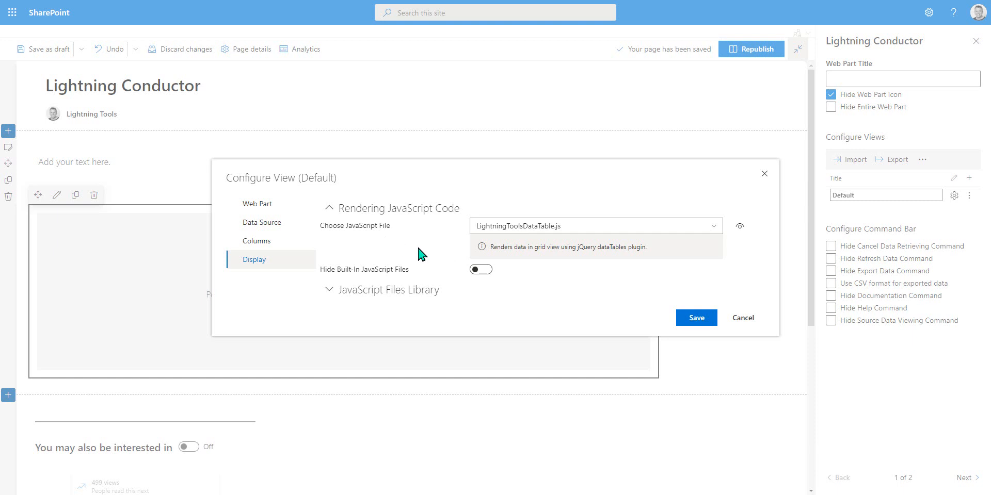
Step: Try each data source provider option in turn, ending back on Search Rollup Engine Provider
click(287, 205)
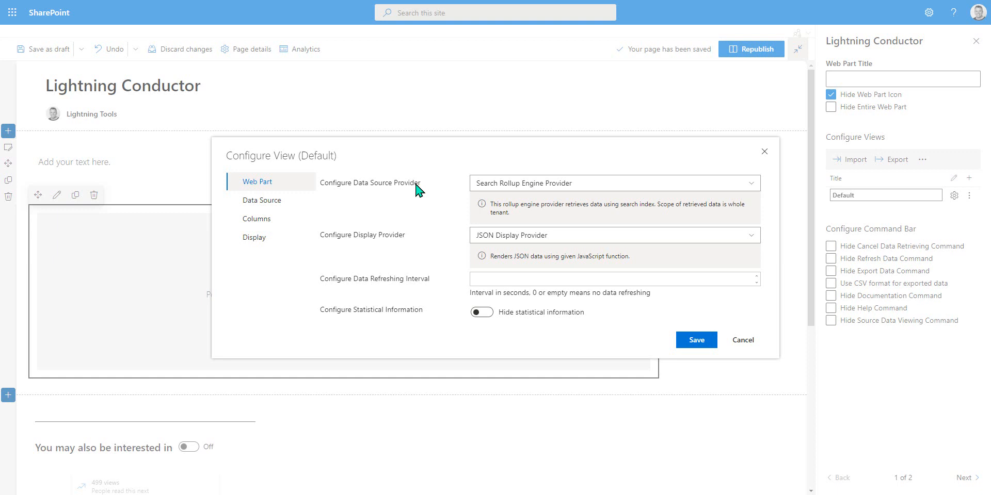
click(558, 186)
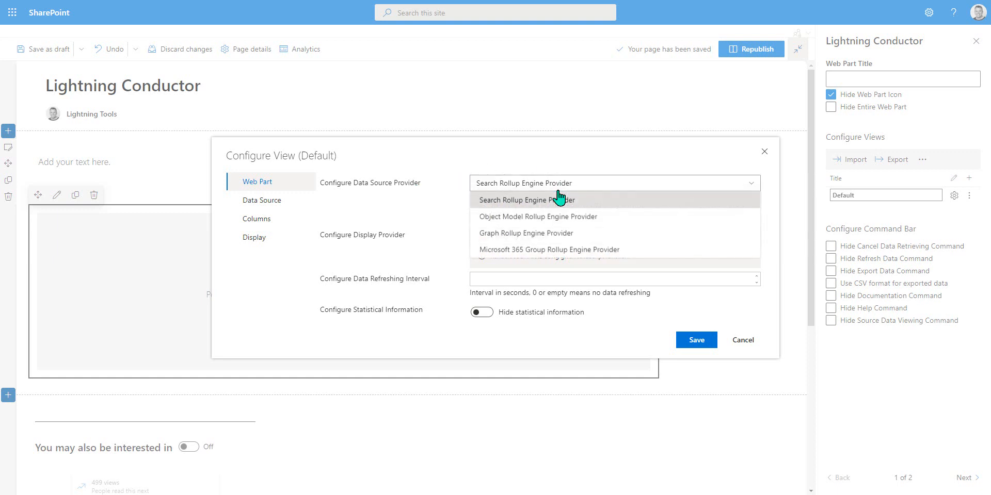
click(557, 201)
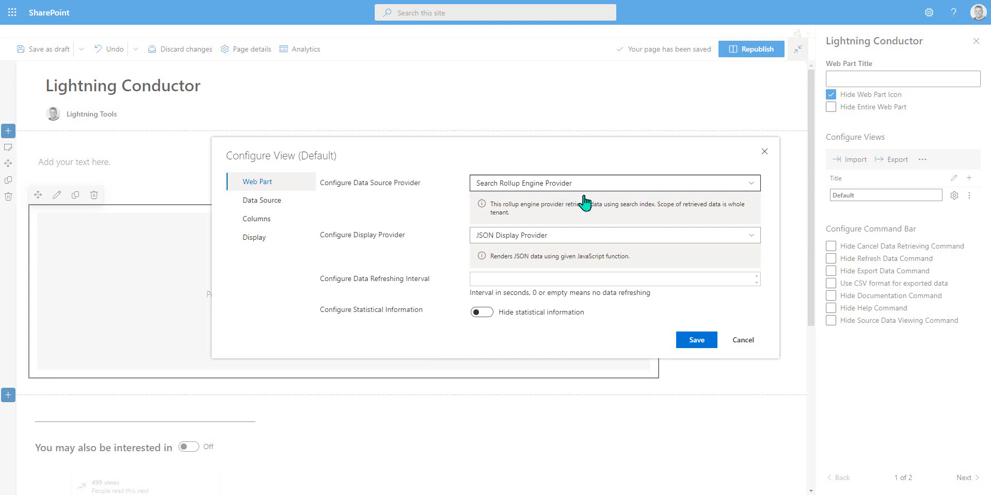
click(575, 186)
click(578, 220)
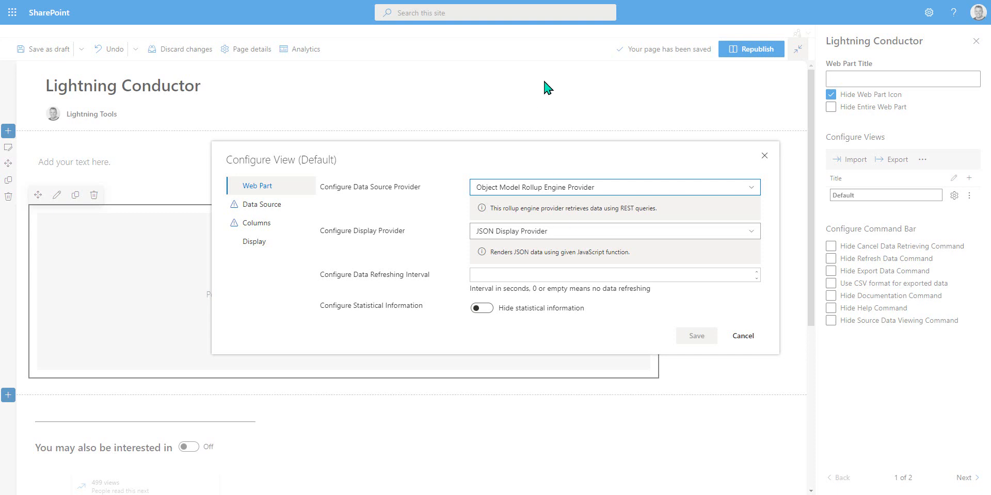
click(553, 196)
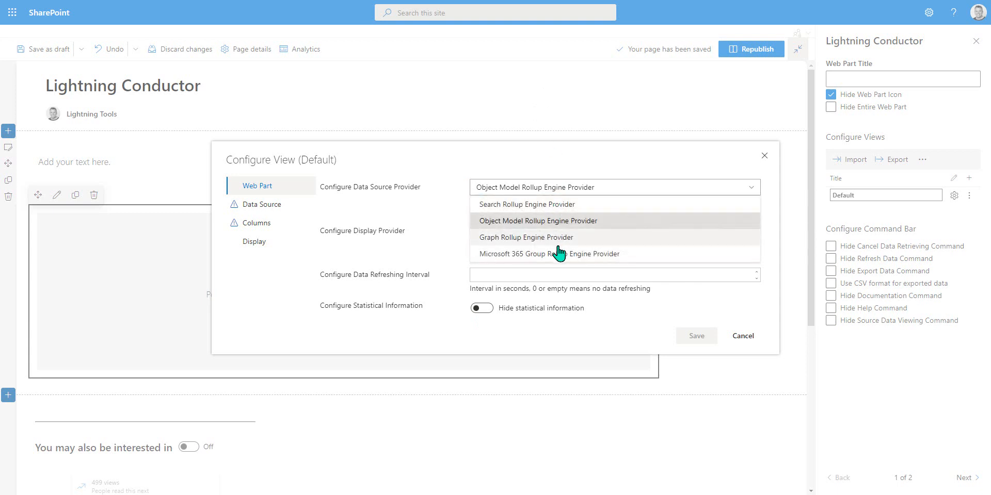
click(537, 238)
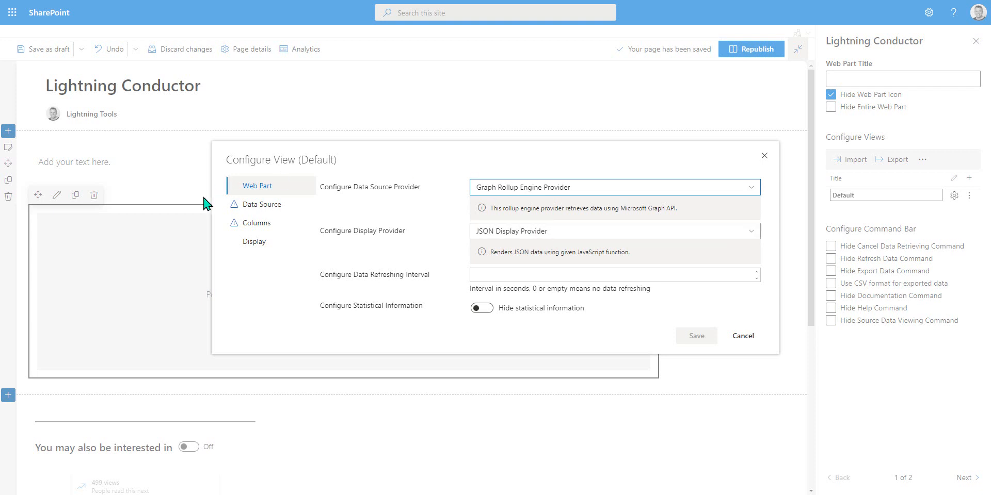
click(552, 192)
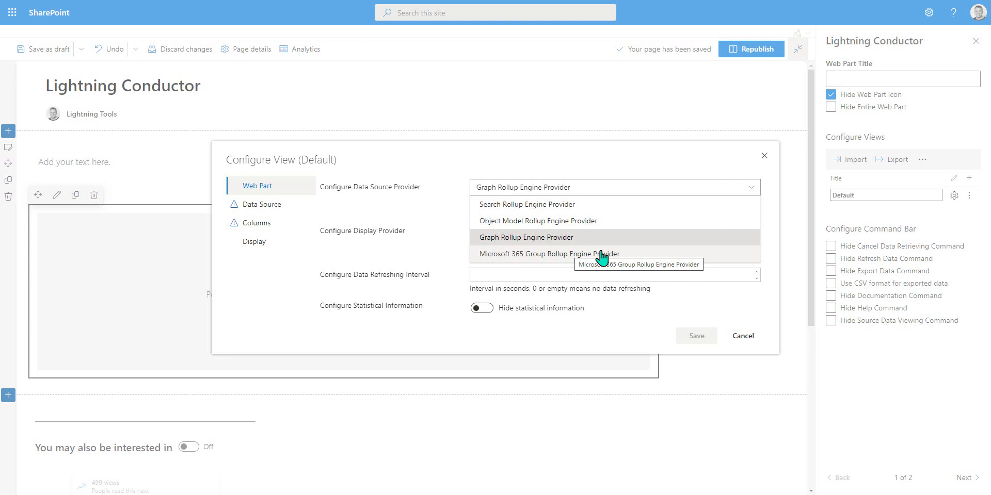
click(539, 256)
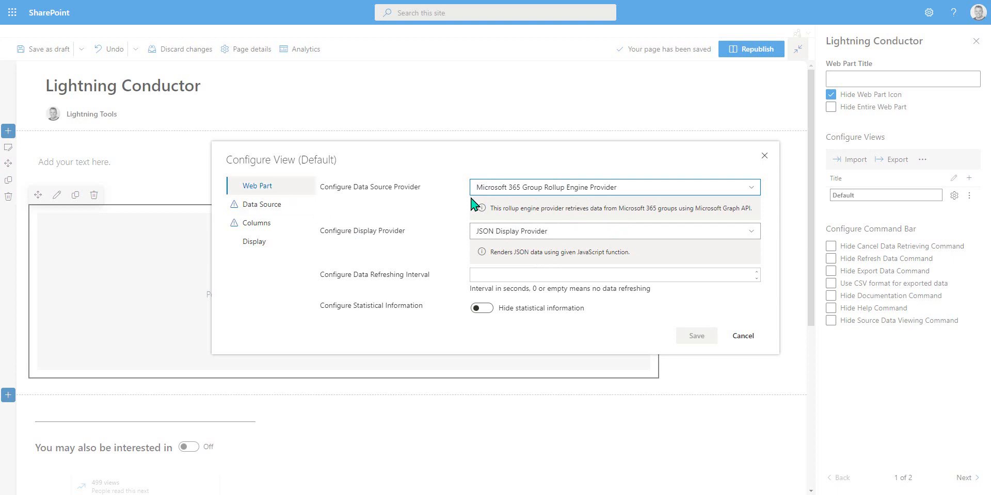
click(523, 192)
click(531, 204)
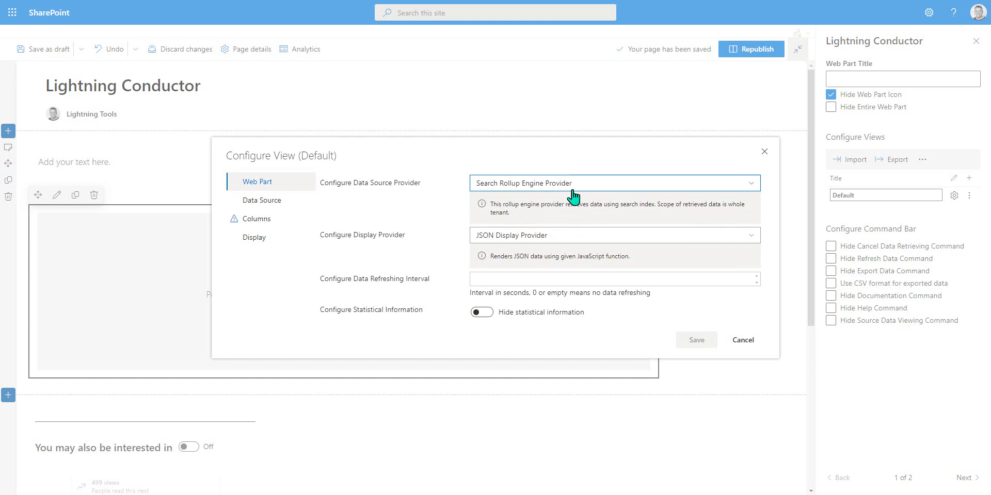
Step: Set the search query's result source to Documents
click(286, 204)
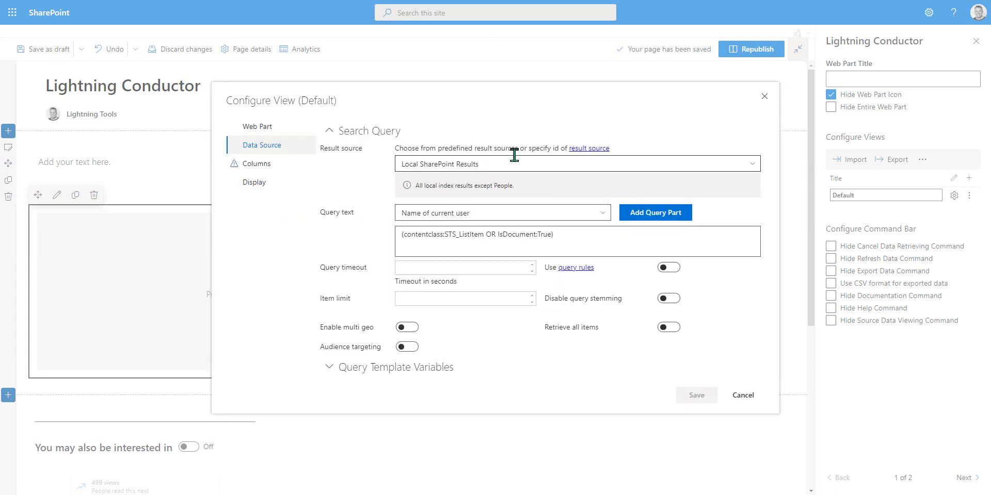
click(753, 170)
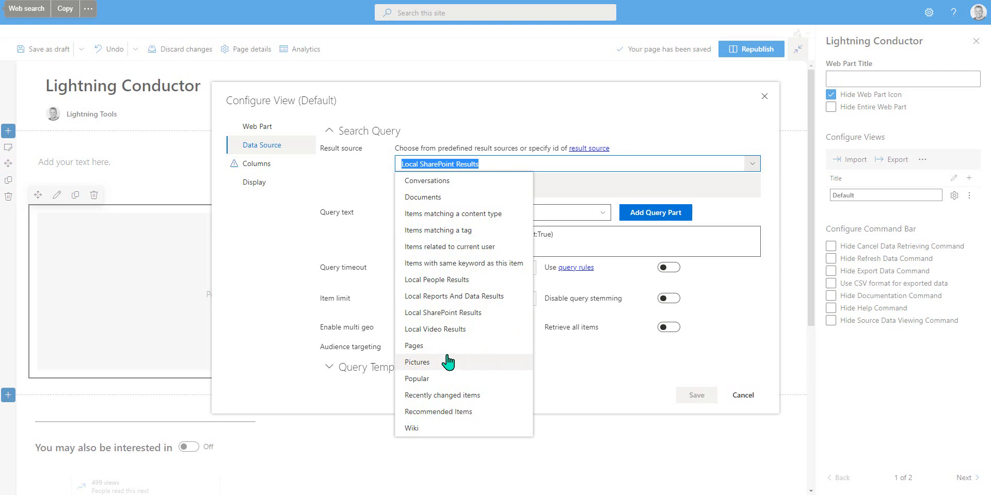
click(435, 197)
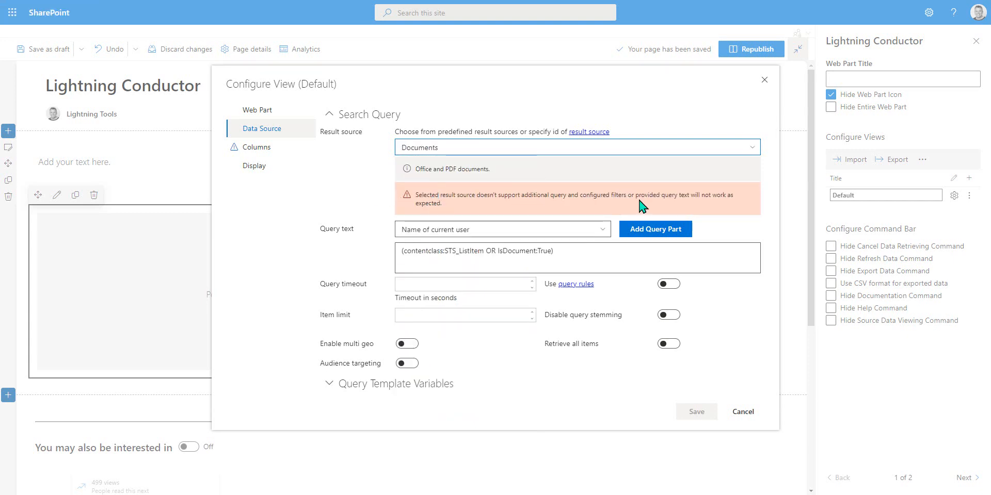
Step: Change the result source to Items matching a content type
click(627, 143)
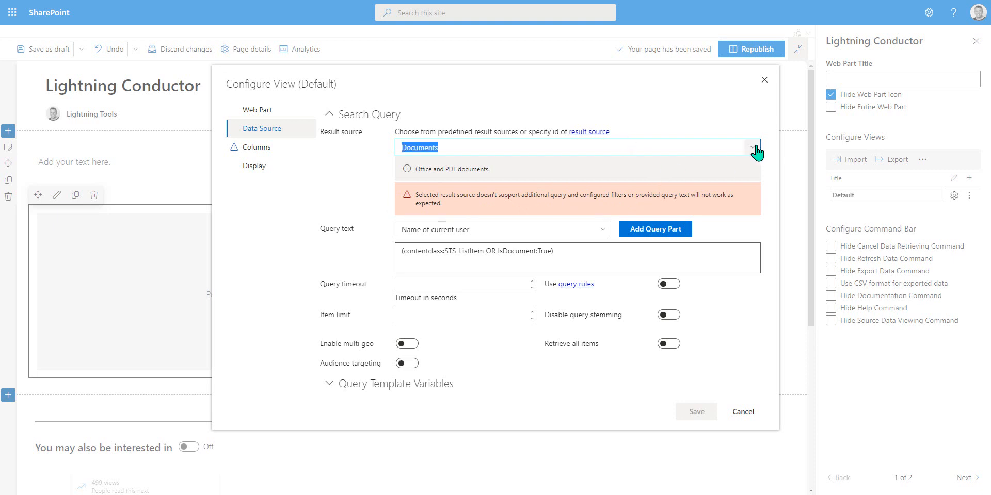
click(752, 147)
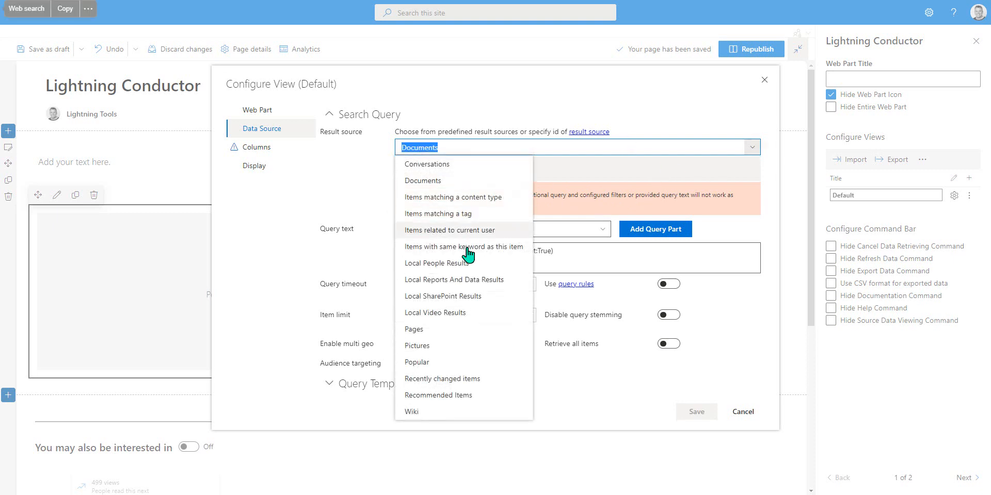
click(467, 198)
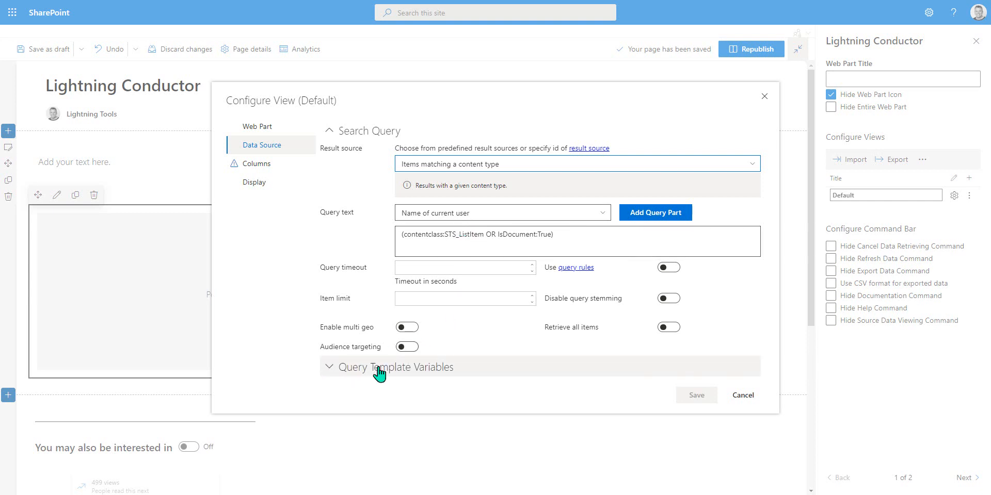
Step: Expand the query template variables and try the Pages result source before returning to Items matching a content type
click(331, 369)
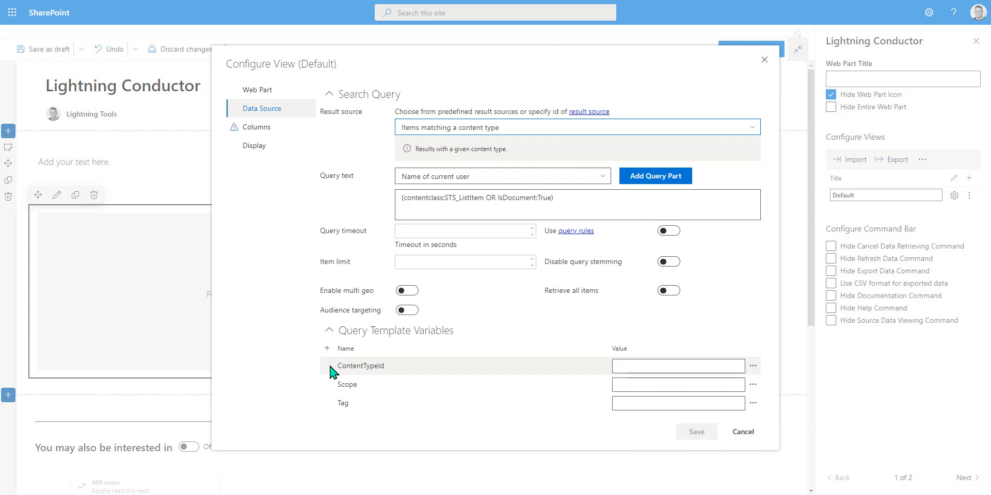
click(526, 127)
click(751, 127)
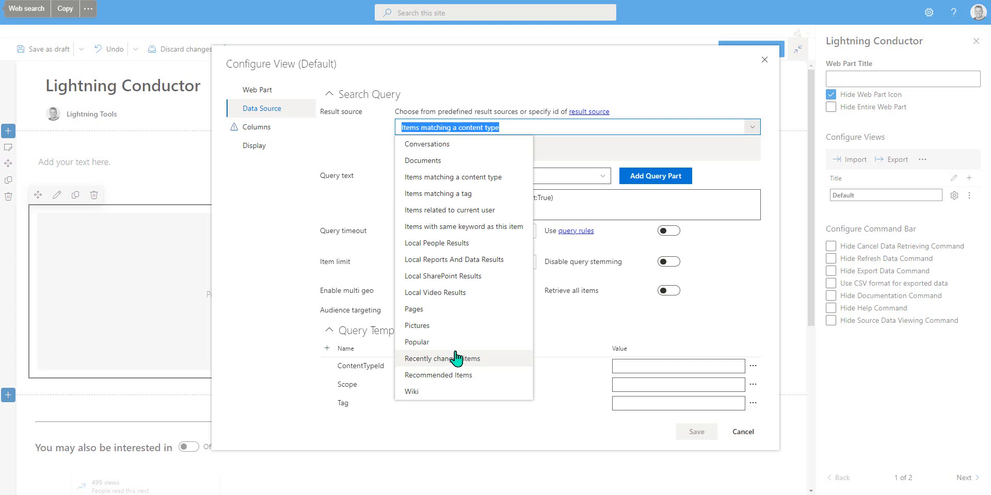
click(443, 310)
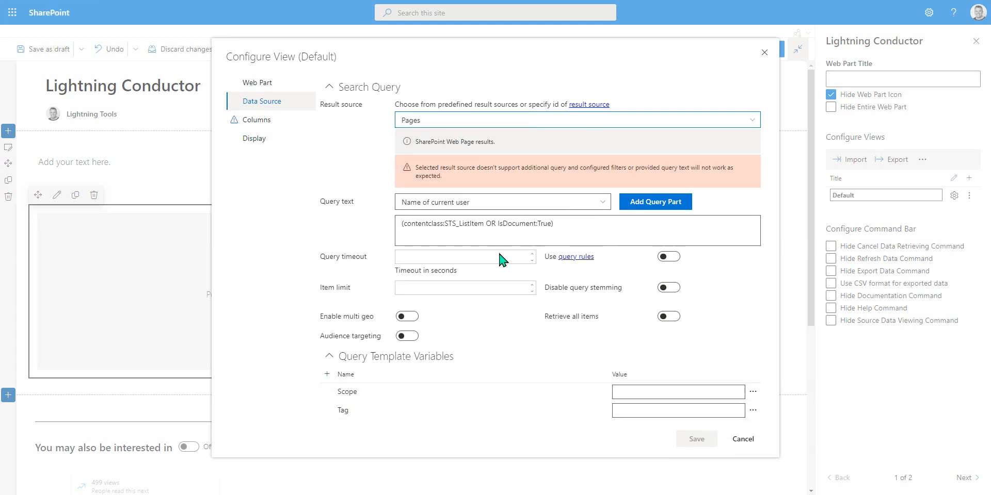
click(747, 123)
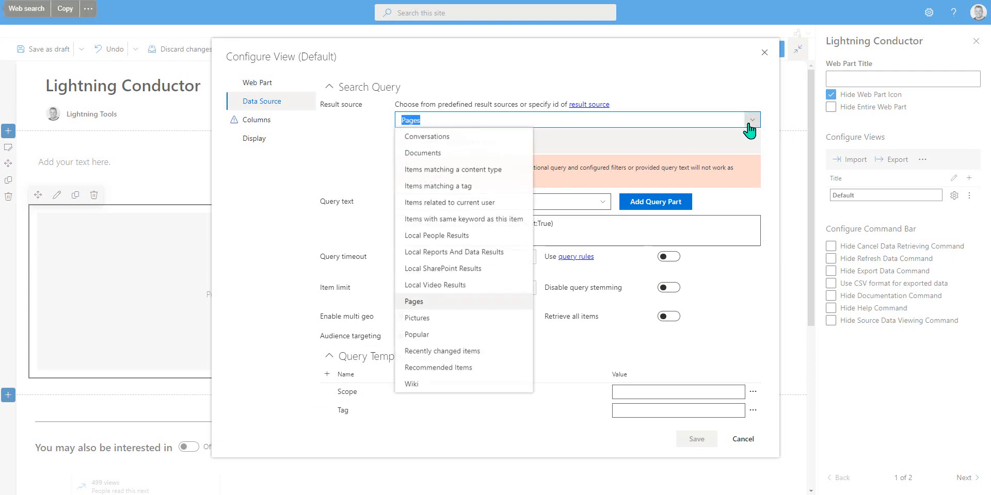
click(434, 171)
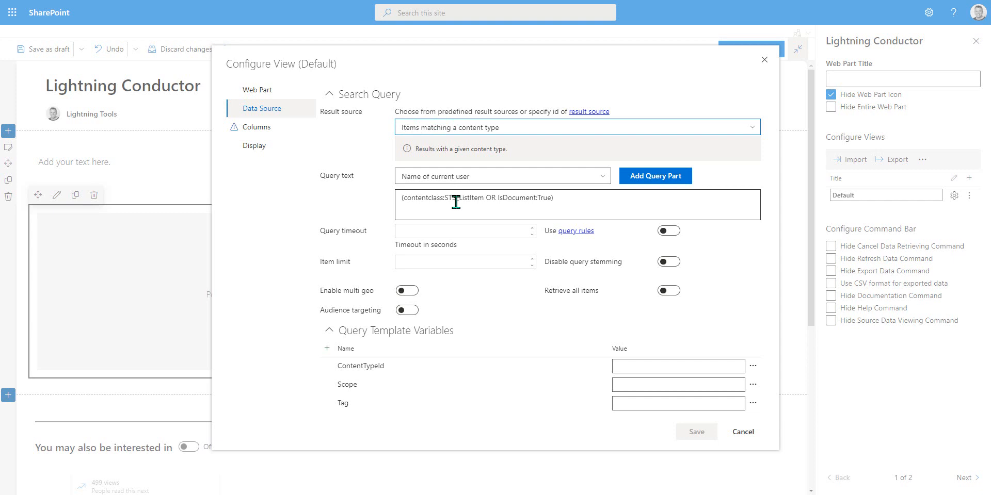
Step: Set the ContentTypeId query template variable to the Document content type
click(752, 366)
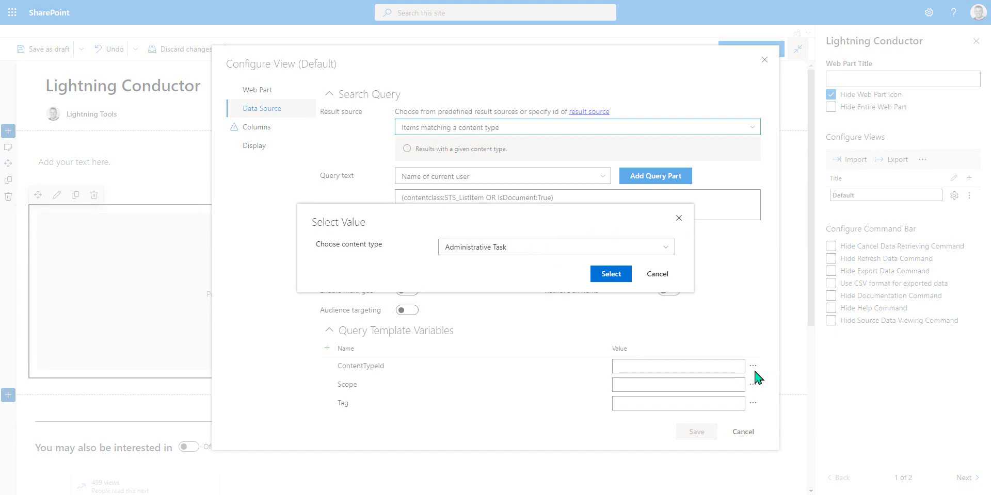
click(664, 248)
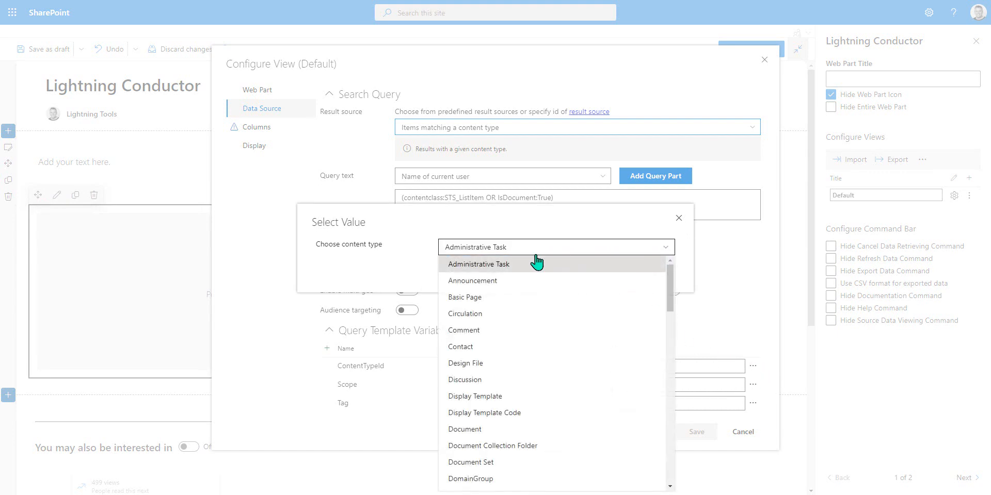
scroll(510, 393, down, 10)
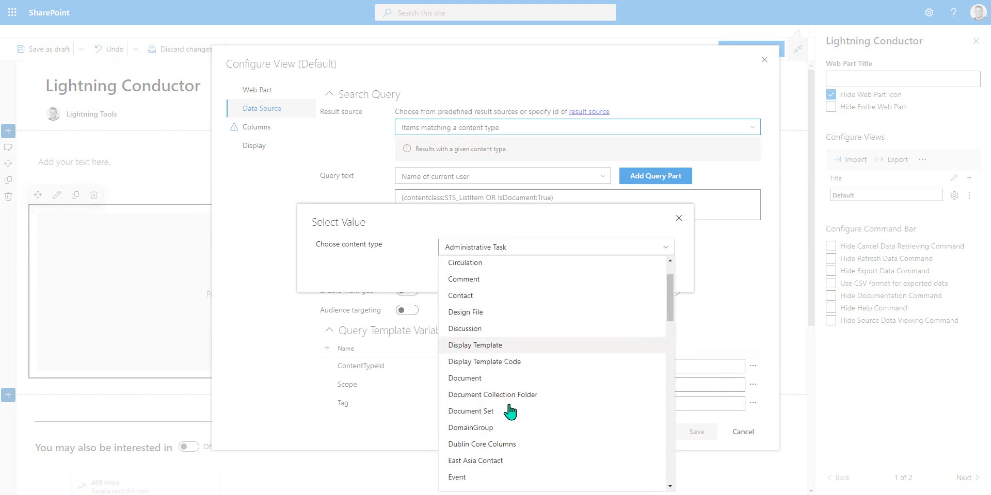
scroll(509, 411, down, 5)
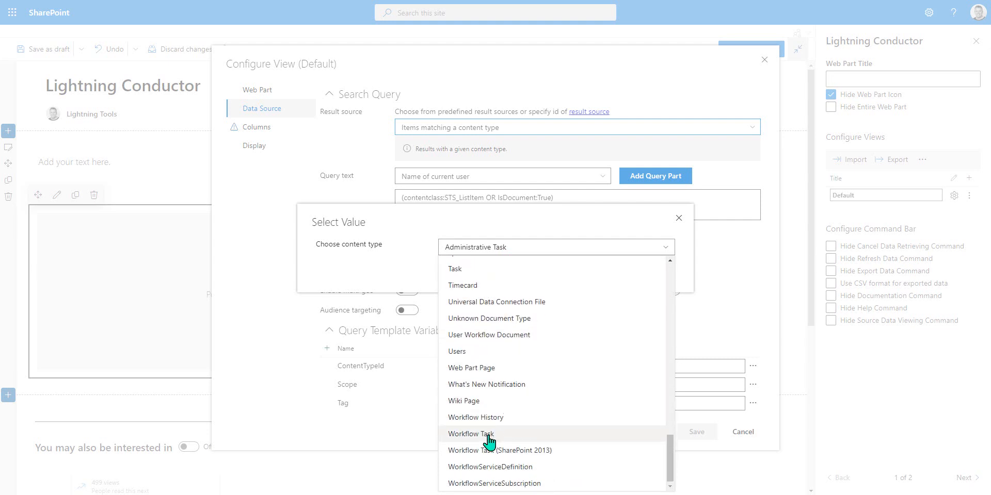
scroll(487, 440, up, 4)
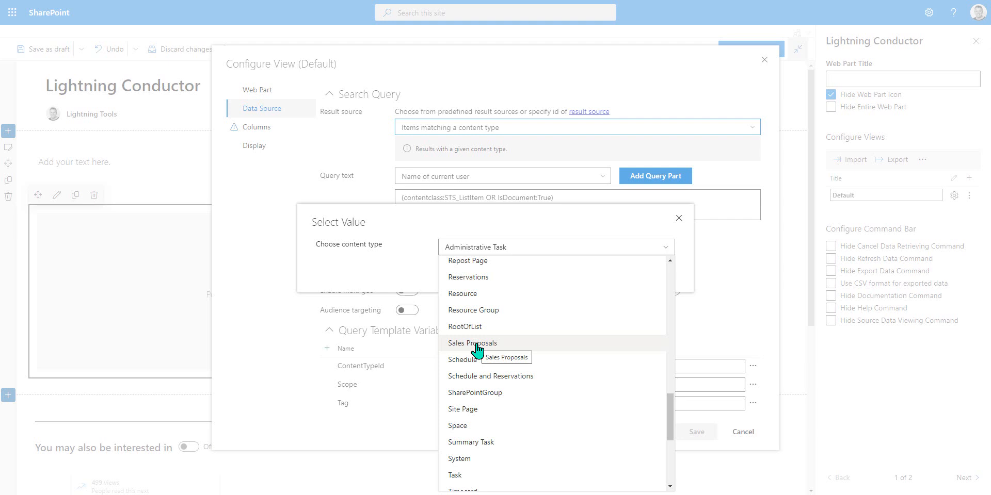
drag(670, 410, 659, 277)
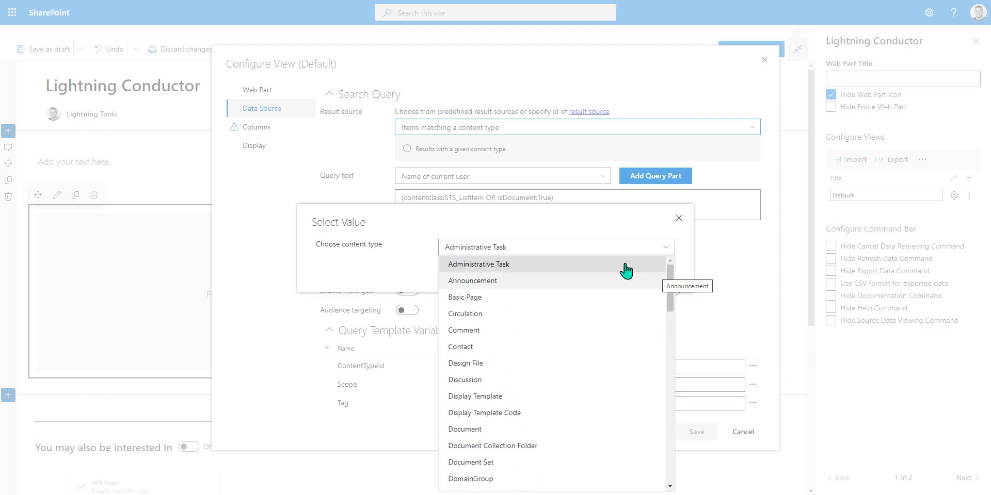
click(520, 433)
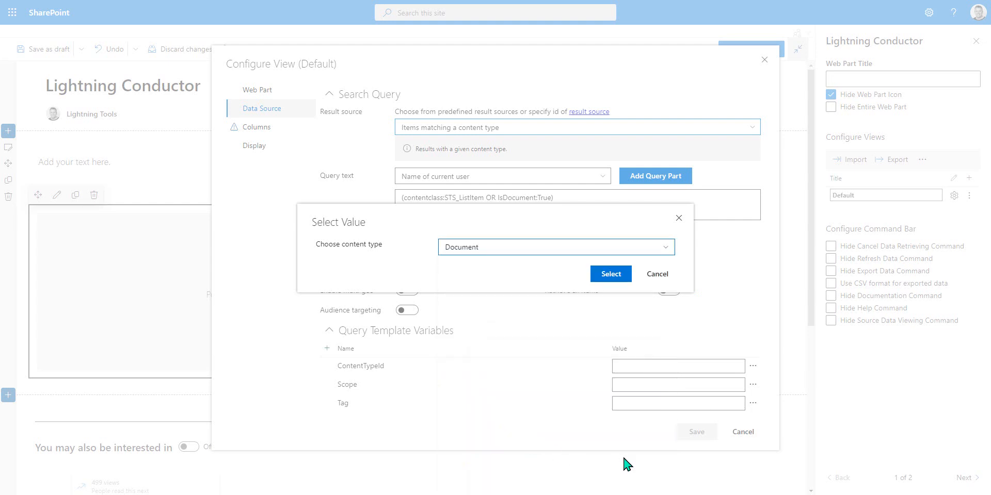
click(614, 277)
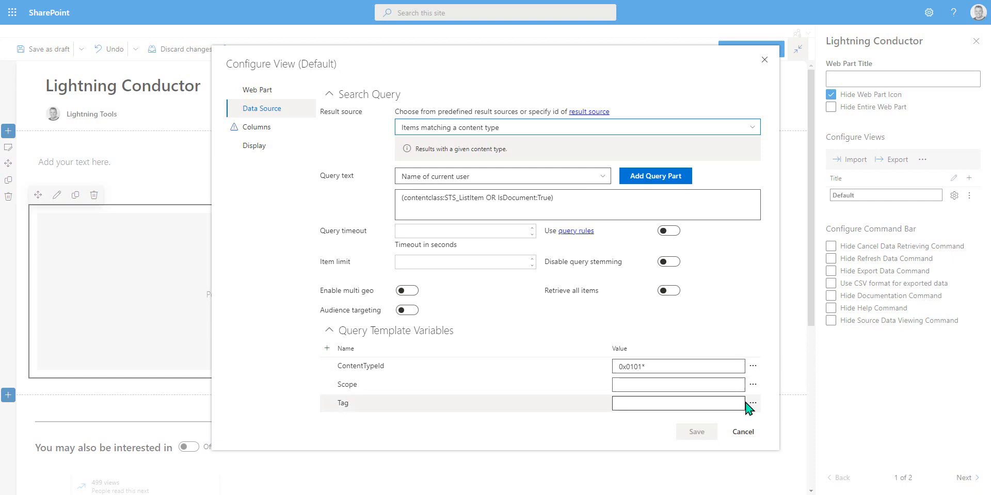
Step: Browse the site options for the Scope template variable, then cancel without choosing one
click(752, 386)
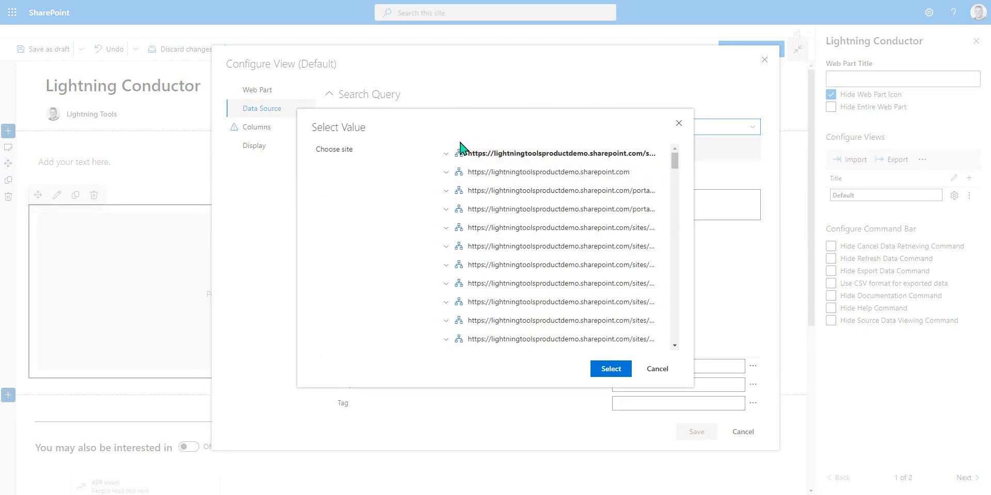
click(552, 155)
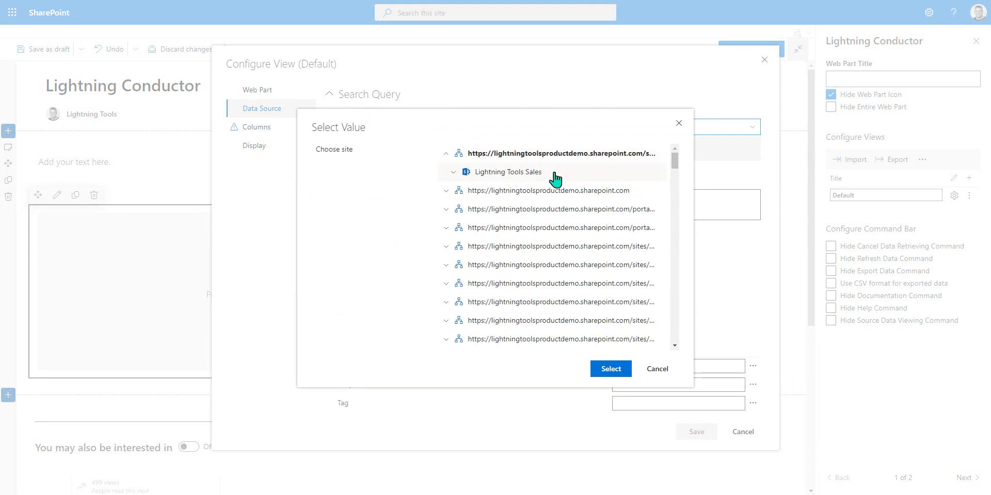
click(554, 194)
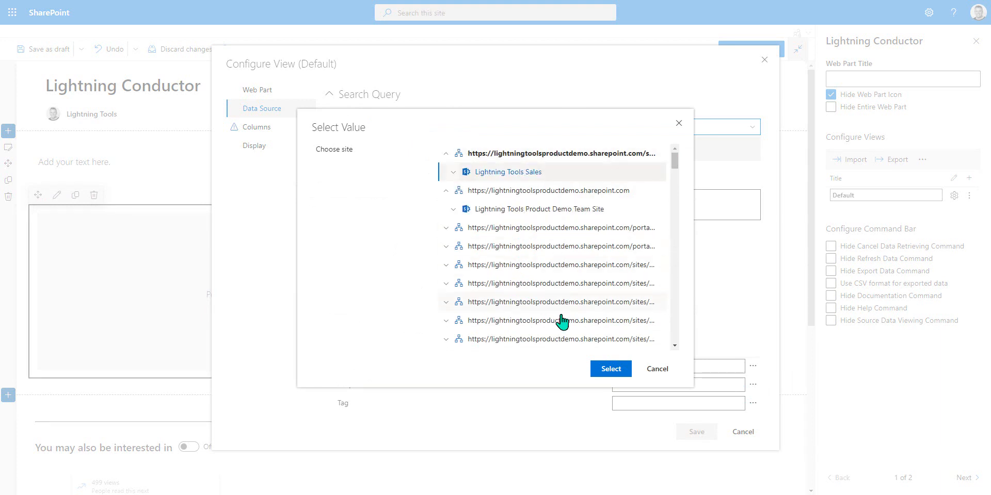
click(659, 370)
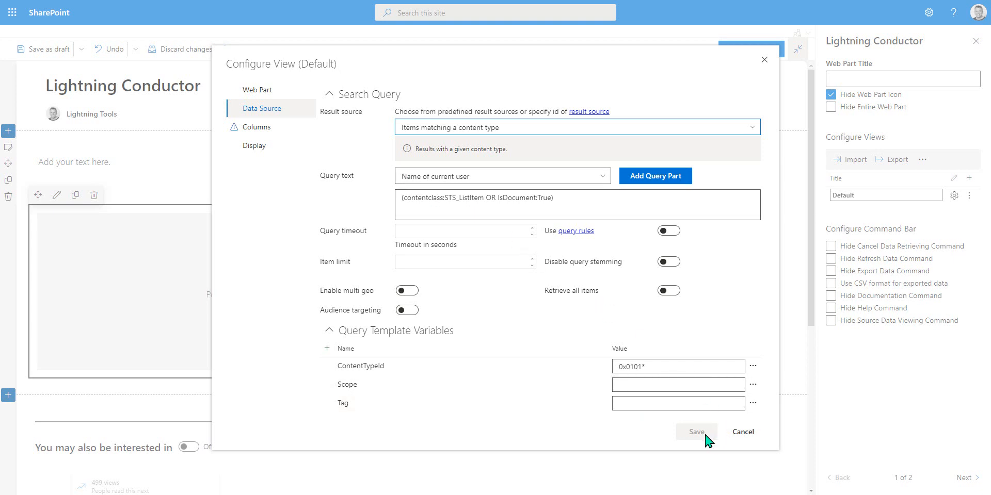
Step: Collapse the query template variables and examine the contentclass condition in the query text
click(326, 335)
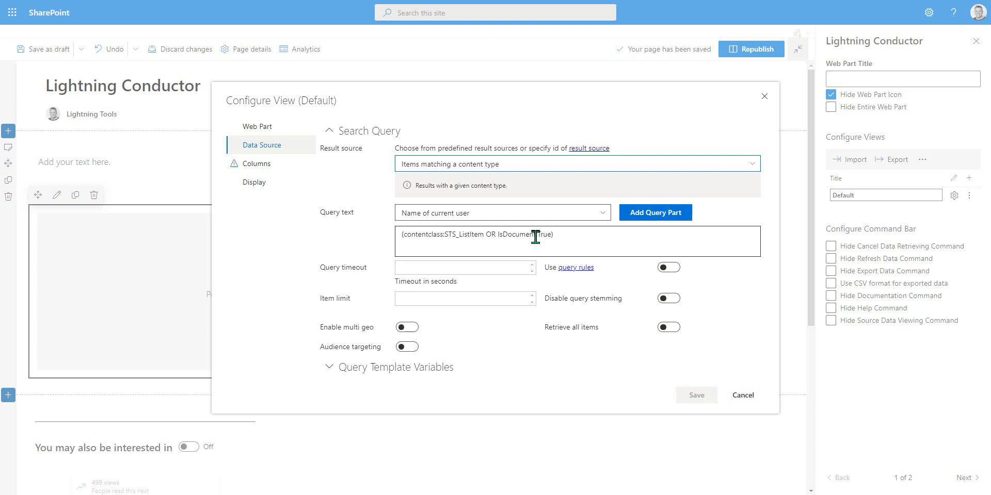
drag(496, 234, 442, 233)
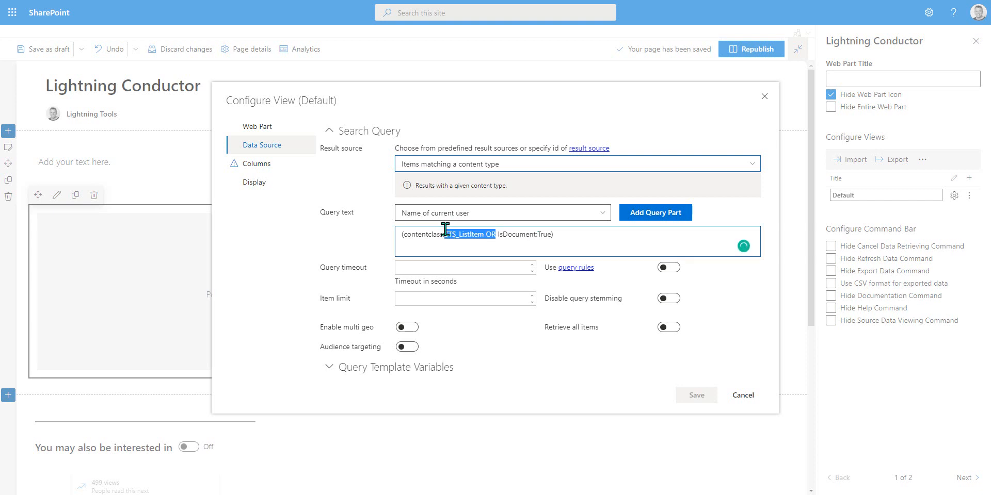
click(570, 245)
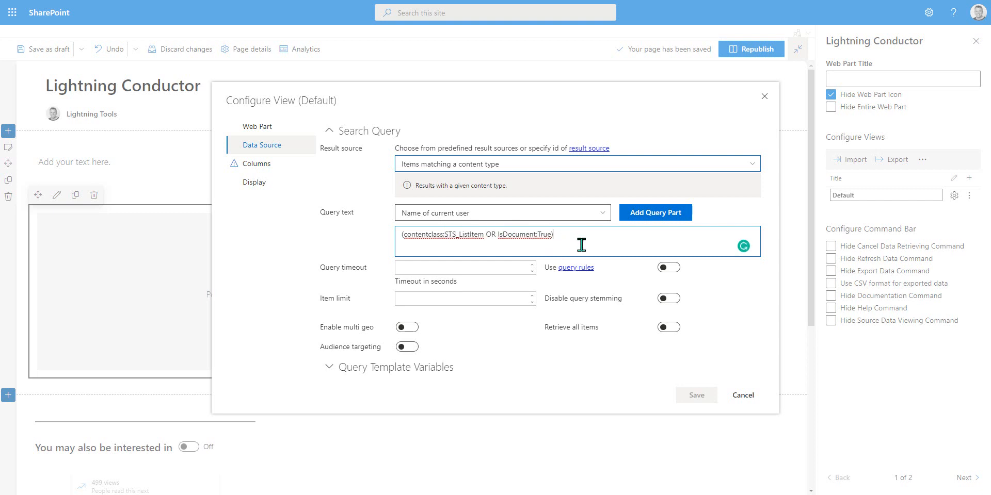
Step: Add the Url of current site collection query part to the query text, then delete it
click(603, 215)
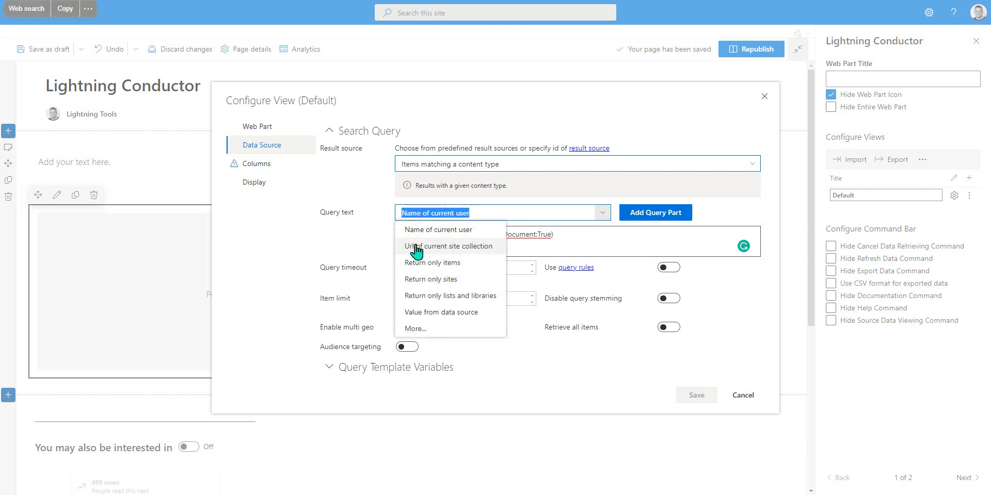
click(470, 246)
click(645, 219)
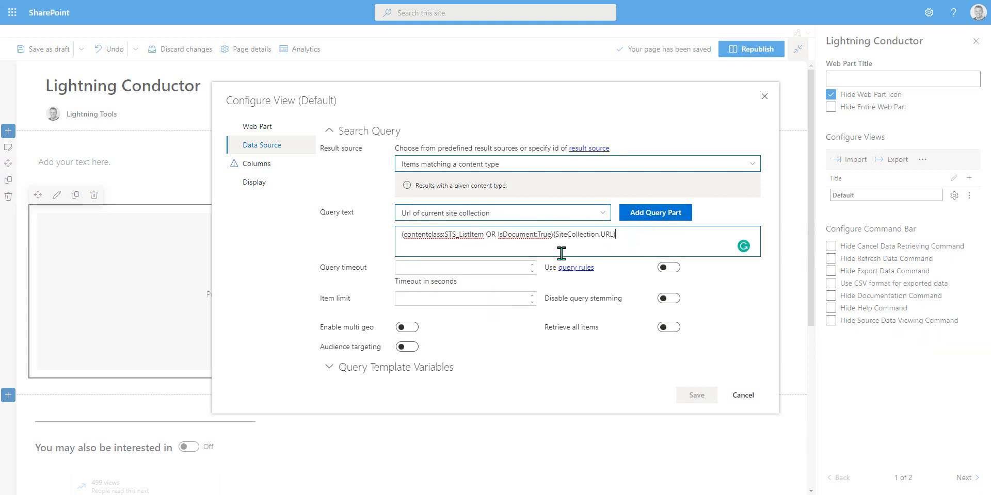
drag(626, 234, 553, 234)
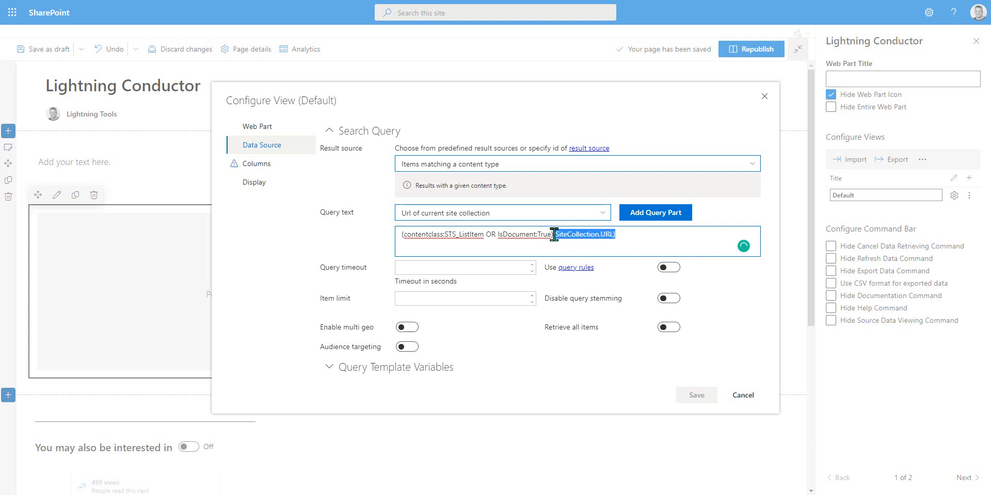
key(BackSpace)
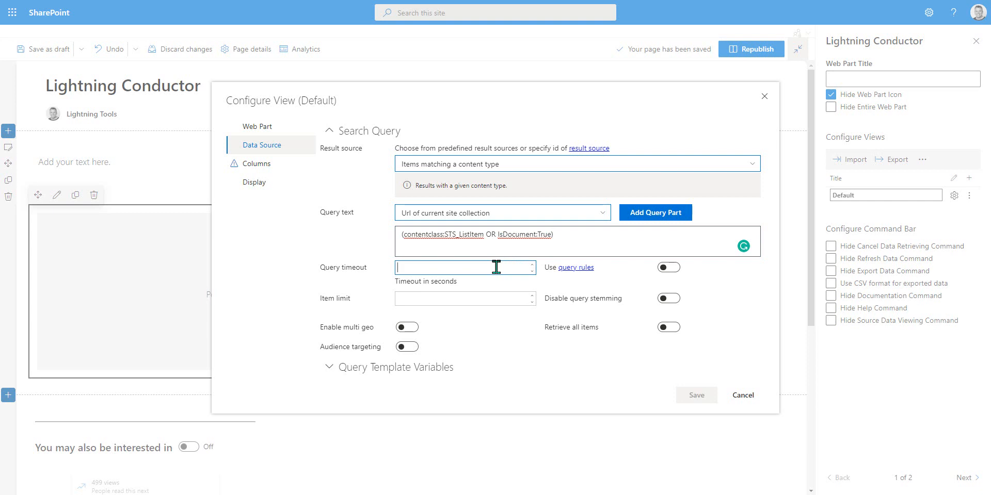
Step: Open the Columns page and select the Author, Size and Title columns
click(516, 300)
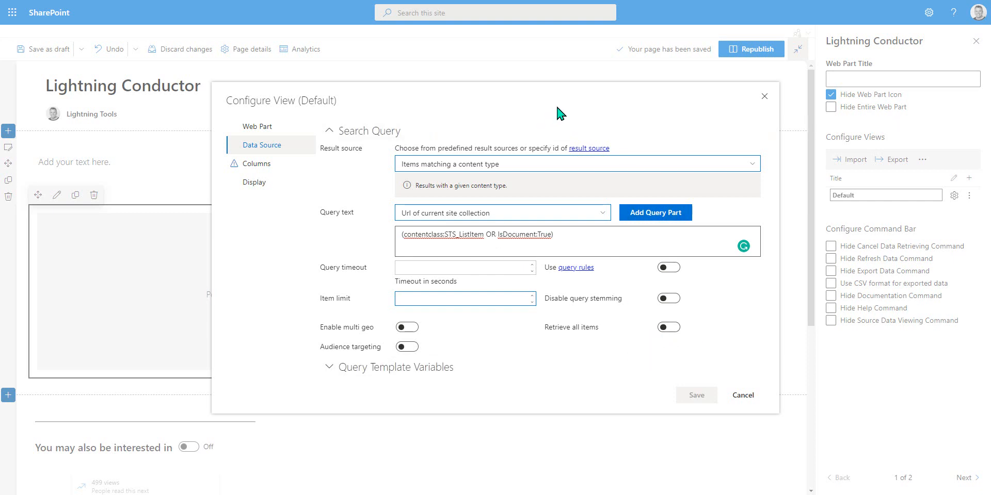
click(270, 172)
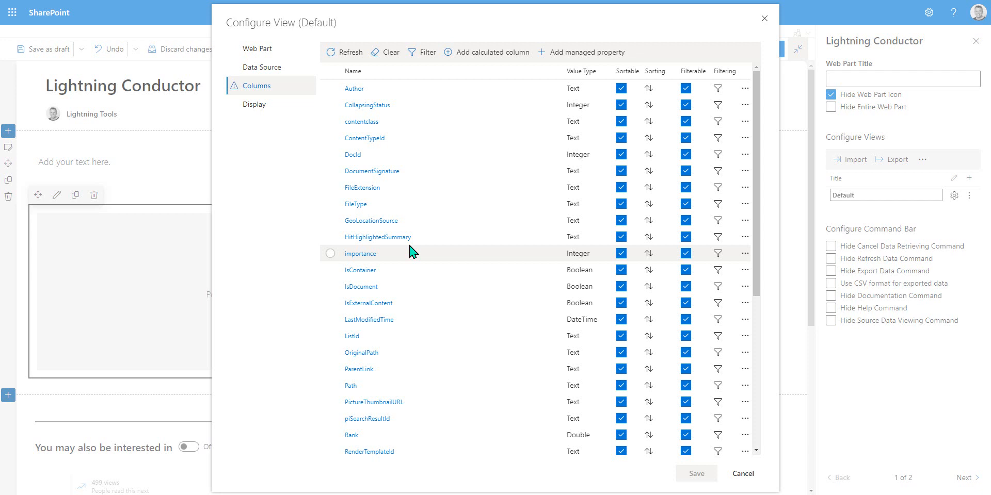
click(327, 93)
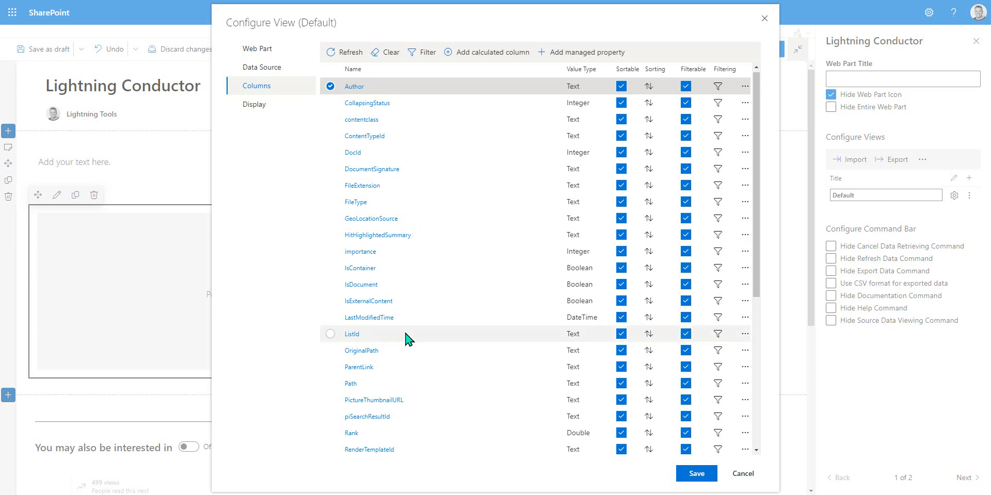
scroll(405, 338, down, 3)
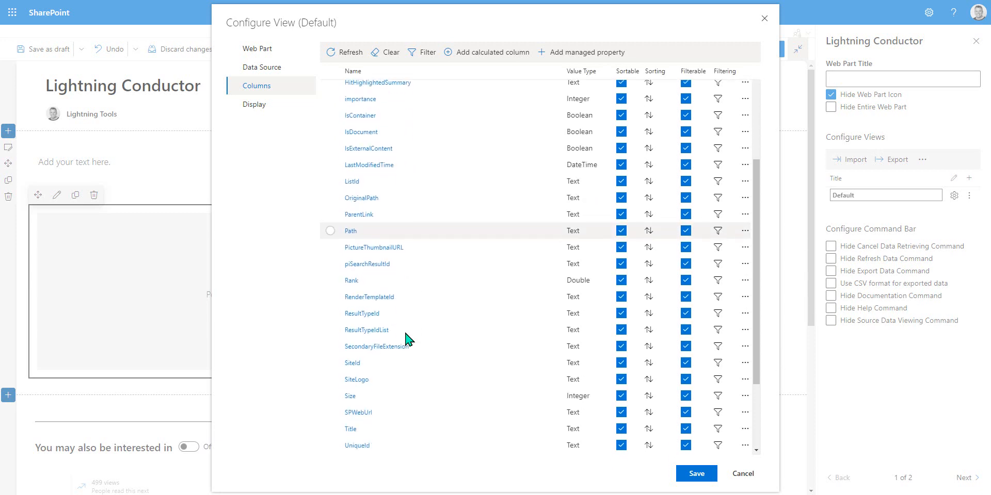
click(330, 396)
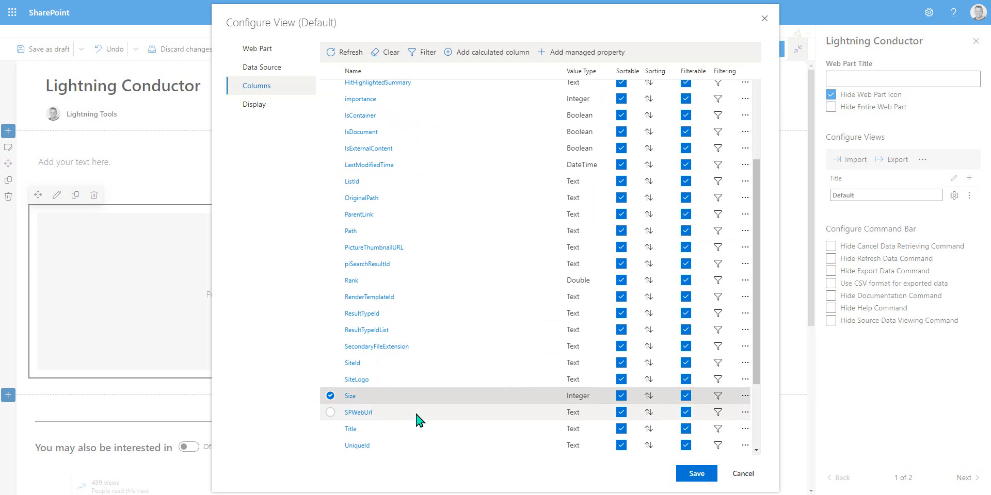
scroll(419, 420, down, 1)
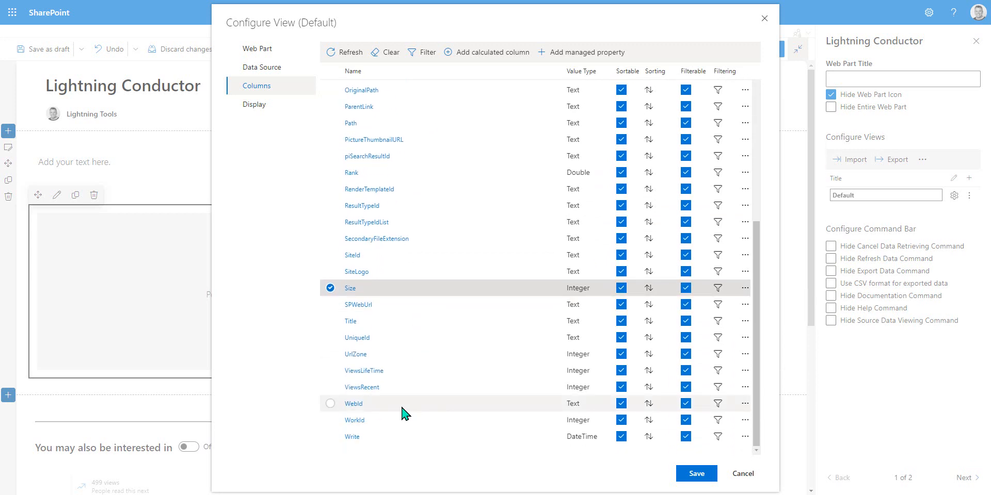
click(330, 321)
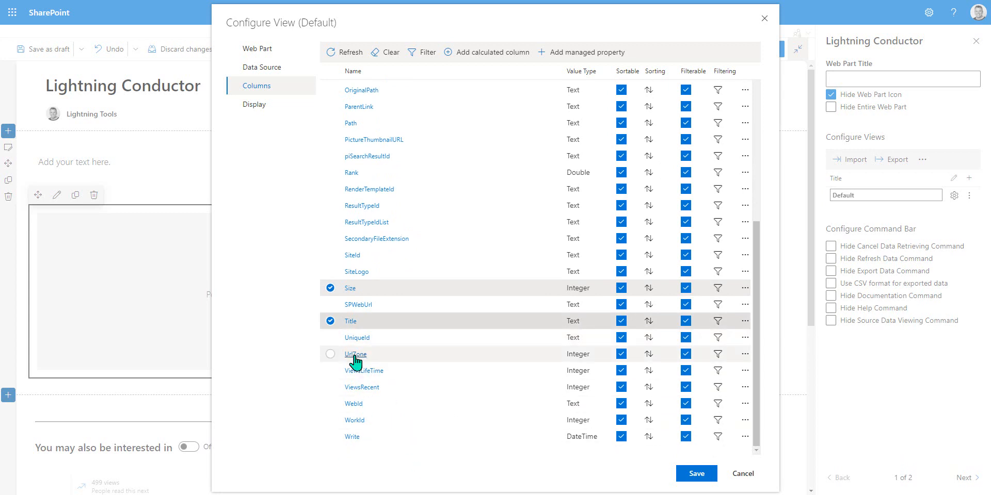
Step: Move the Title column up to the top of the column list
scroll(354, 365, up, 1)
scroll(355, 230, up, 2)
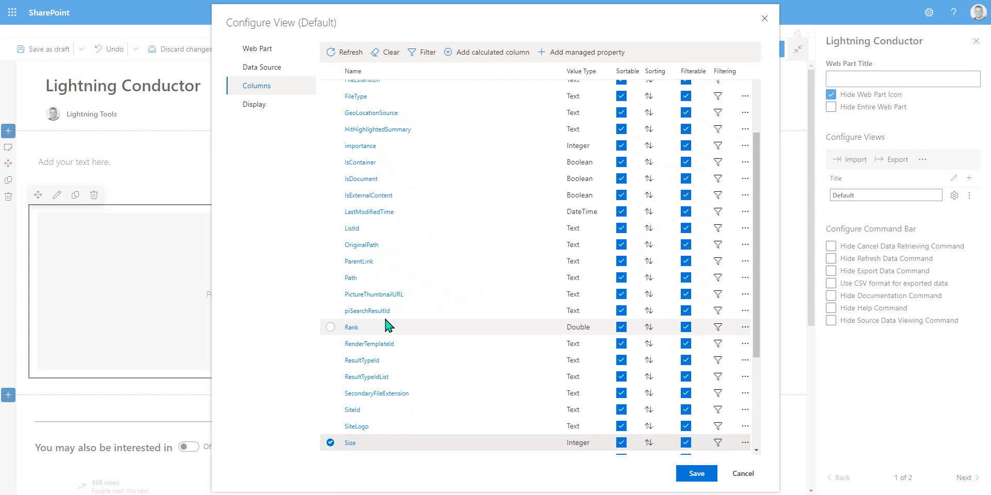
scroll(388, 326, up, 2)
scroll(387, 325, down, 3)
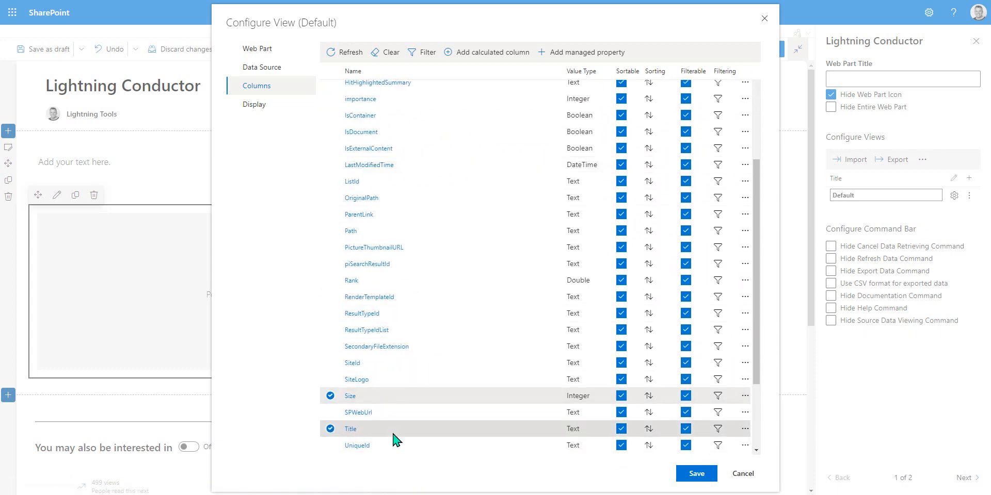
drag(392, 433, 470, 213)
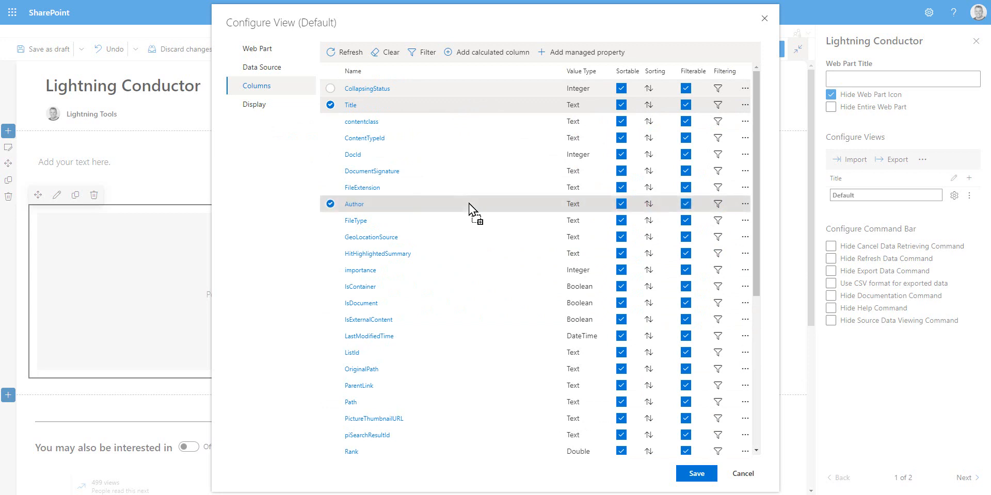
Step: Add a Text managed property named Product to the column list
click(543, 58)
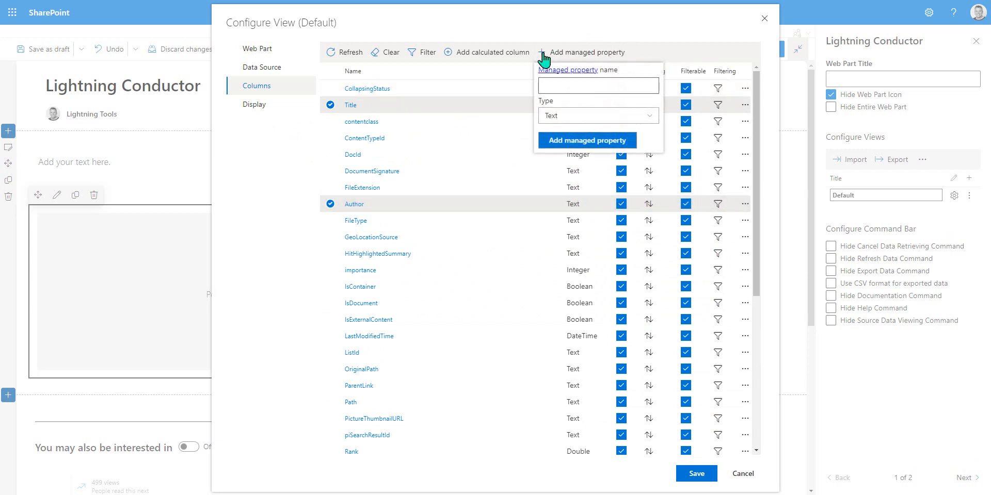
click(563, 86)
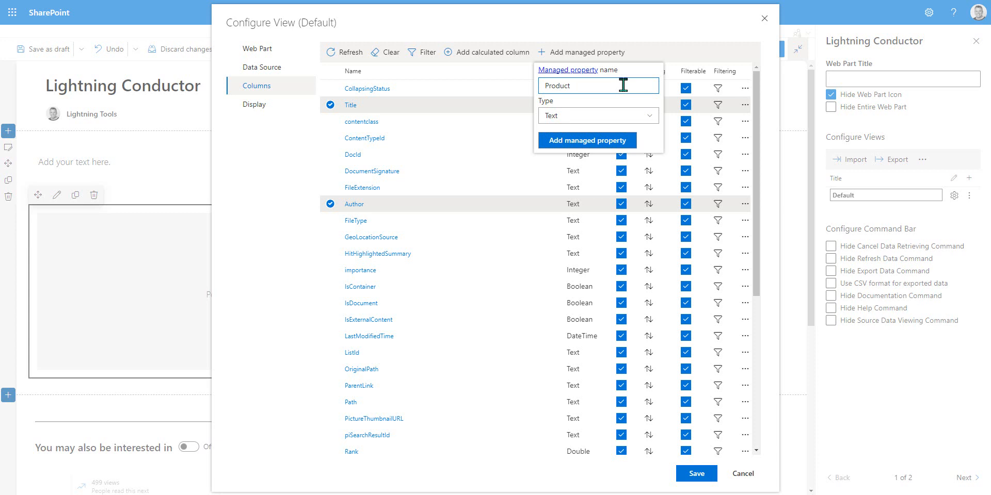
click(586, 142)
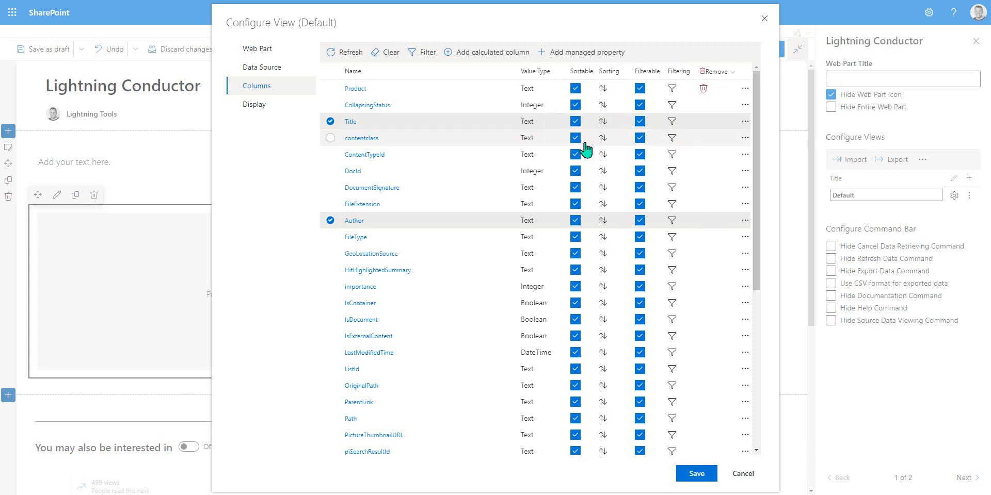
Step: Select the Product column and move it below the Author column
click(332, 89)
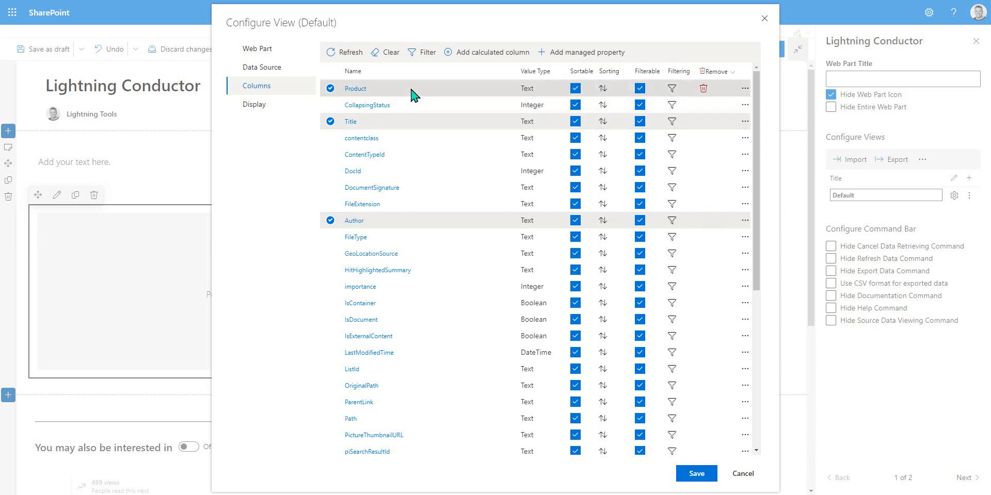
drag(413, 94, 416, 253)
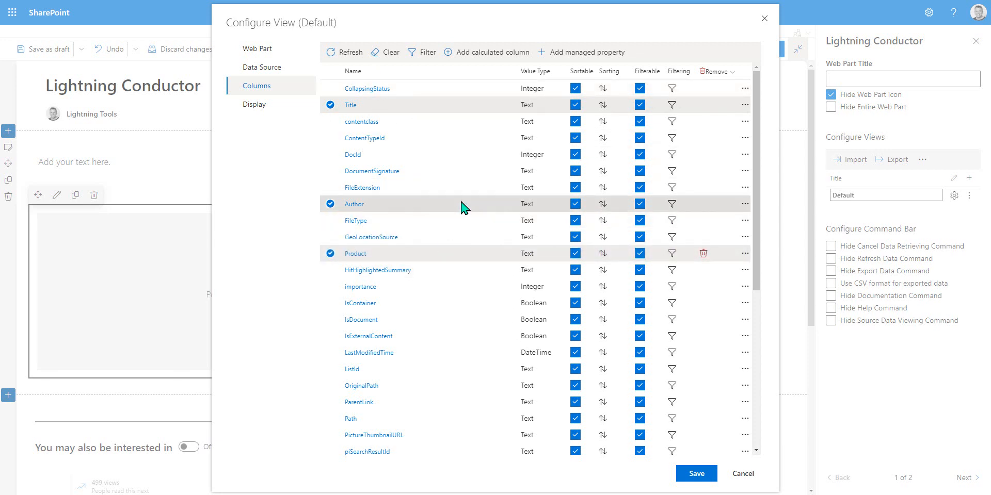
Step: Open the site collection's managed properties page and browse the available properties
click(546, 53)
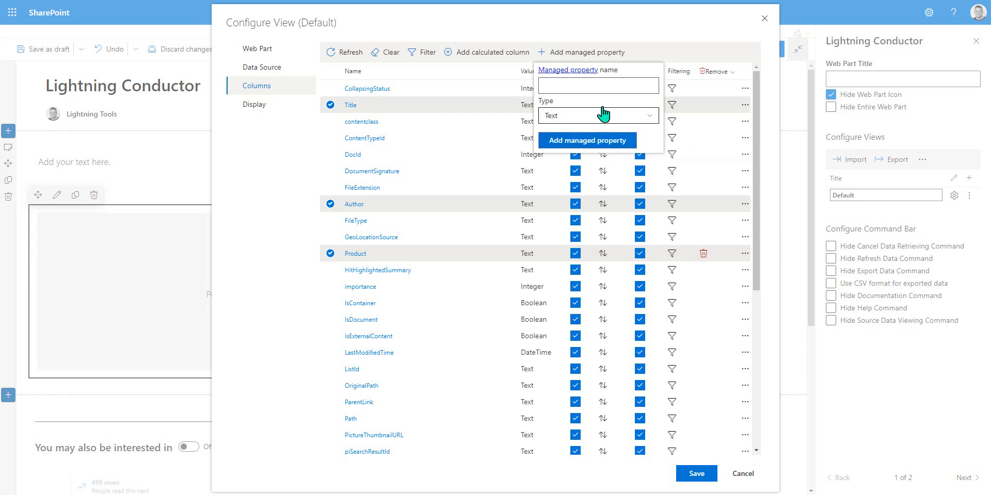
click(577, 70)
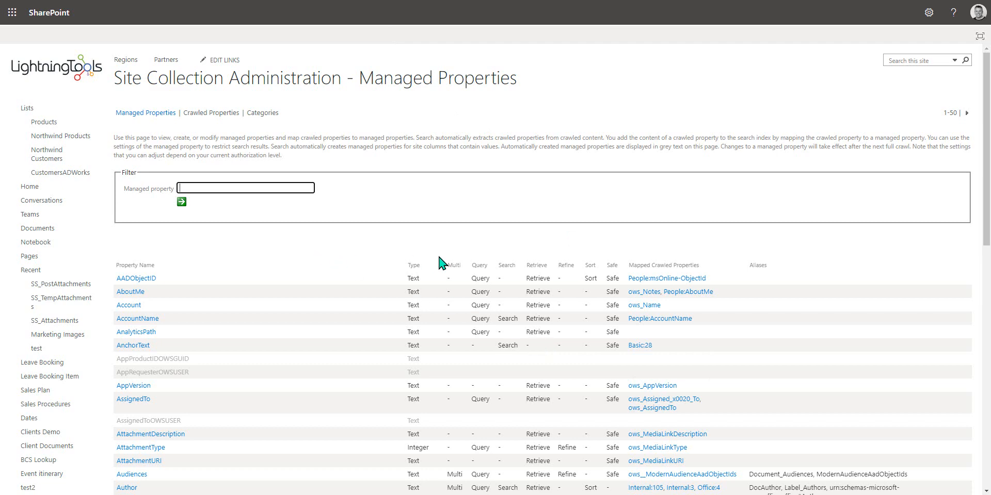
scroll(413, 253, down, 5)
scroll(258, 304, down, 7)
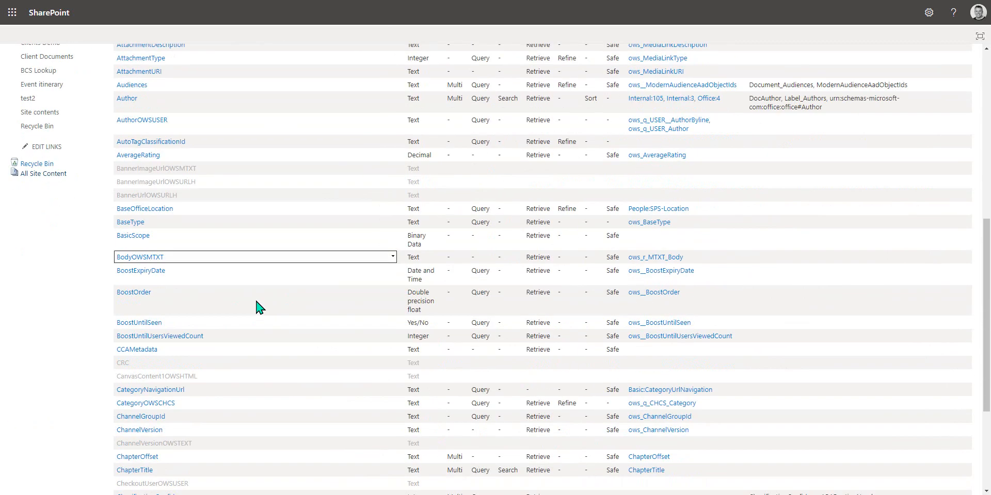
scroll(283, 309, up, 12)
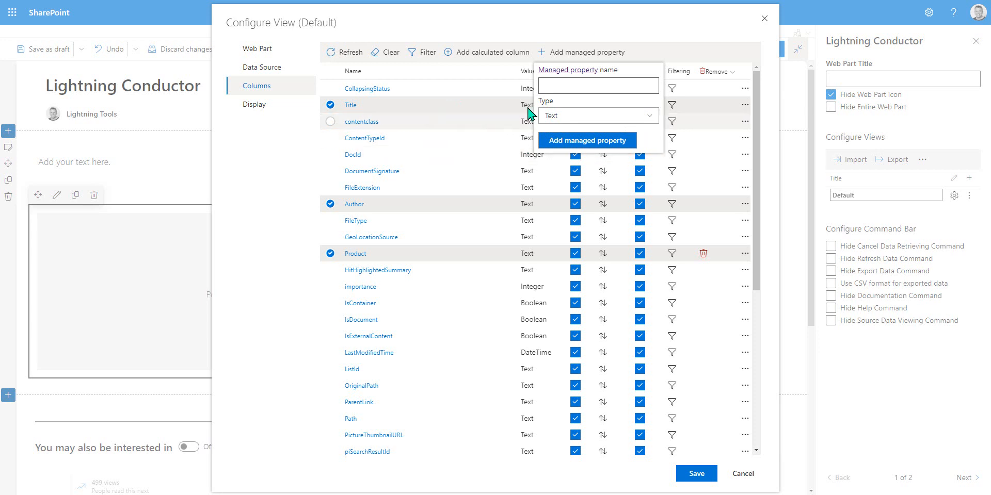
click(680, 49)
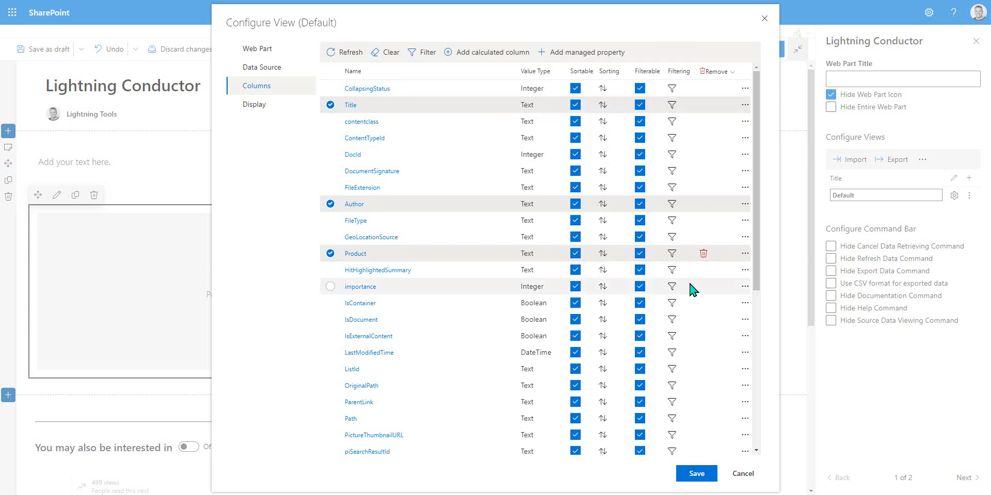
Step: Set the view's display provider to Grid View Display Provider and open the Display page
click(244, 105)
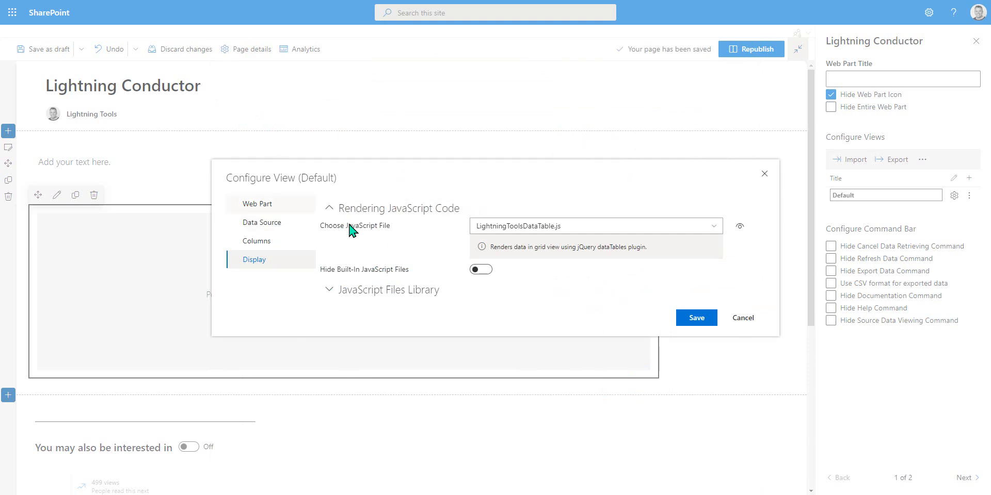
click(678, 317)
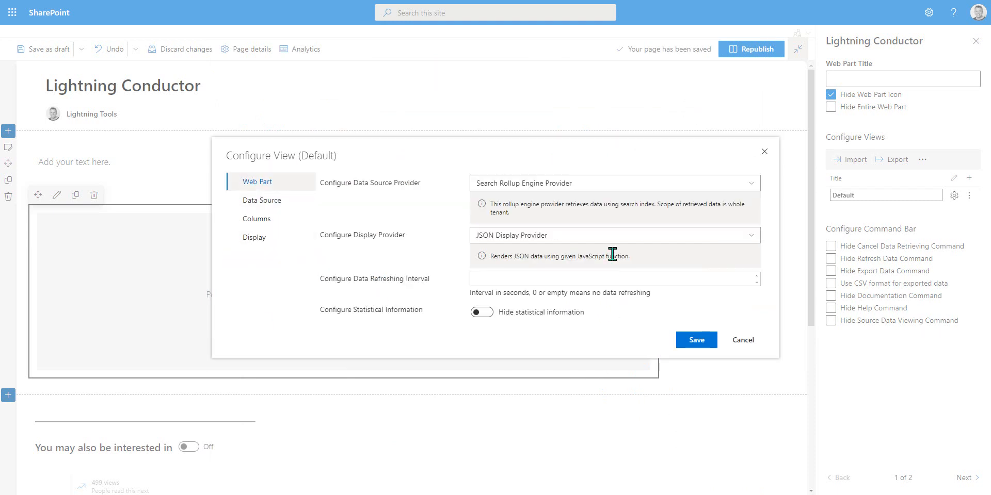
click(593, 236)
click(537, 252)
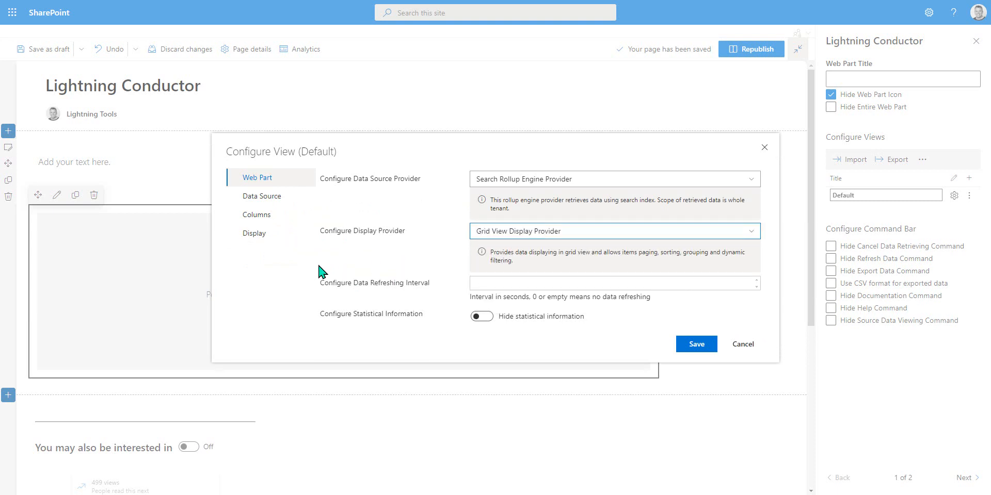
click(255, 233)
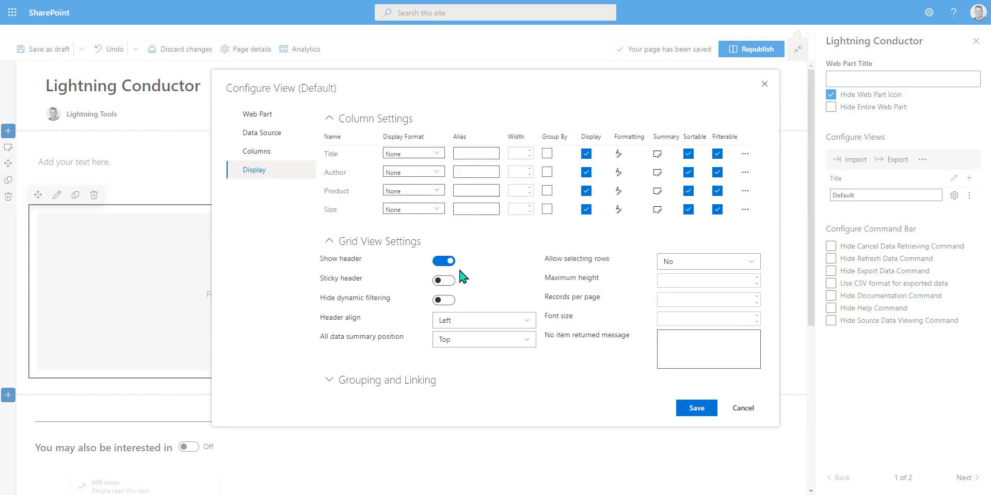
Step: Set column formats and aliases: Title No Extension as Filename, Author Avatar as Created By, Size KB as Filesize
click(435, 154)
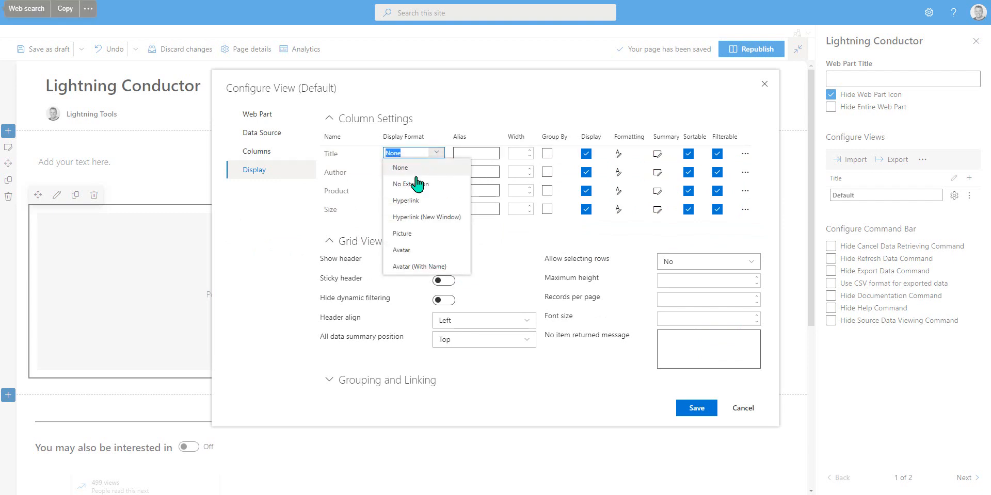
click(426, 184)
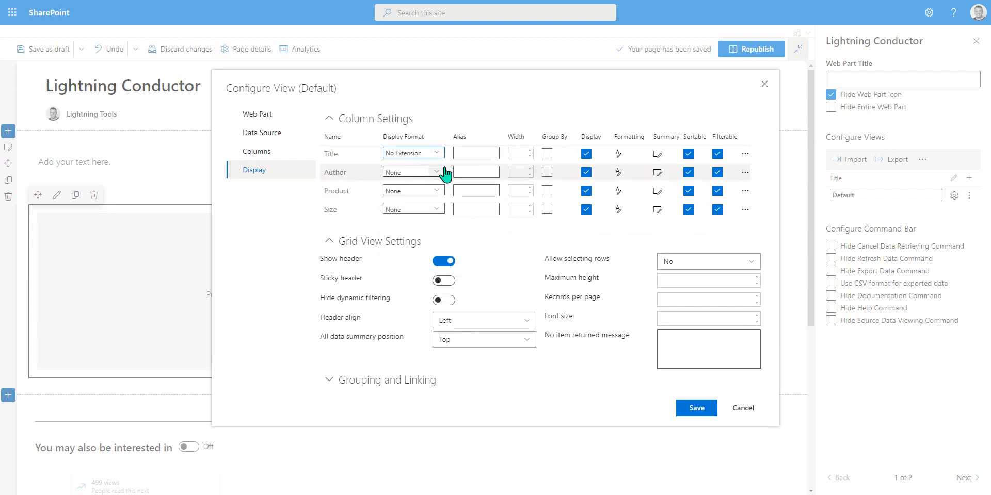
click(435, 172)
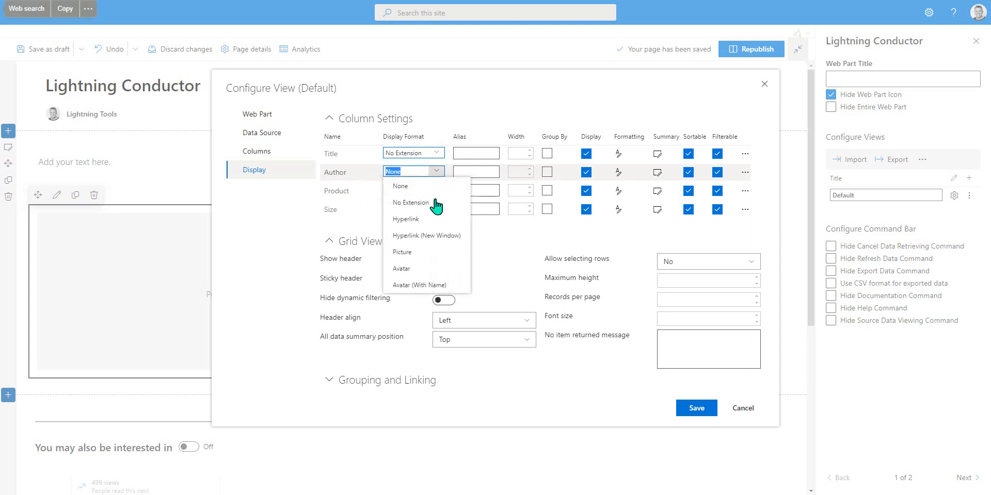
click(434, 265)
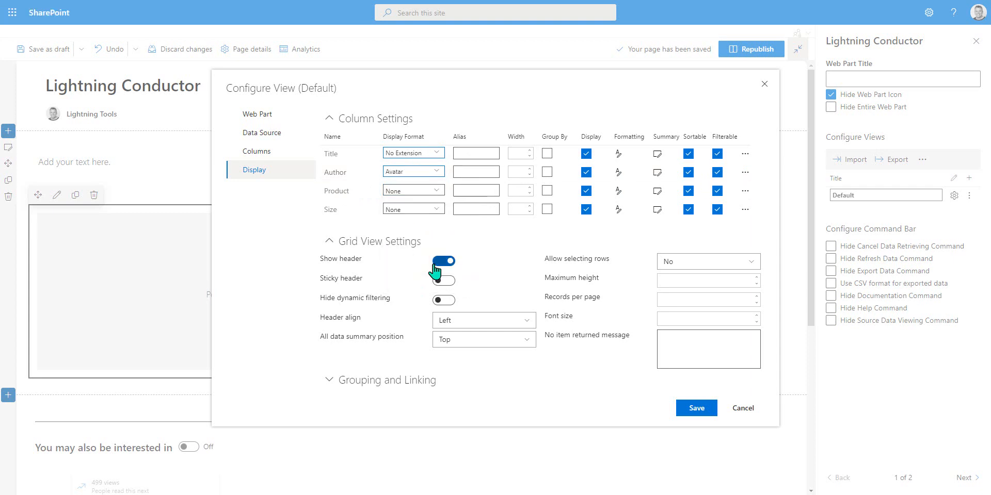
click(435, 191)
click(413, 214)
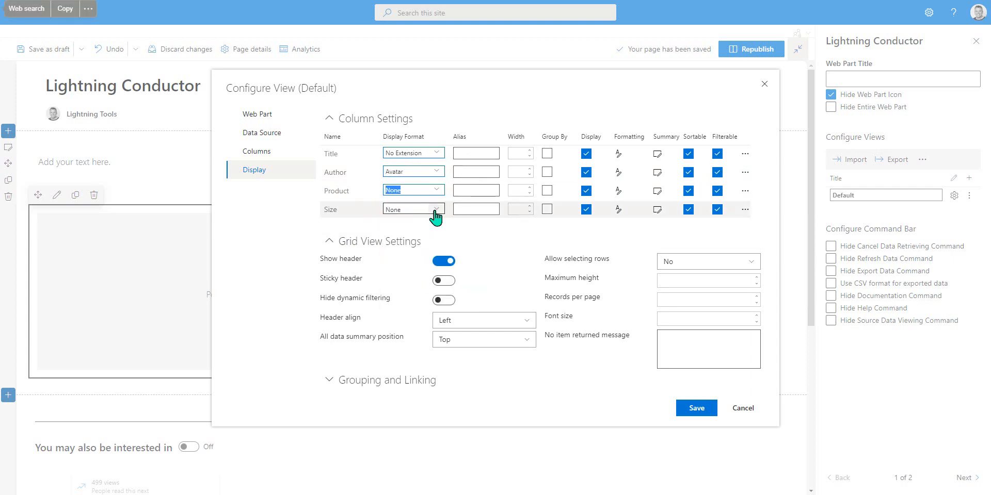
click(434, 209)
click(404, 240)
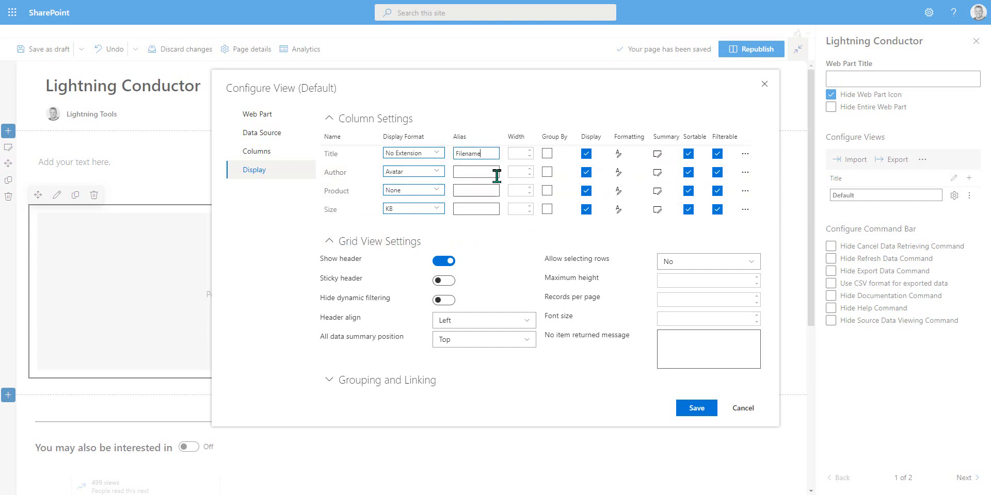
click(491, 173)
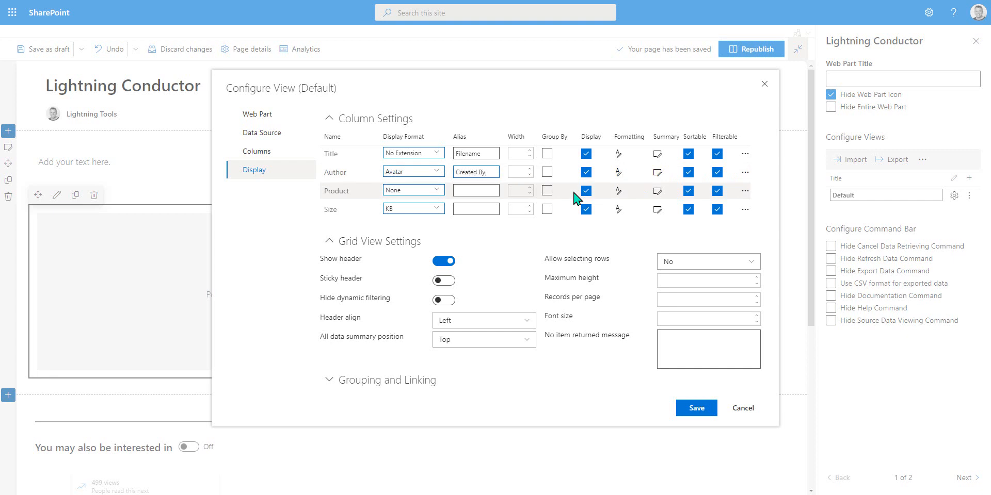
click(462, 210)
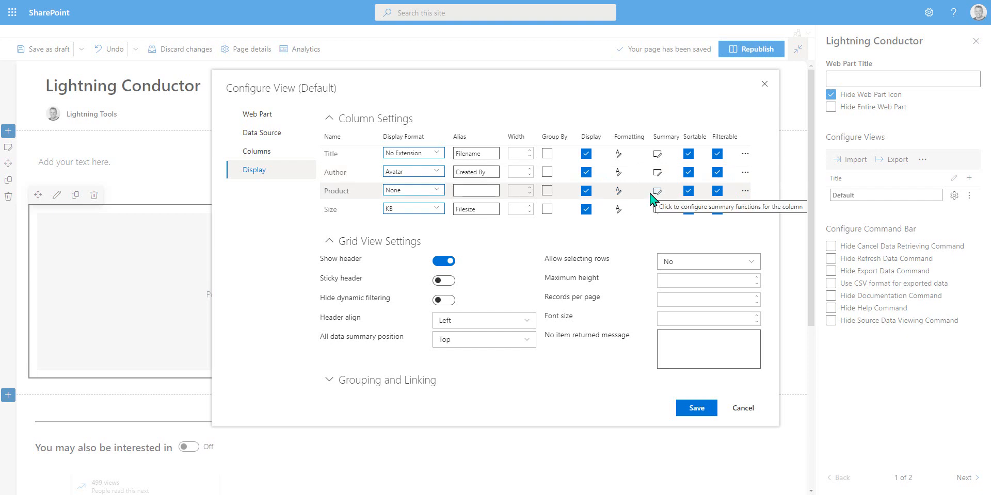
Step: Set the grid's records per page to 50
click(696, 295)
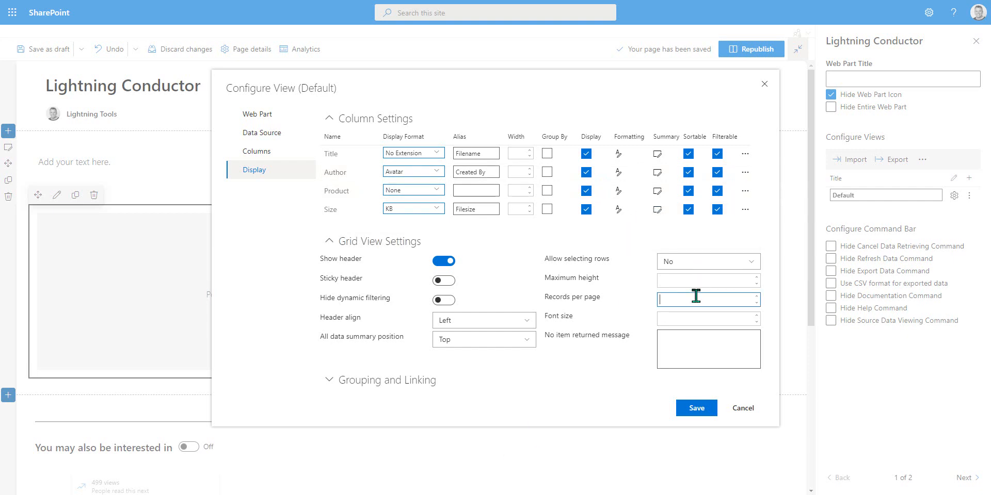
text(50)
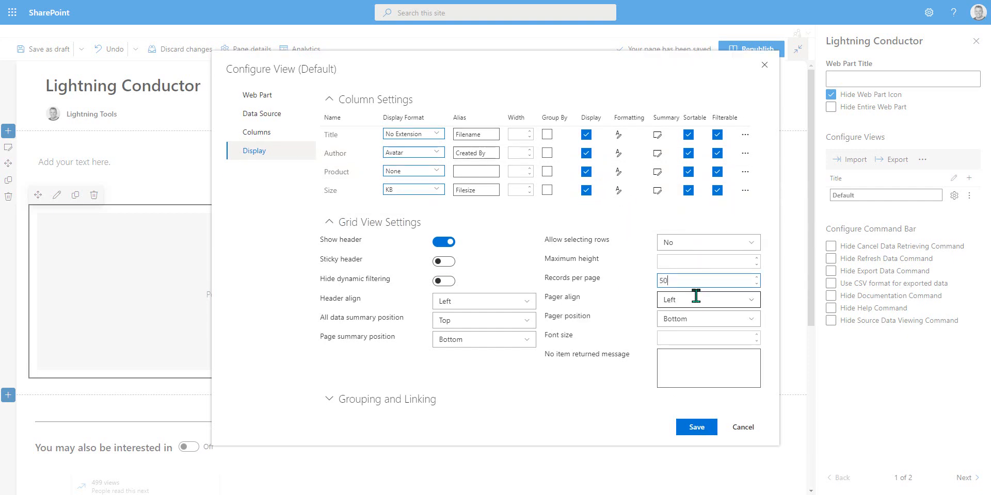
click(303, 361)
Step: In Grouping and Linking, set the linked column to Title and turn on item type icons
click(330, 402)
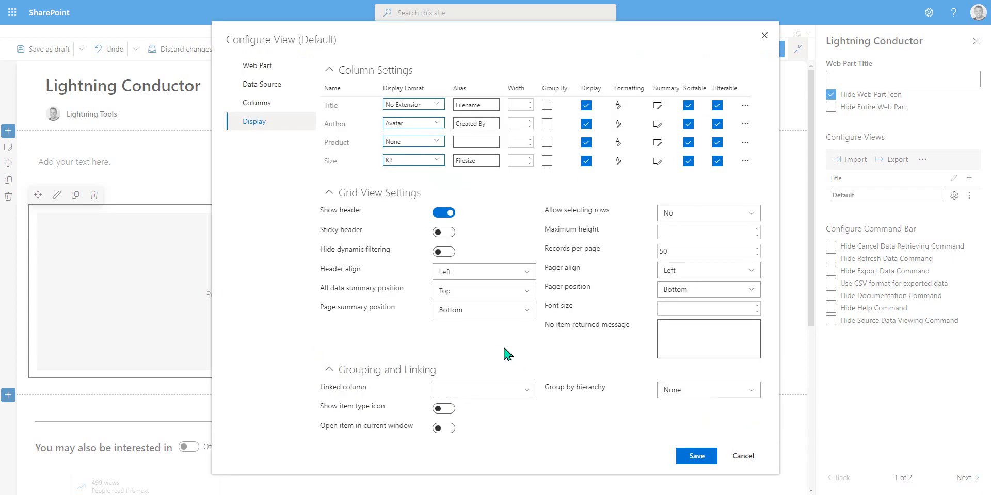
click(490, 391)
click(491, 424)
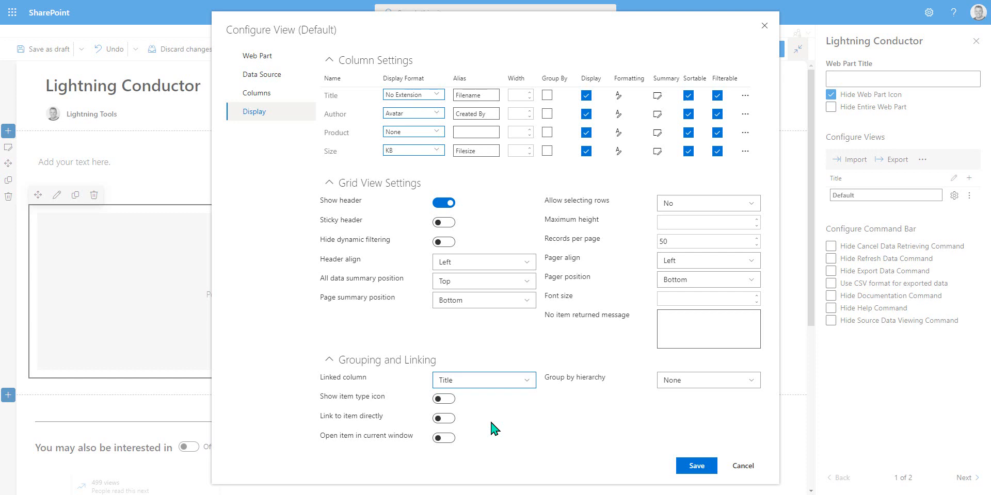
click(448, 404)
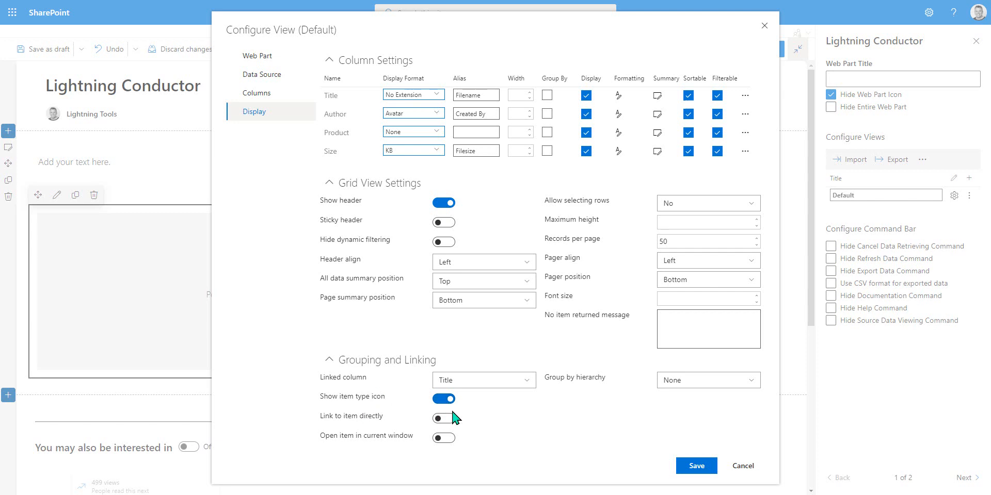
Step: Group items by folders and save the view configuration
click(729, 385)
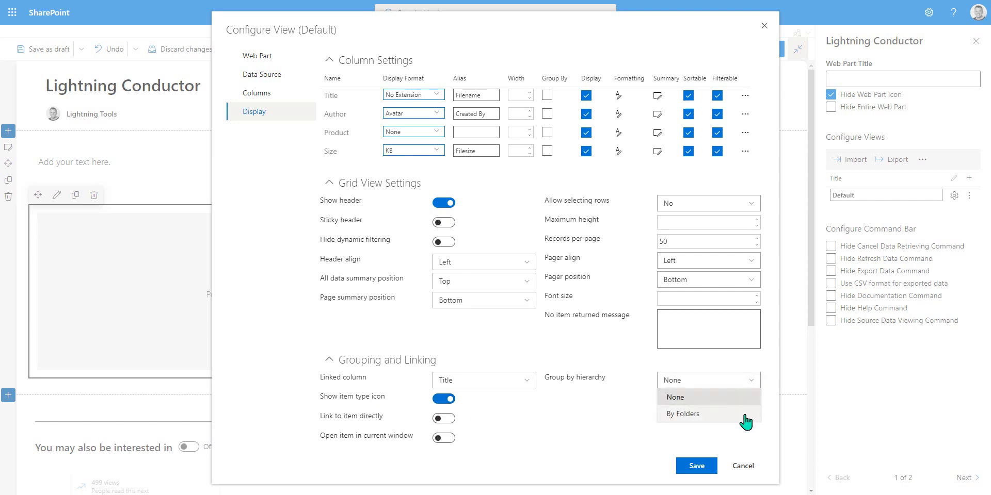
click(743, 413)
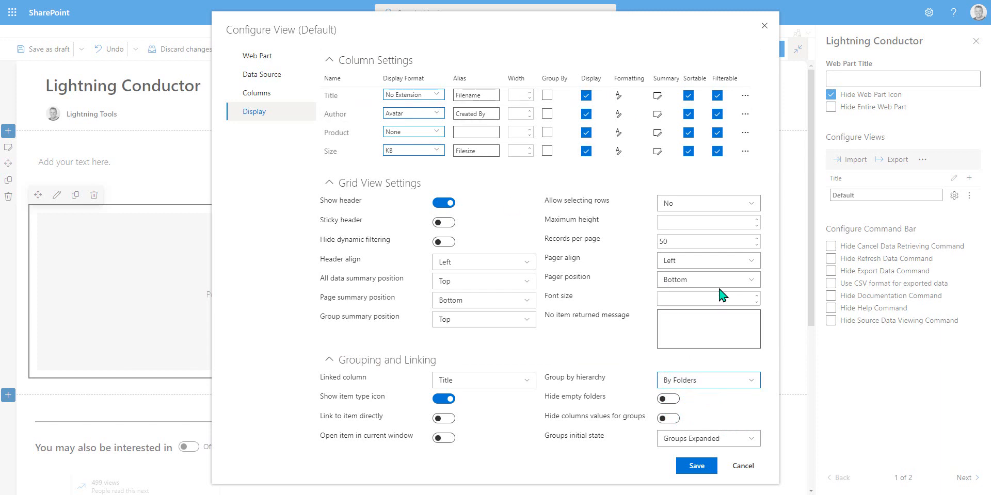
click(697, 466)
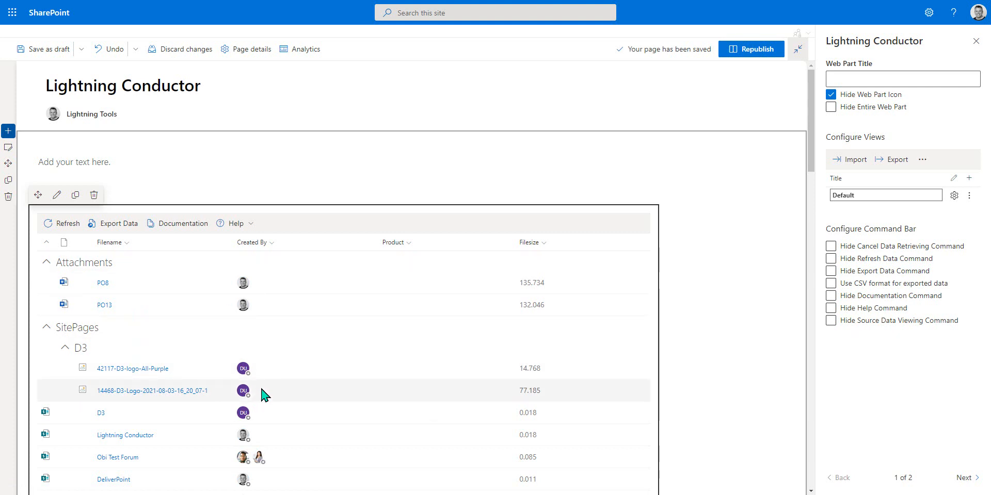
Step: Scroll through the resulting grid and inspect the Product column's header menu
scroll(263, 394, down, 6)
scroll(264, 395, down, 20)
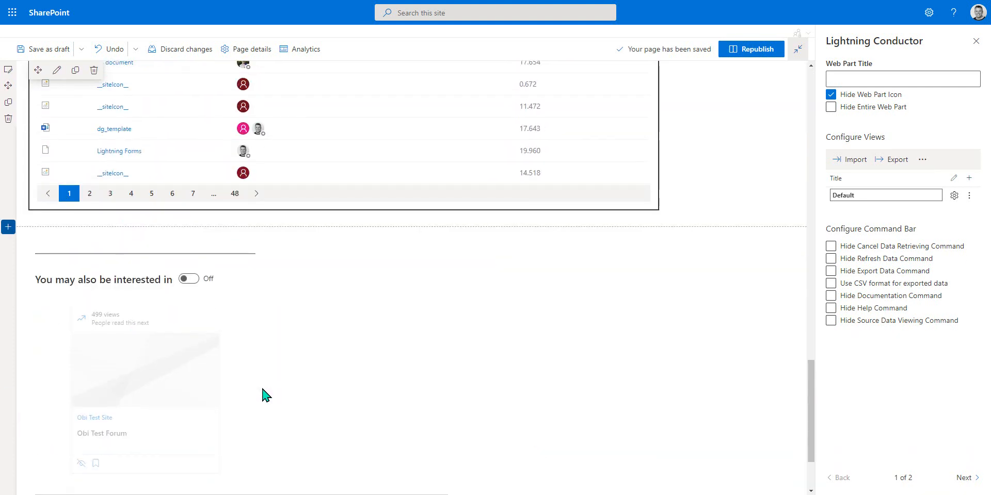
scroll(260, 387, up, 3)
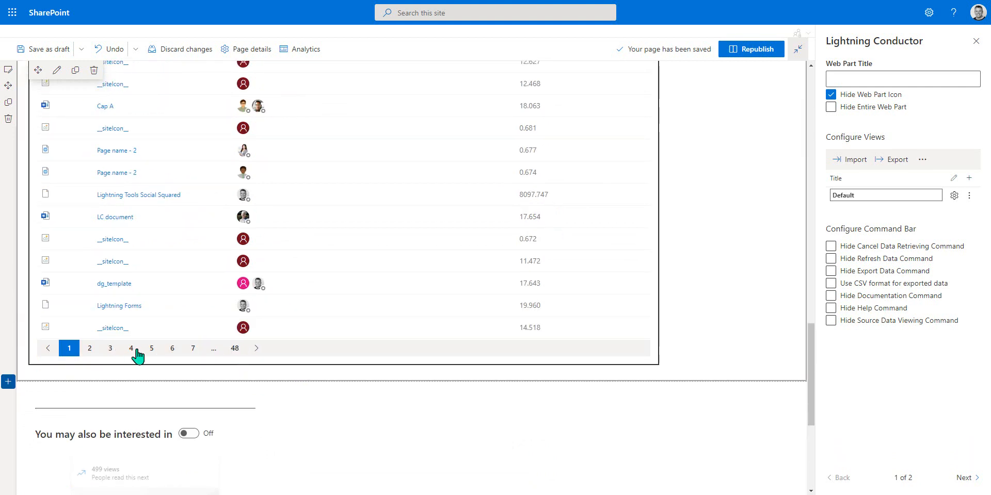
scroll(421, 262, up, 9)
scroll(421, 262, up, 10)
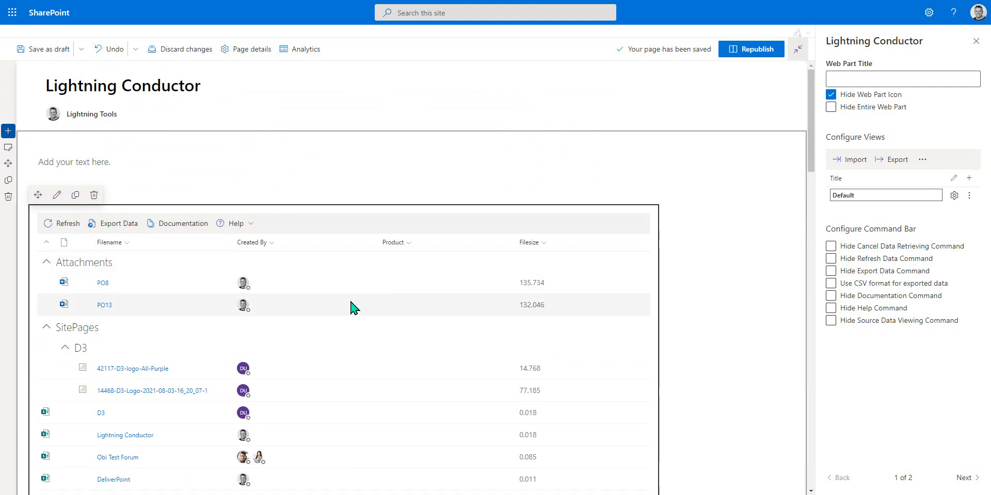
click(407, 243)
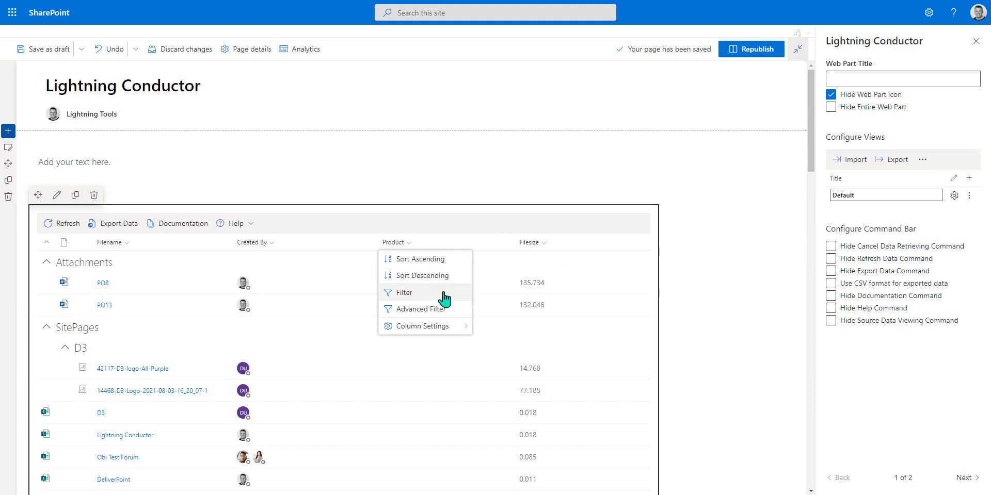
click(718, 299)
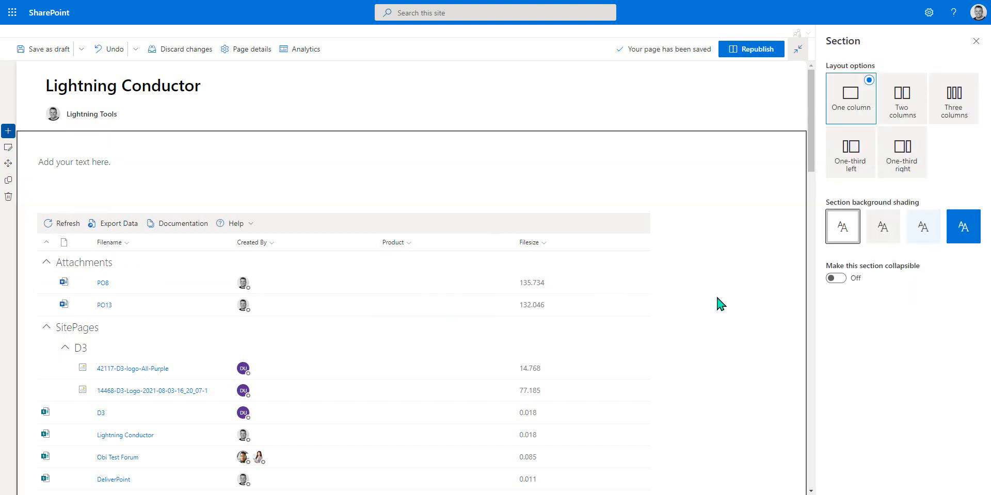
Step: Close the section pane, edit the Lightning Conductor web part and rename the Default view to Documents by Search
click(976, 40)
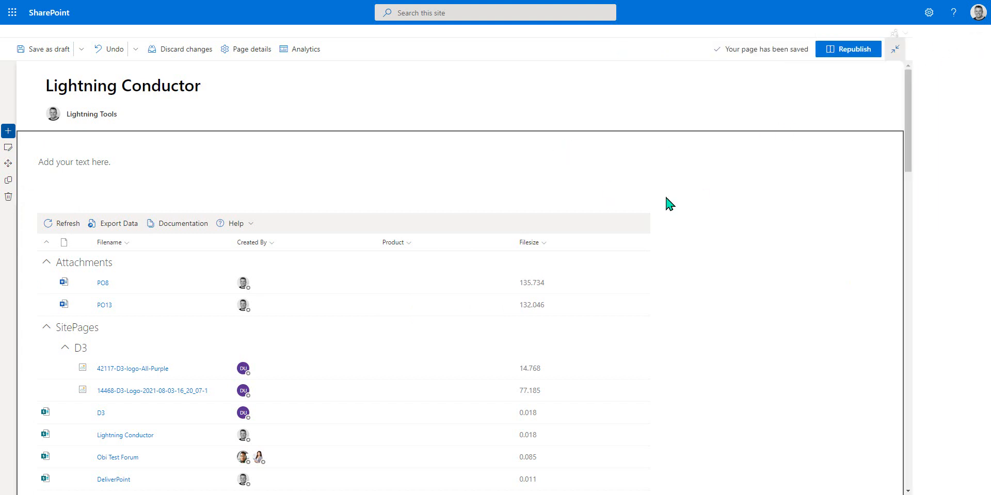
click(450, 227)
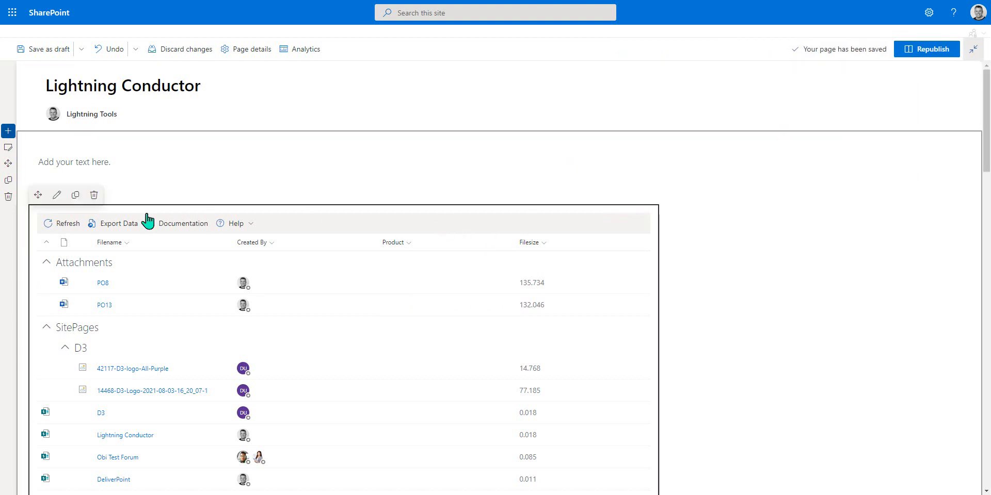
click(60, 199)
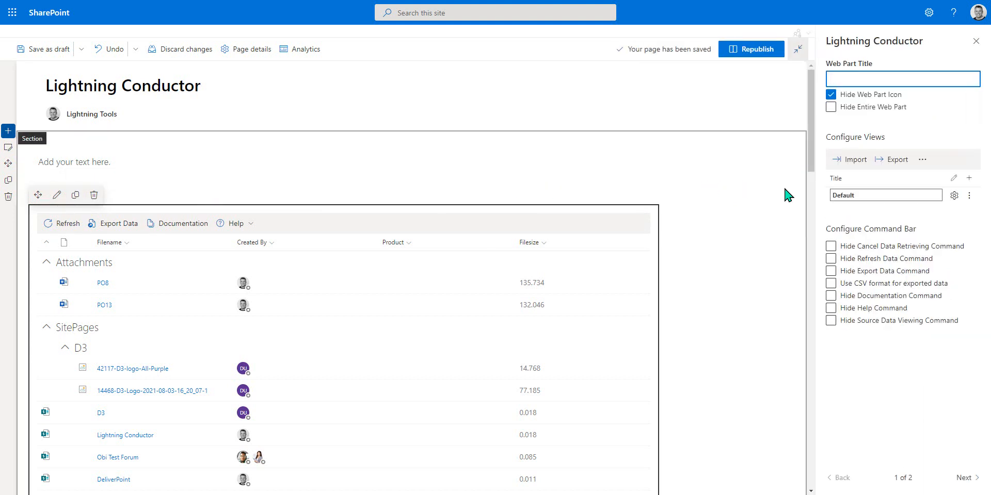
click(839, 193)
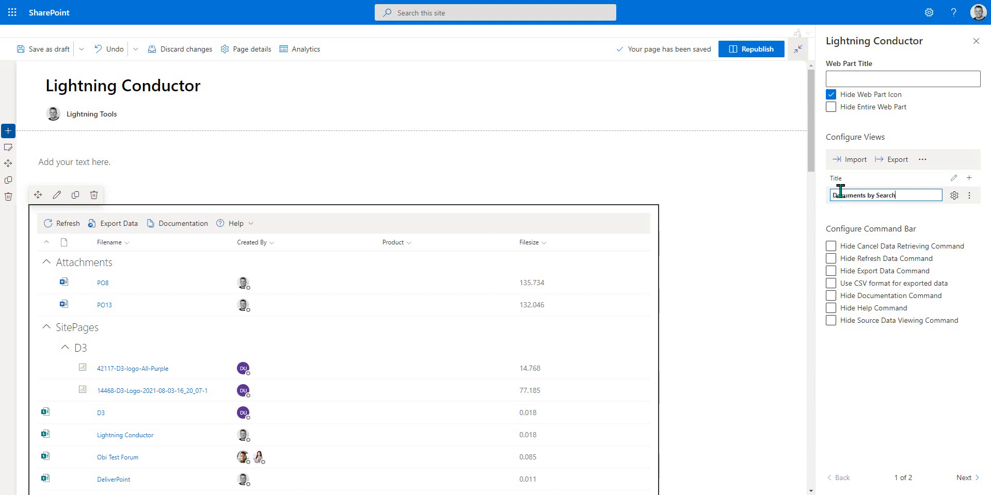
click(956, 213)
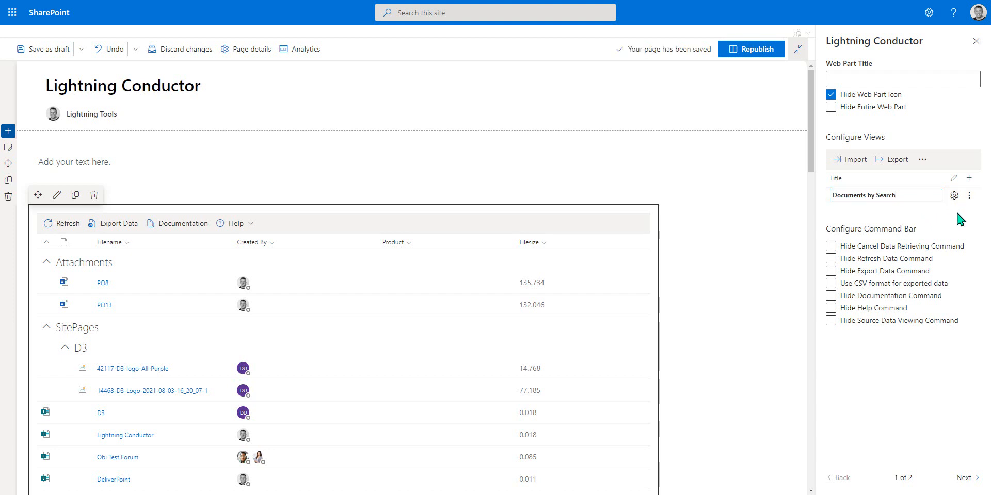
Step: Add a new view to the web part and name it Documents QC
click(969, 178)
triple_click(888, 206)
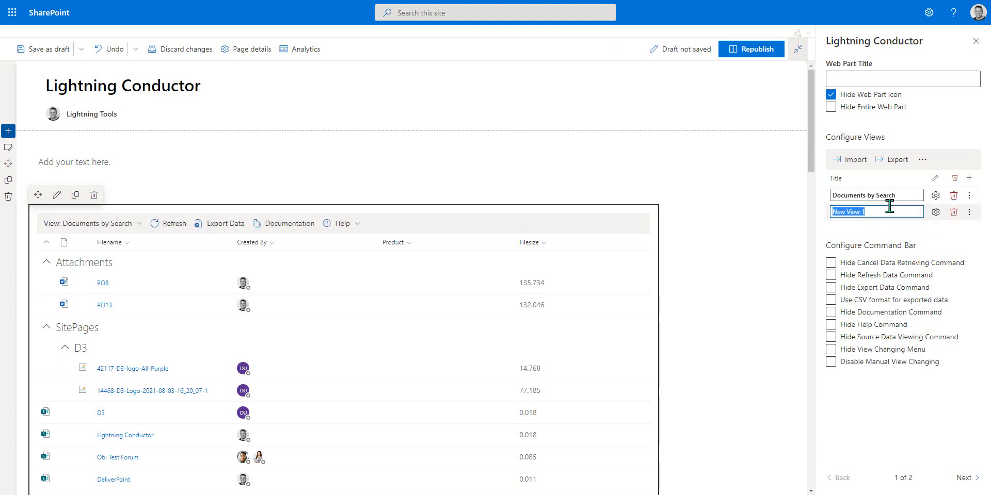
text(Documents )
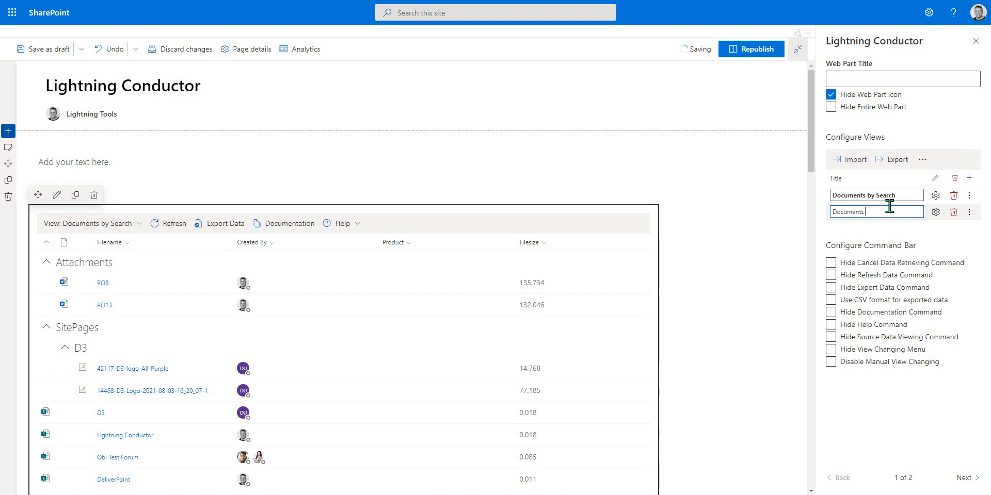
text(QC)
Step: Quick-configure Documents QC to take data from Current Tenant (Search Engine) with person avatars displayed, and save
click(935, 212)
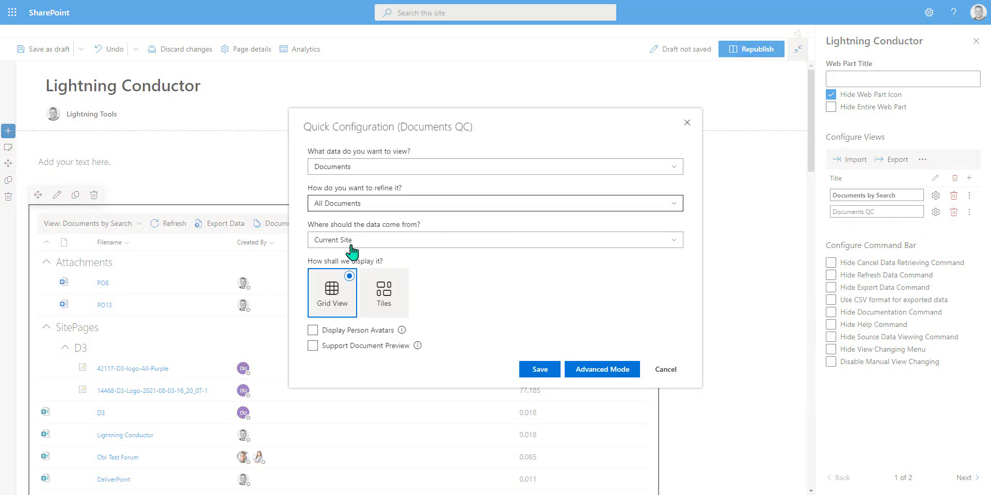
click(350, 241)
click(391, 309)
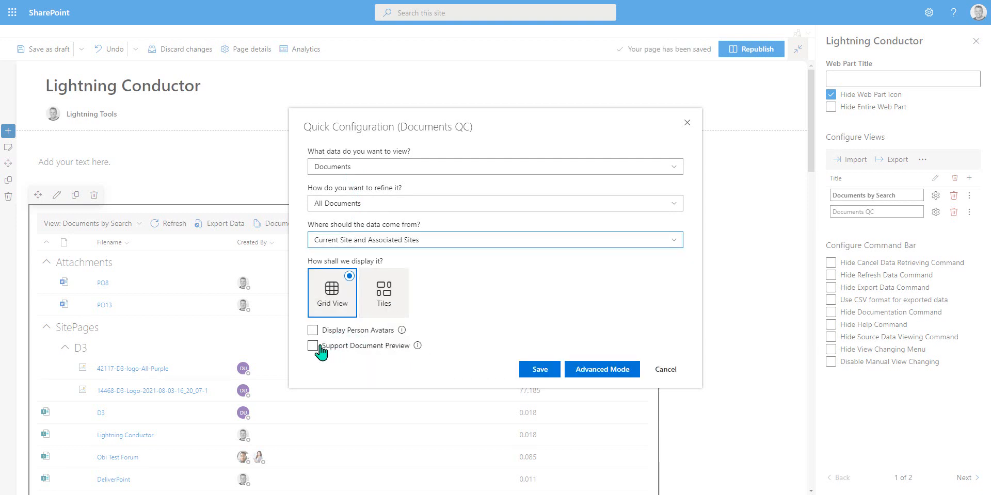
click(375, 242)
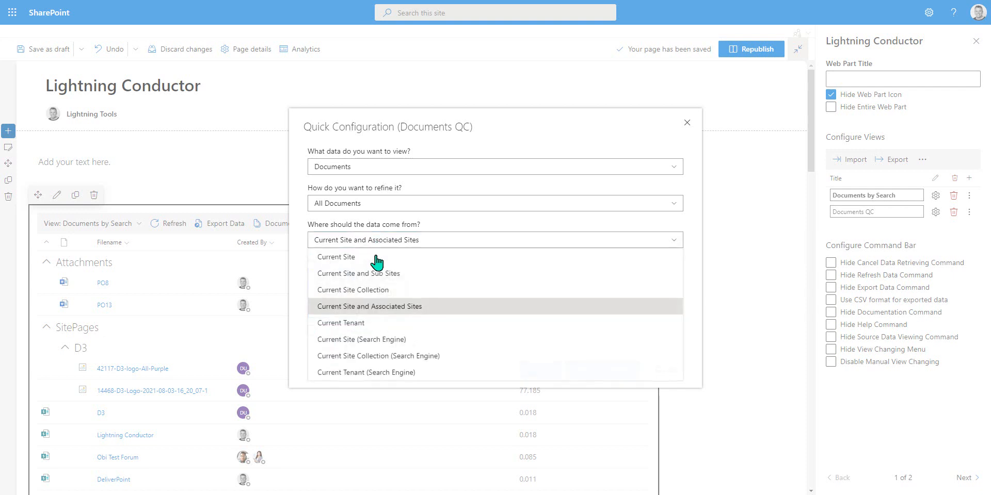
click(387, 373)
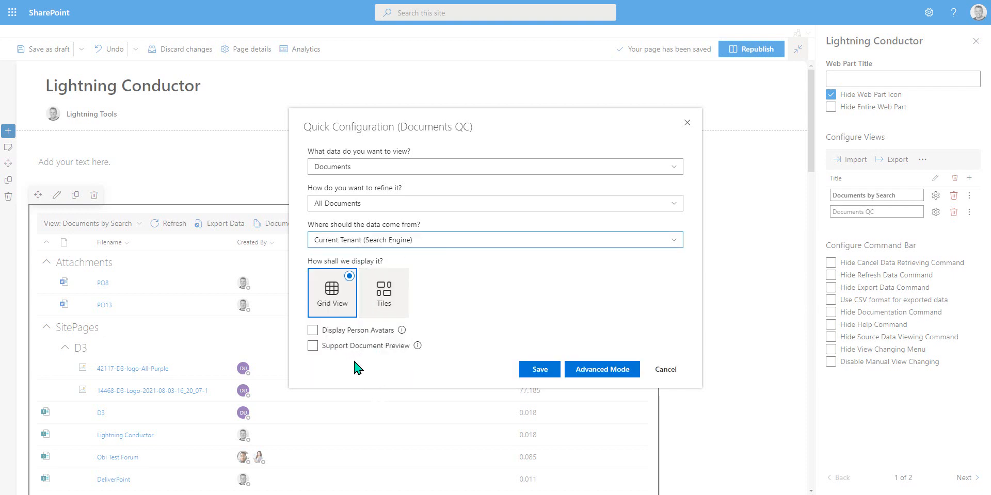
click(311, 330)
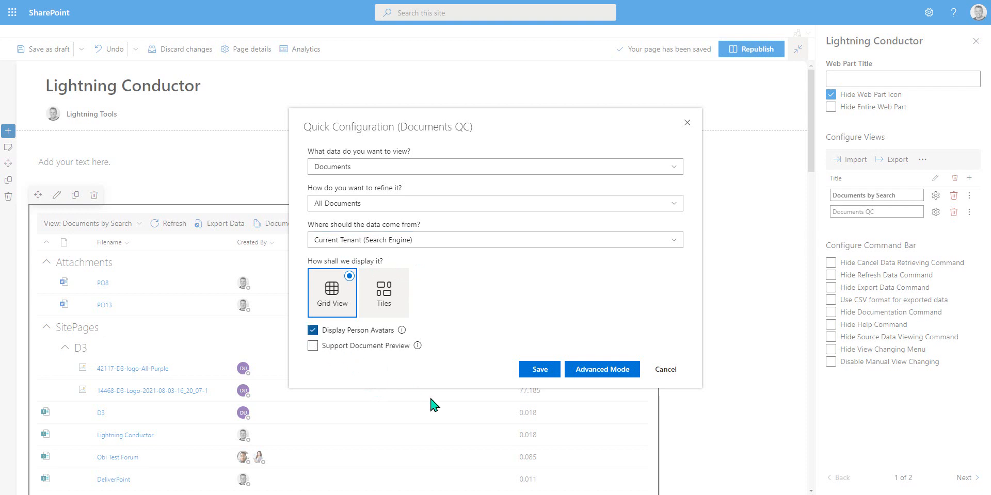
click(556, 370)
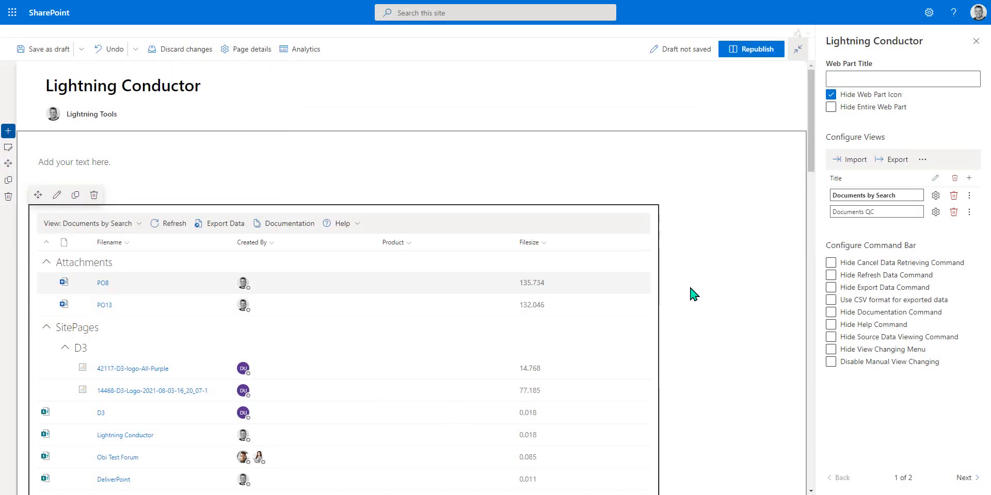
Step: Switch the web part to the Documents QC view and scroll through its grid
click(138, 224)
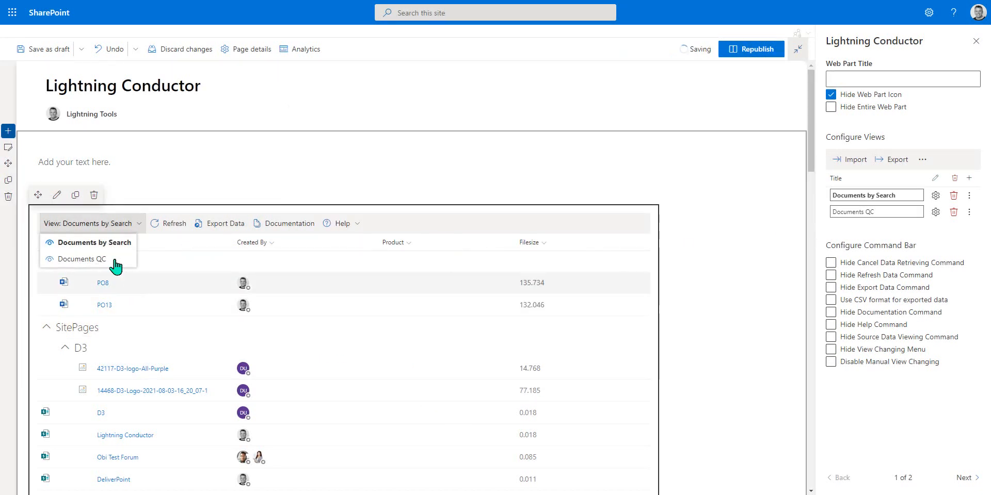
click(137, 256)
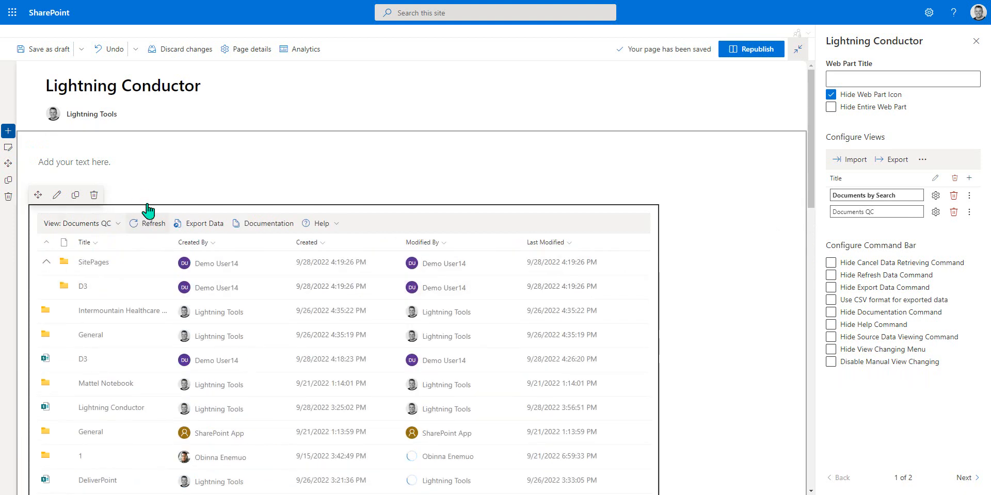
scroll(201, 353, down, 3)
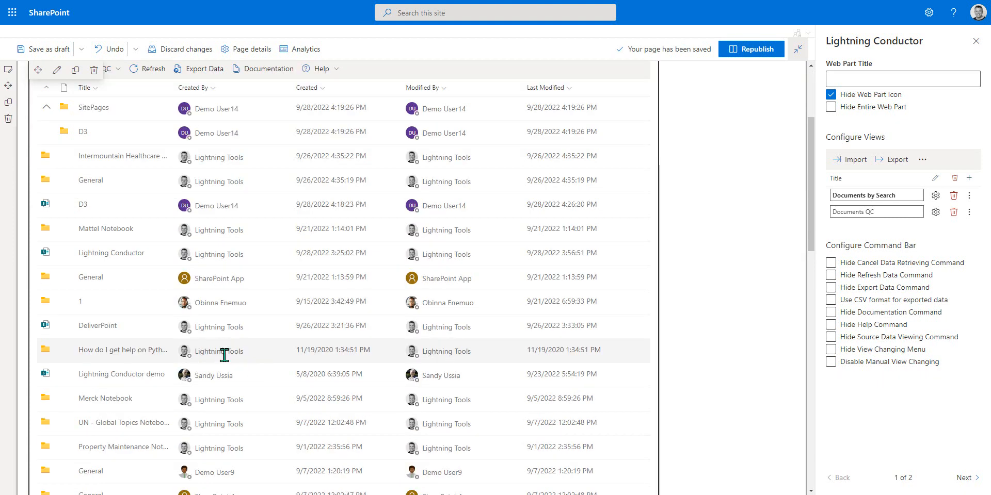
scroll(224, 355, up, 3)
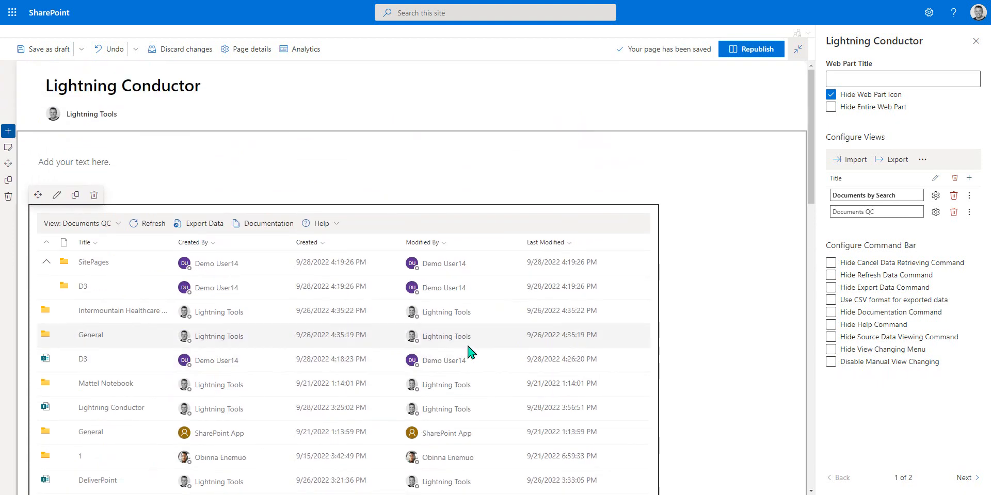
Step: Review the Documents QC view's Data Source, Columns and Display configuration pages, then close without saving
click(934, 212)
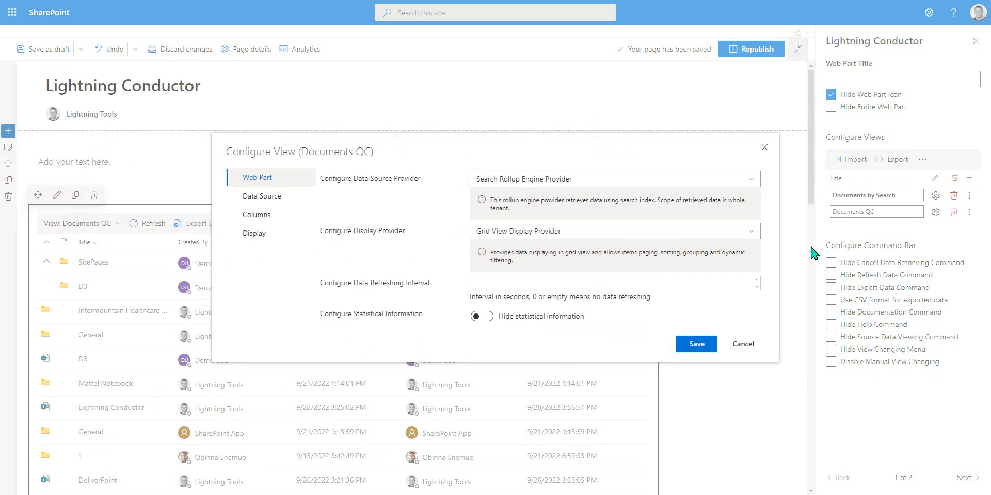
click(283, 209)
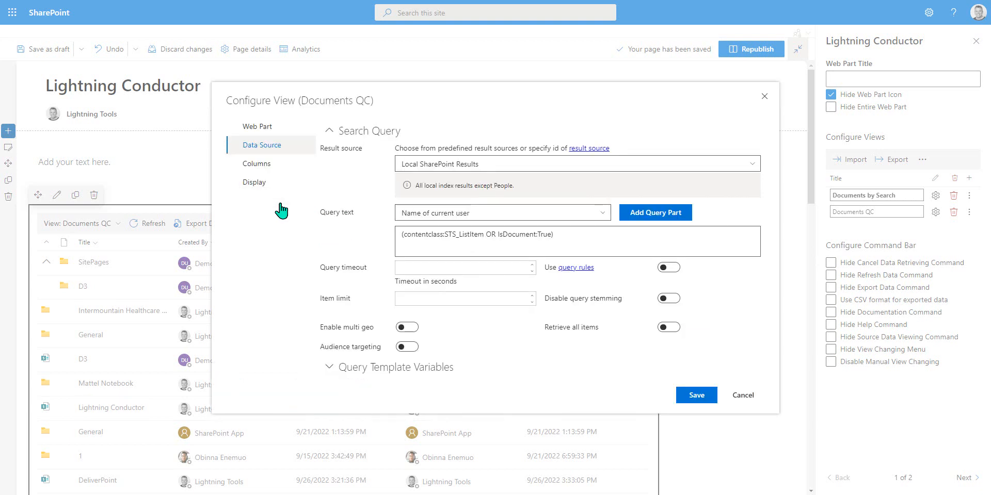
click(405, 374)
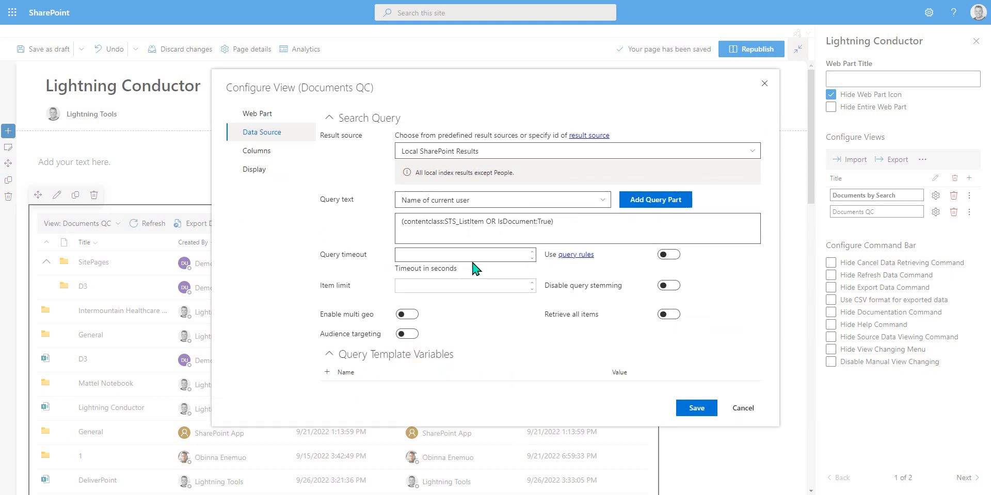
click(266, 154)
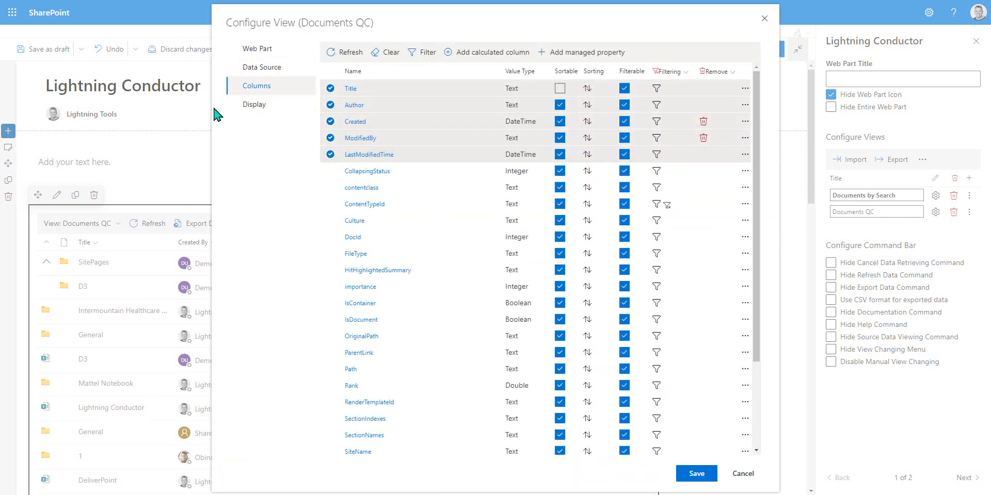
click(251, 105)
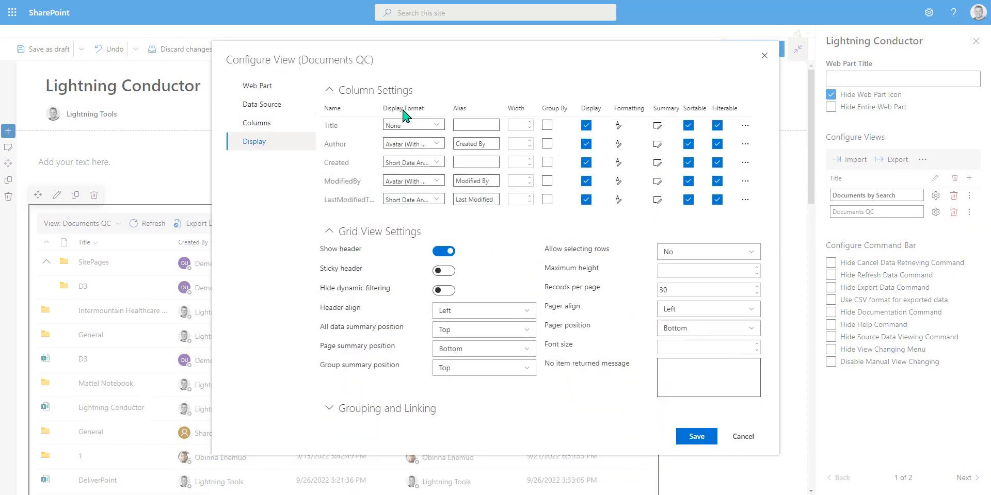
click(748, 442)
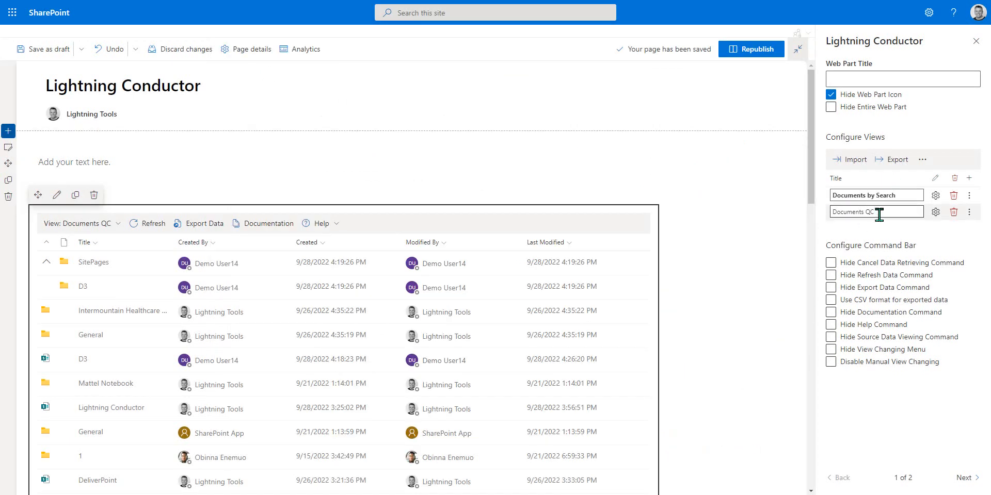
Step: Add another view to the web part and name it Tasks
click(968, 179)
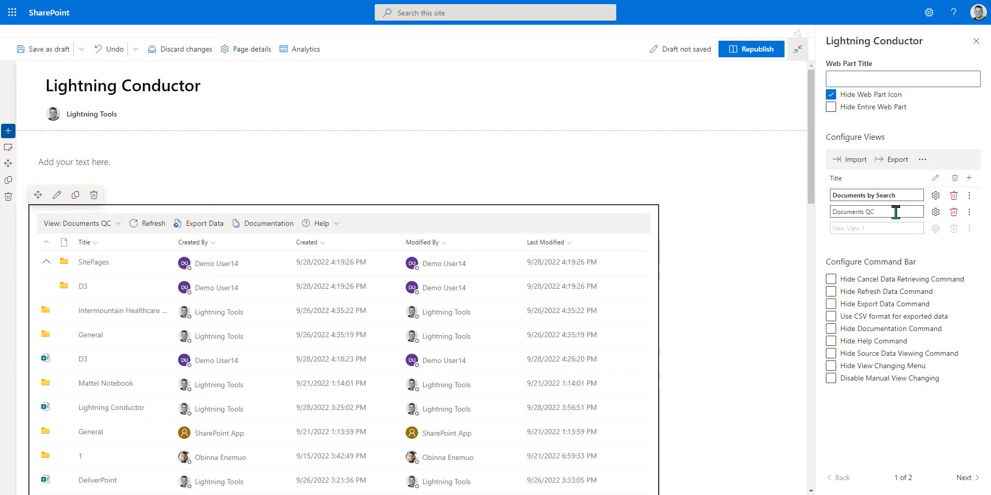
triple_click(871, 225)
text(T)
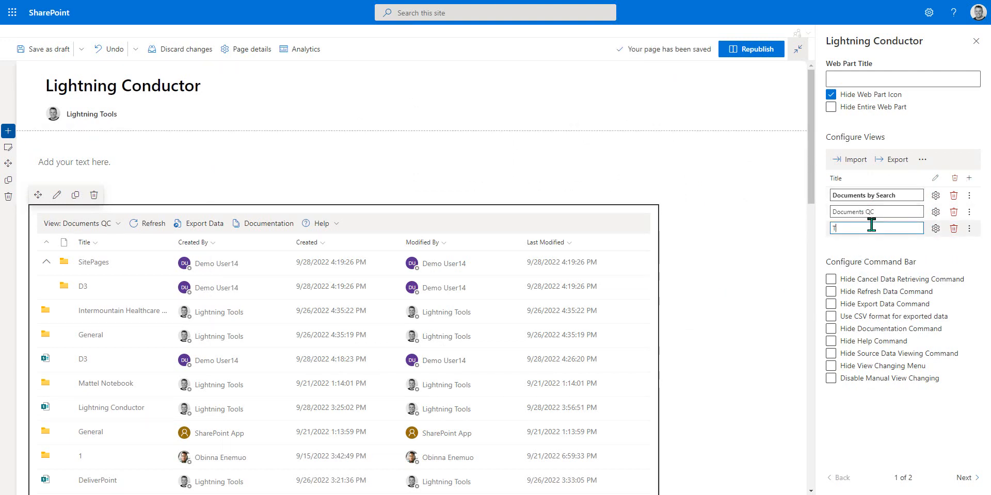
text(asks)
Step: Open the Tasks view in advanced mode and set its data source provider to Object Model Rollup Engine Provider
click(935, 228)
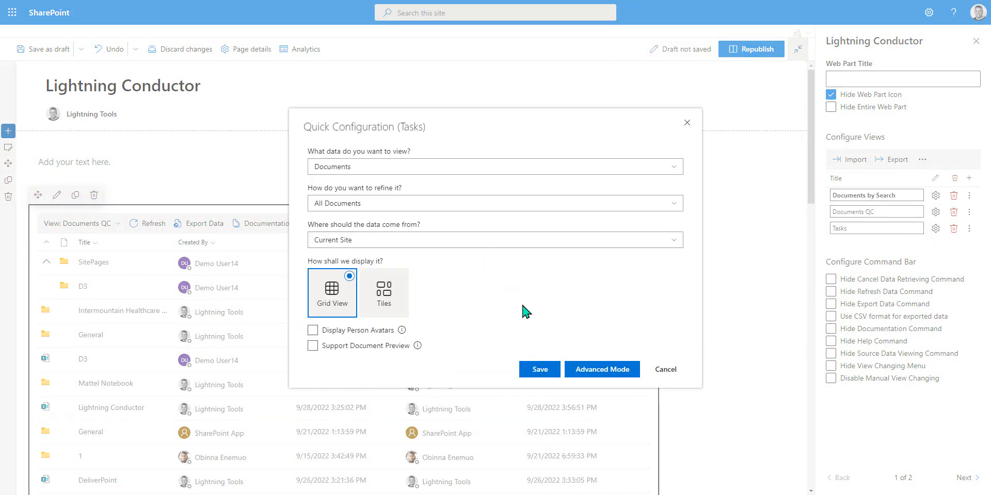
click(580, 369)
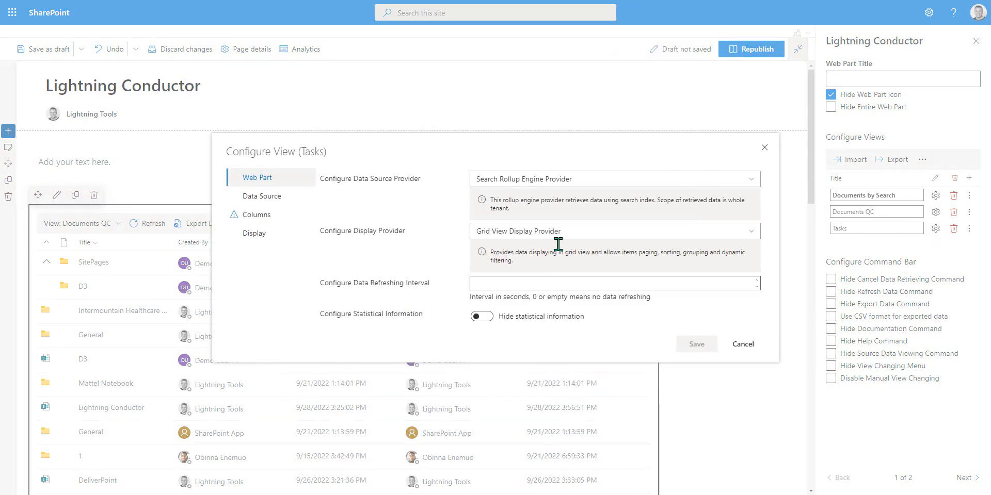
click(532, 183)
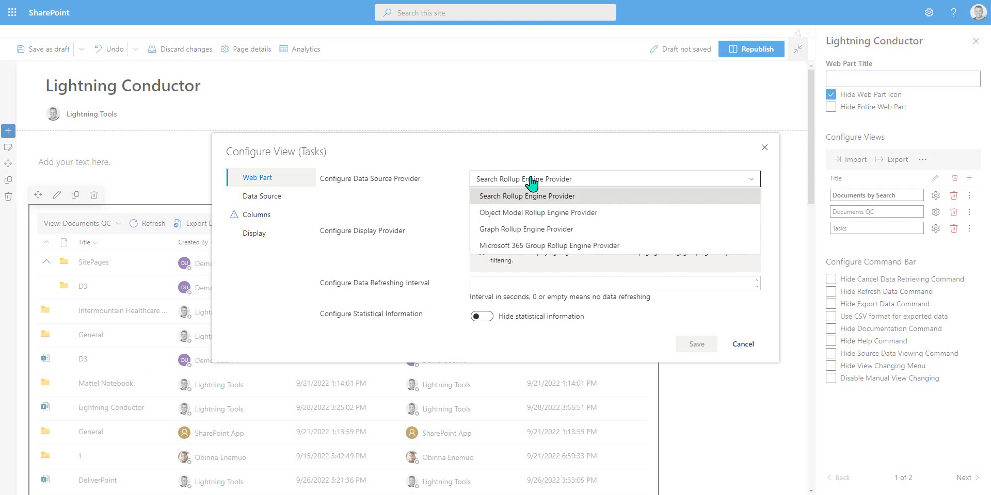
click(530, 212)
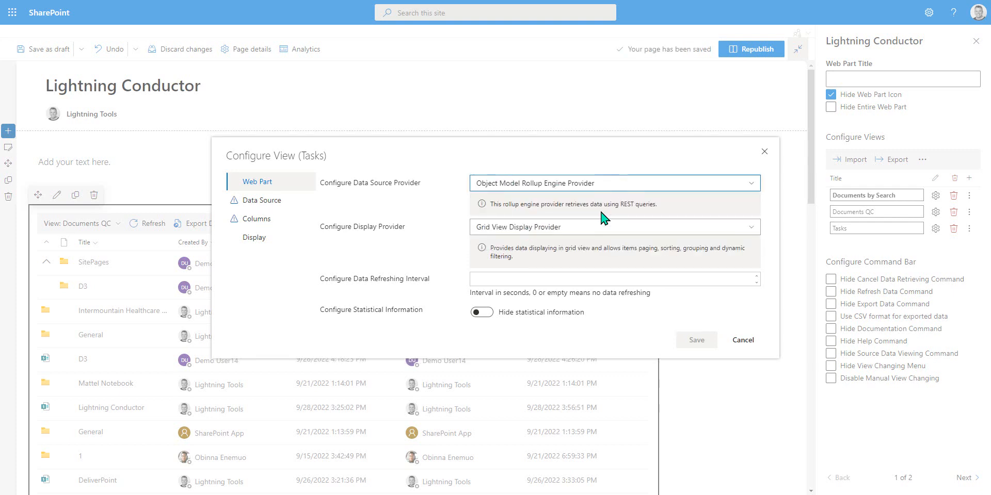
Step: Open the Tasks view's Data Source page and tick the Regions subsite of Lightning Tools Sales as a rollup source
click(244, 202)
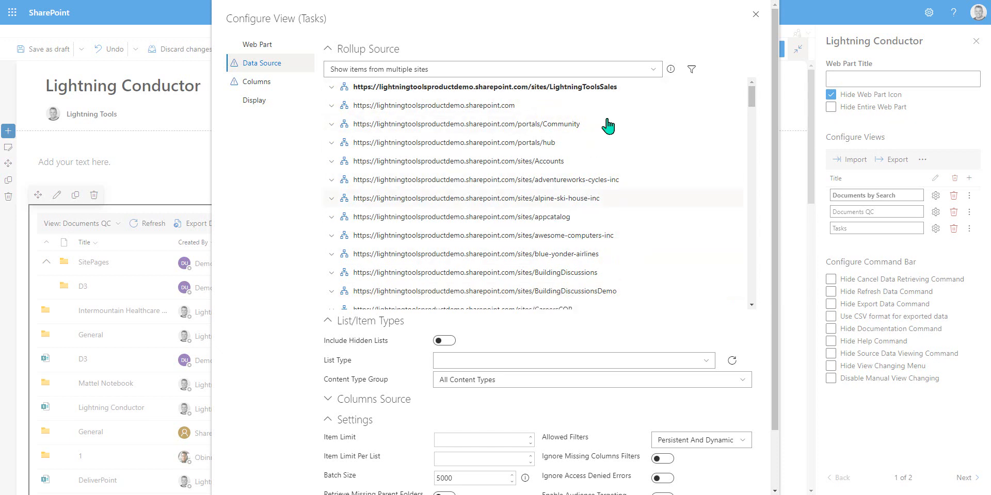
click(643, 71)
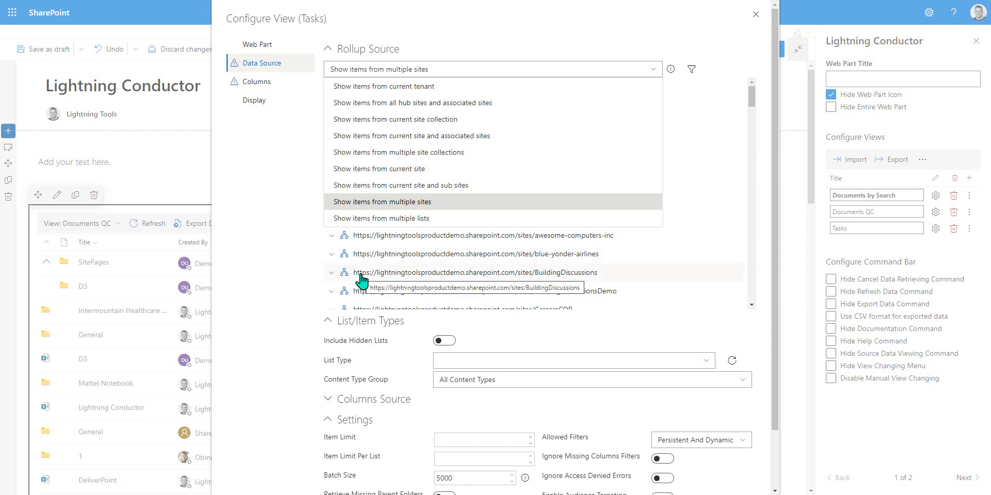
click(417, 202)
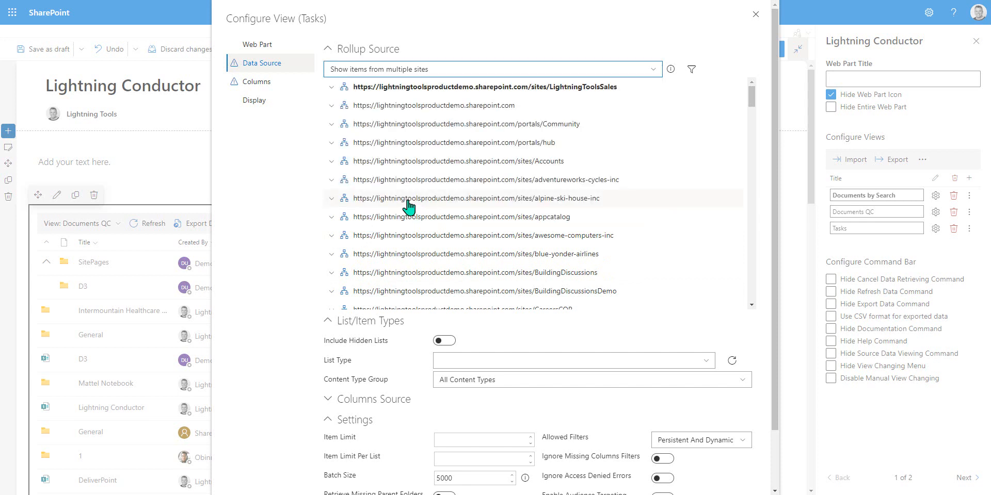
click(331, 88)
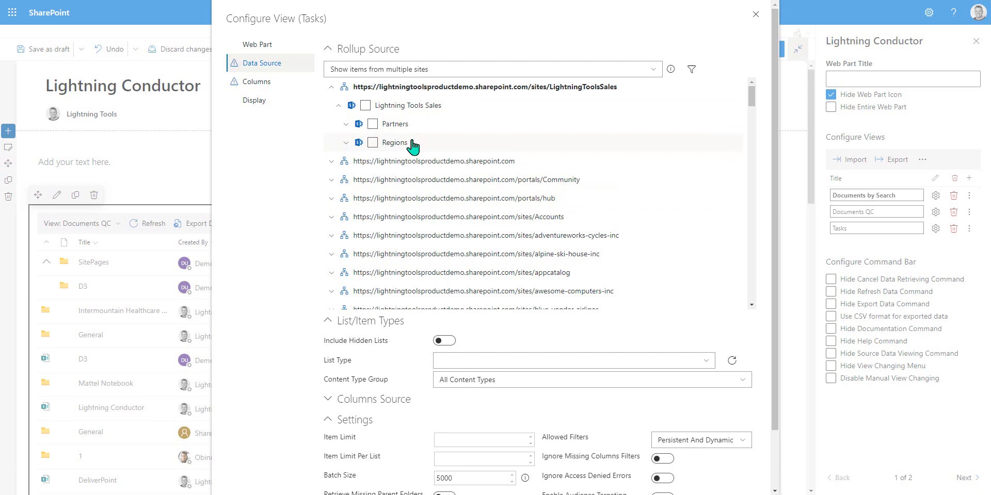
click(420, 124)
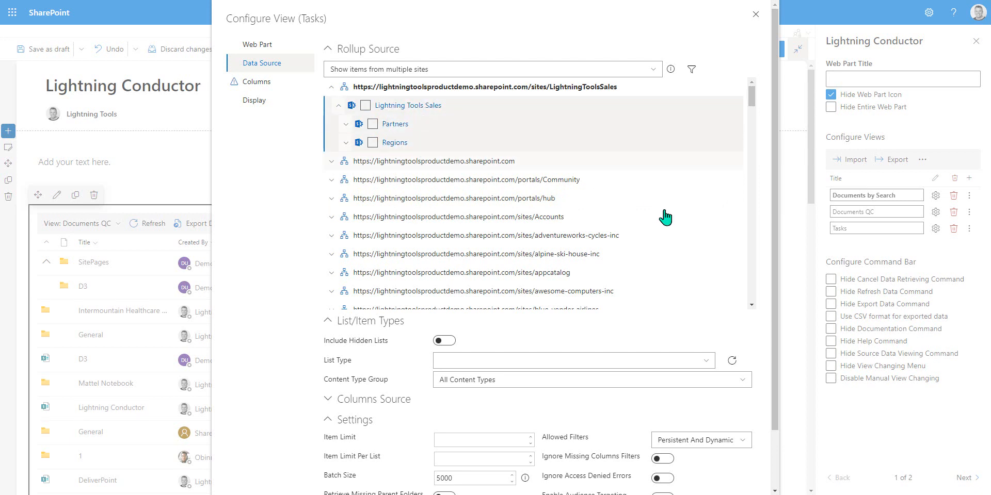
click(422, 140)
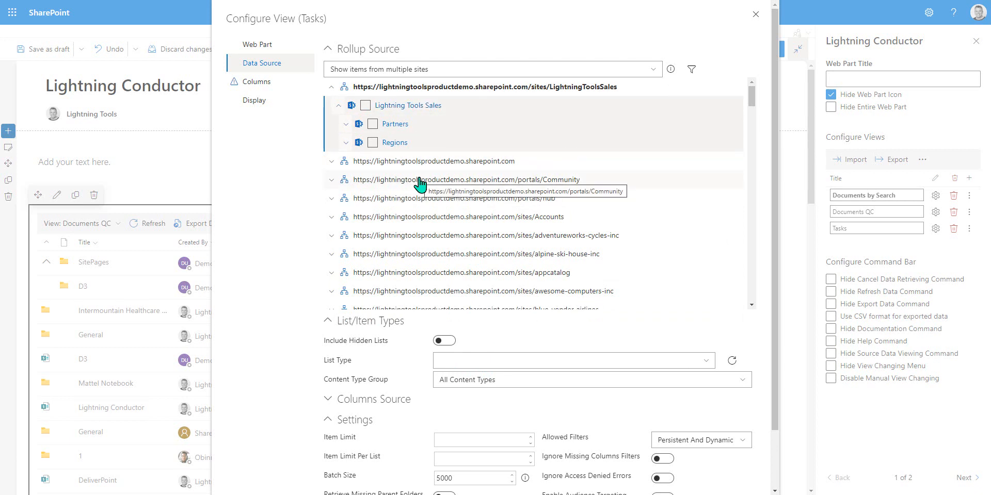
click(372, 142)
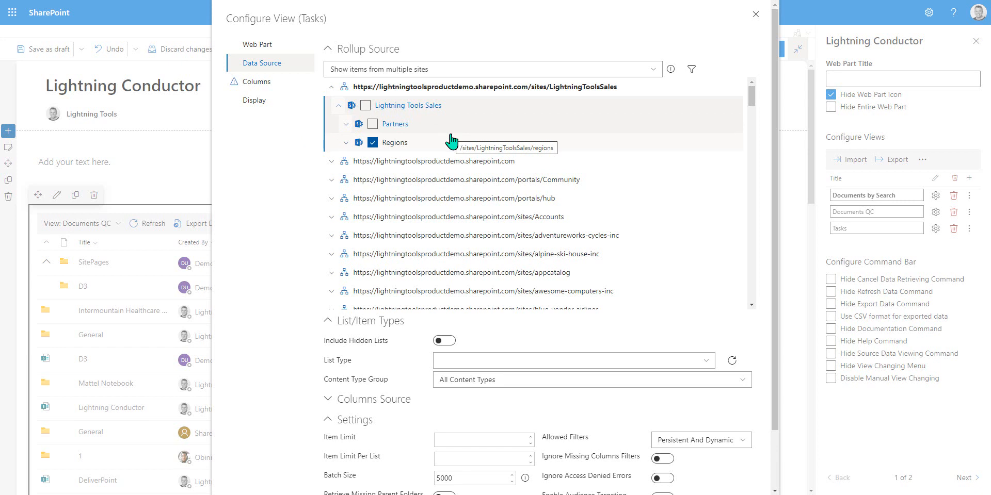
Step: Switch the rollup source to multiple lists and browse the lists under the Partners subsite
click(452, 69)
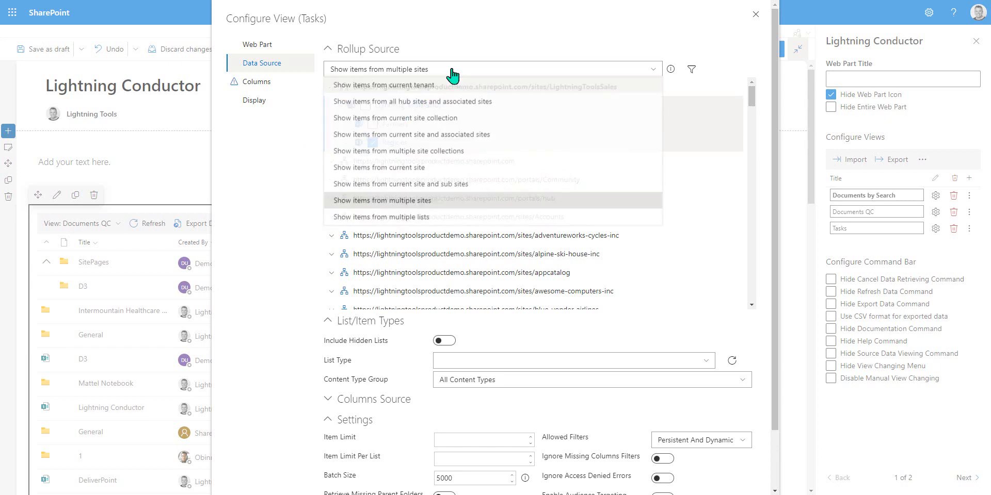
click(433, 218)
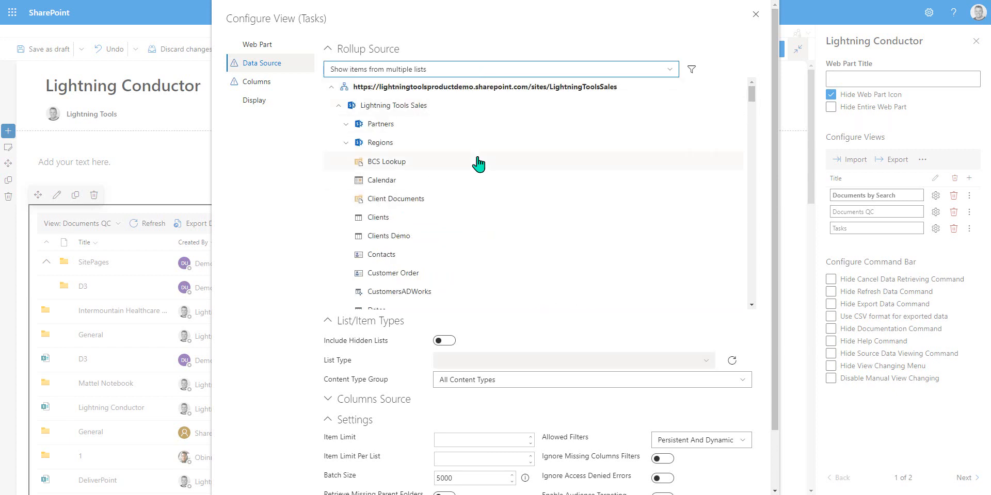
click(345, 125)
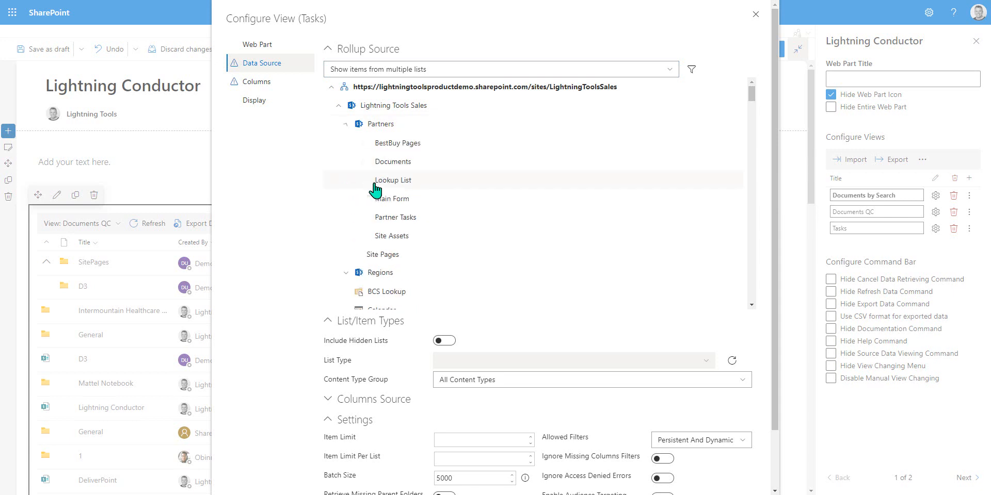
click(345, 125)
scroll(452, 242, down, 5)
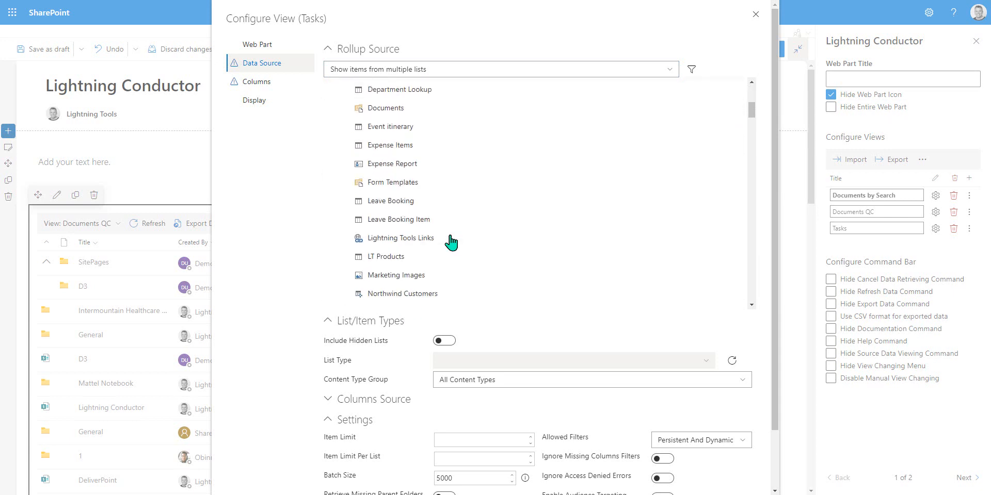
scroll(452, 240, up, 6)
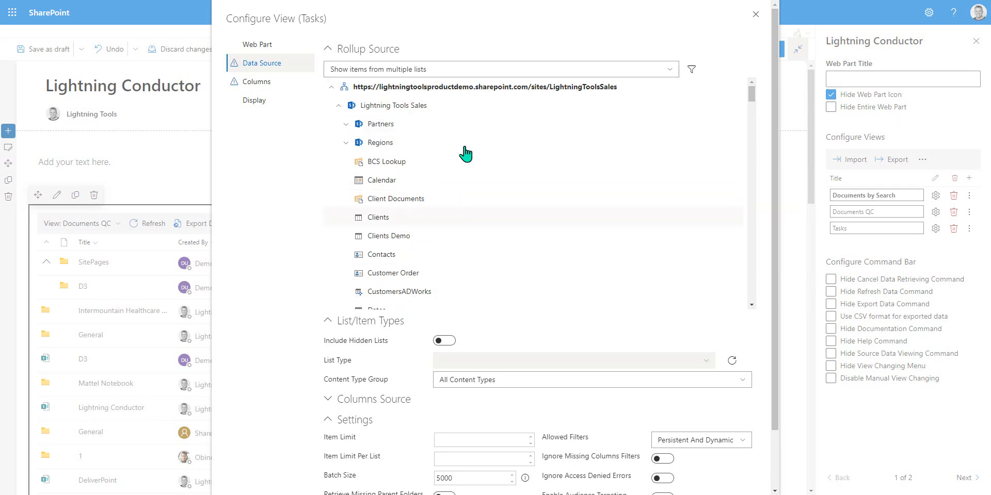
Step: Change the rollup source to multiple site collections and select the LightningToolsSales site collection
click(453, 70)
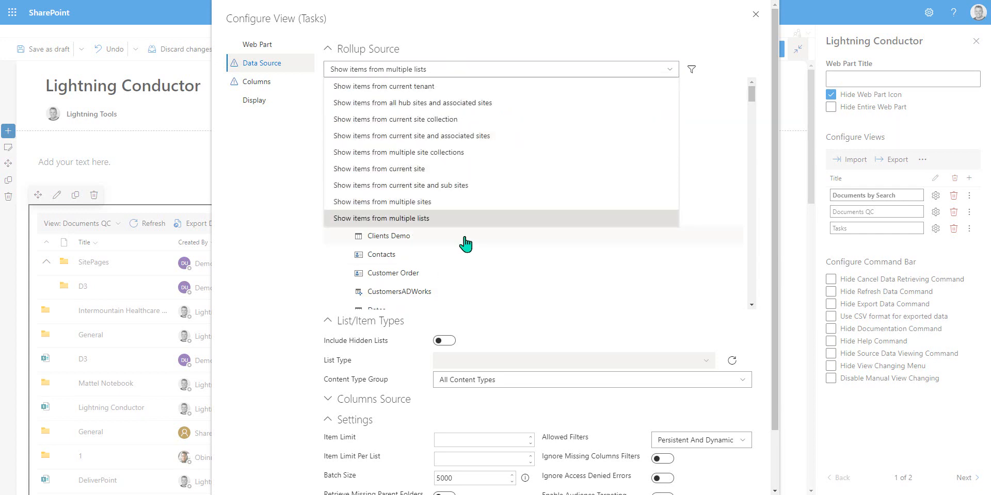
click(405, 155)
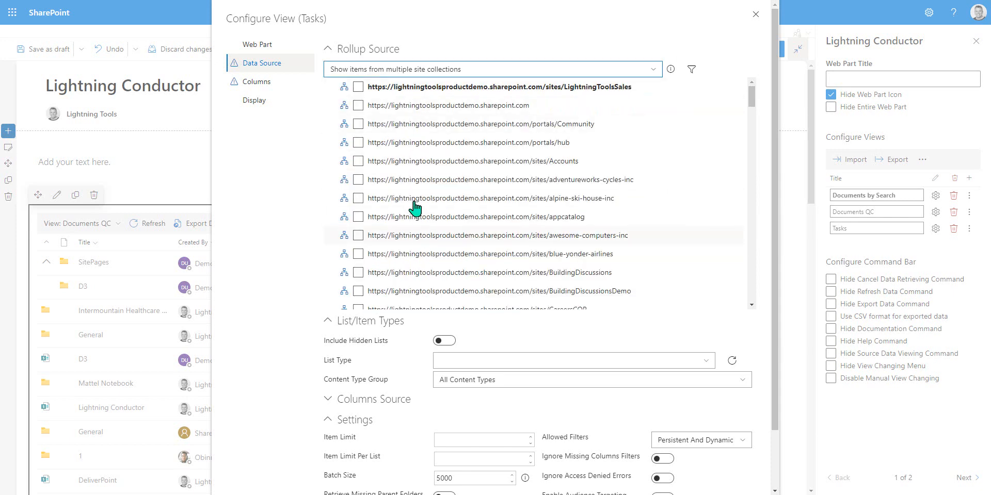
click(360, 84)
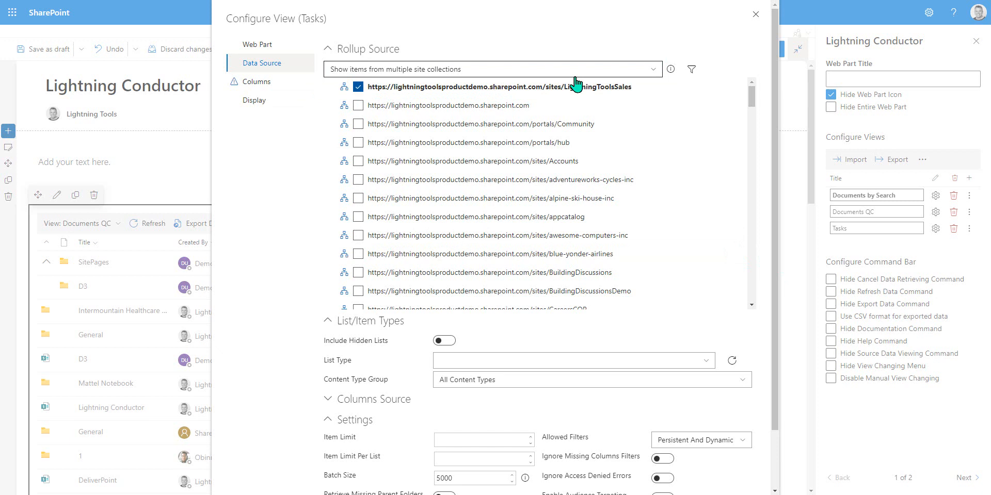
click(358, 87)
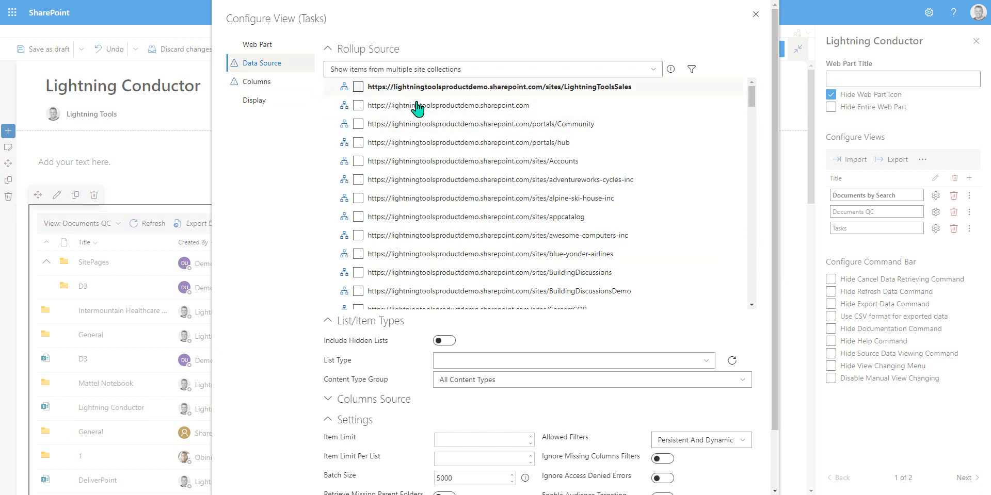
click(416, 91)
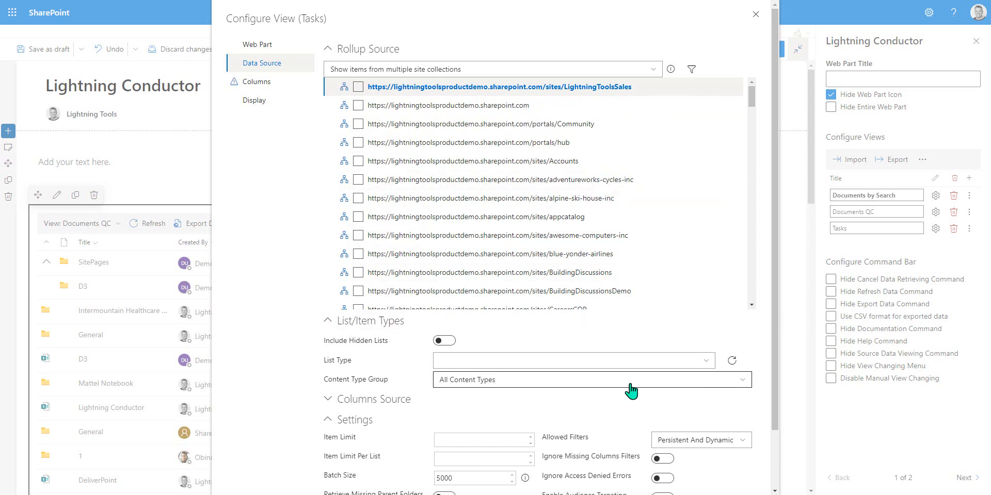
Step: Set the list type filter to Tasks
scroll(626, 382, down, 1)
click(455, 295)
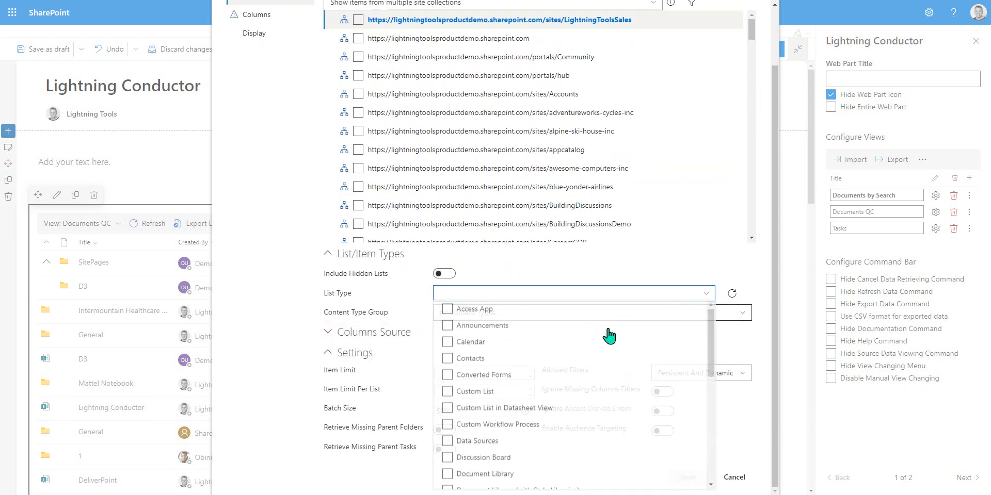
drag(711, 370, 664, 458)
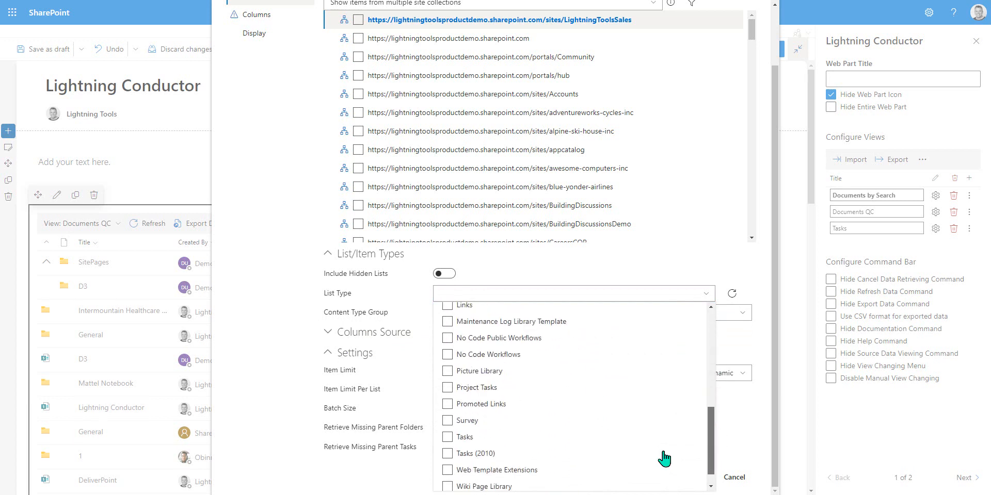
click(447, 437)
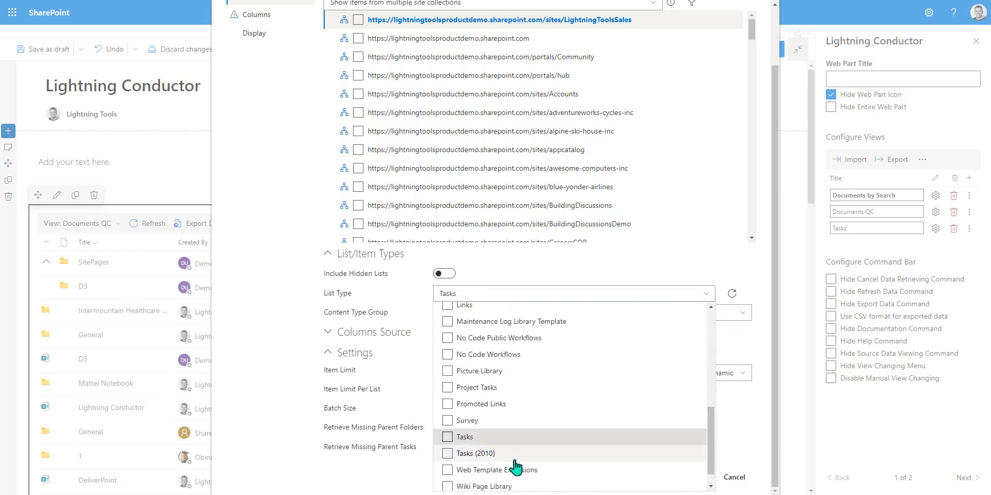
click(539, 302)
Step: Set the content type group to List Content Types and the content type to Task
click(524, 313)
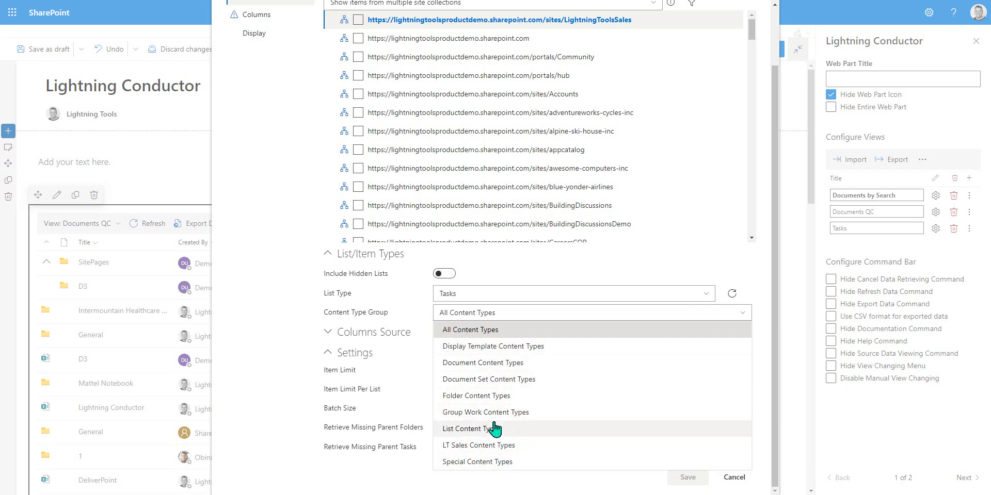
click(516, 429)
click(516, 333)
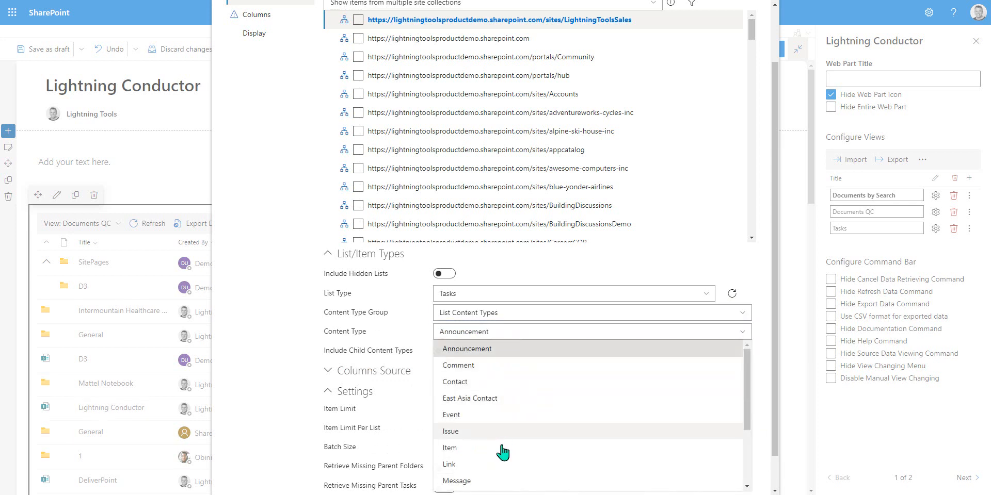
scroll(502, 469, down, 3)
click(482, 469)
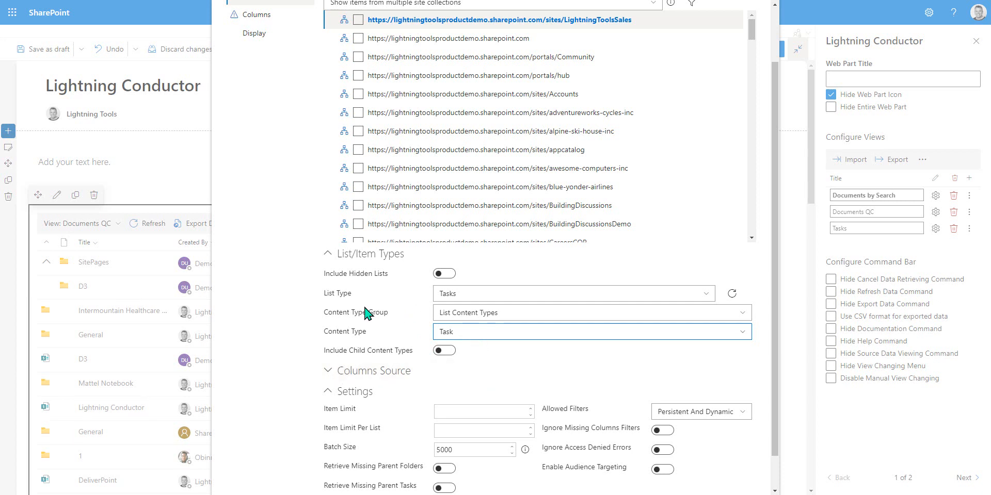
Step: Expand and browse the Columns Source site tree and the Settings fields of the data source
scroll(365, 313, up, 2)
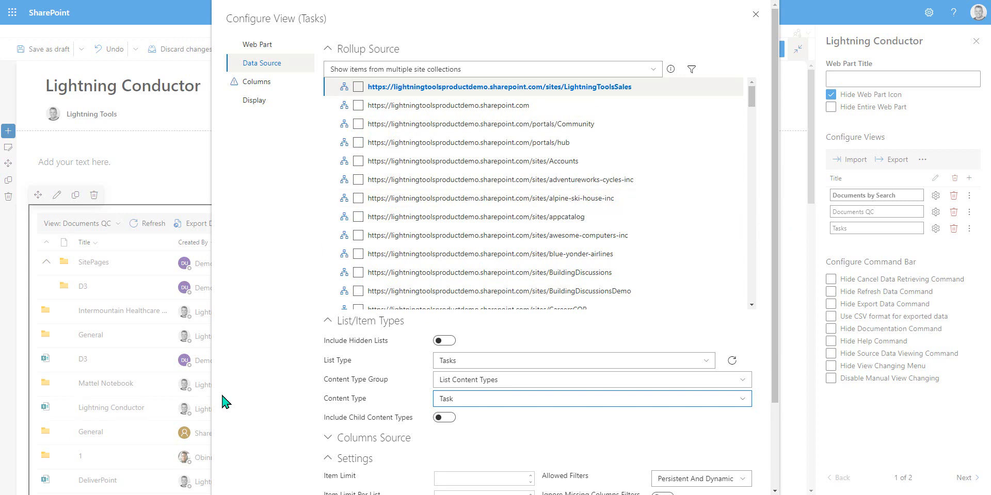
scroll(267, 385, down, 2)
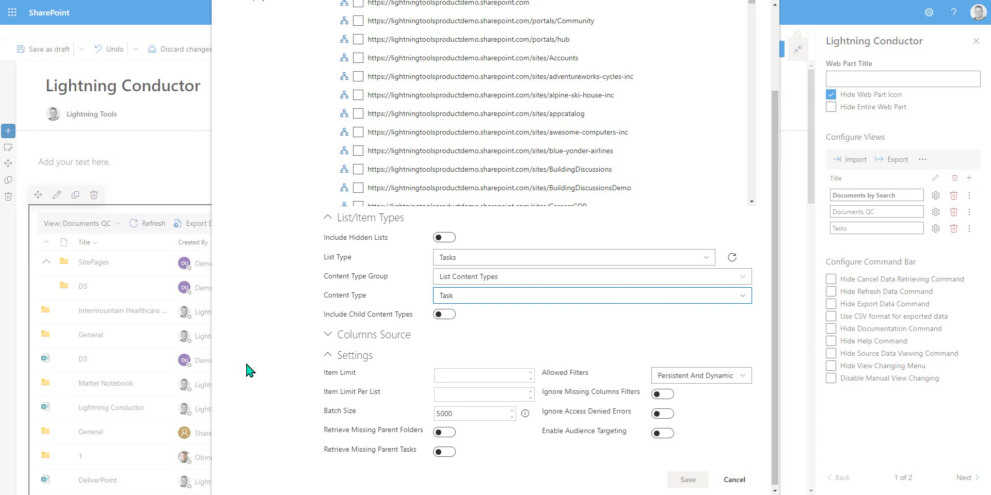
click(328, 335)
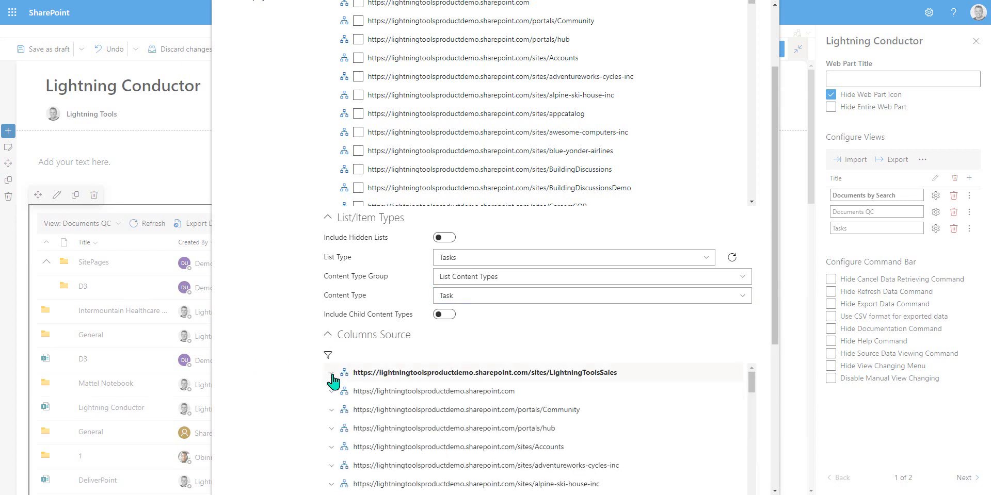
click(331, 374)
click(339, 392)
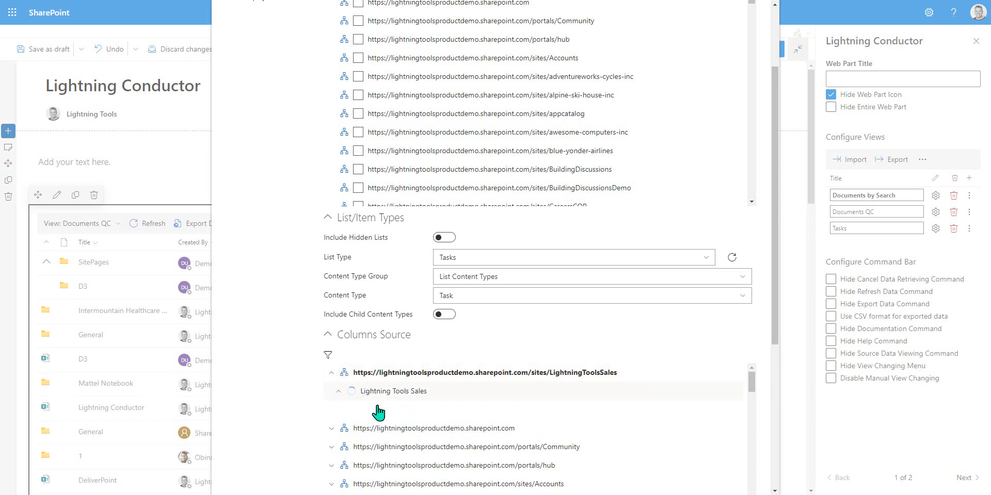
scroll(442, 438, down, 4)
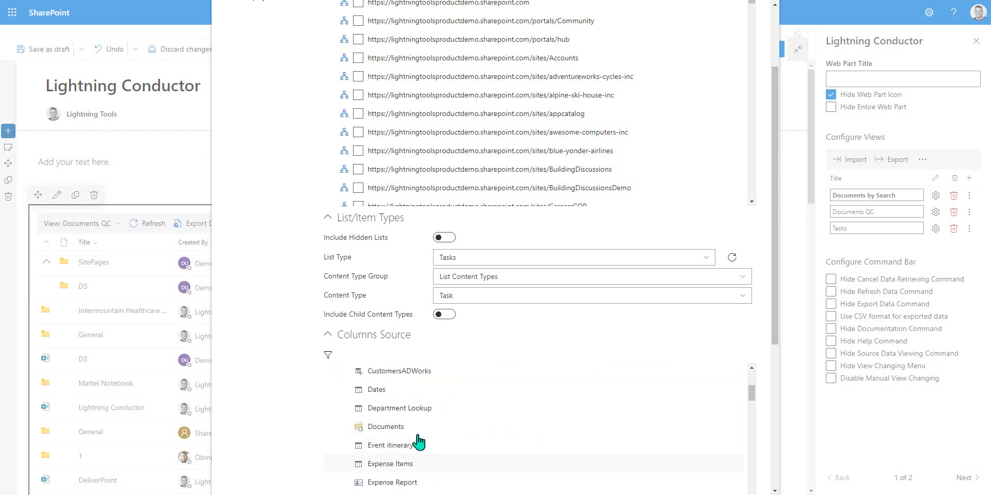
scroll(413, 436, up, 3)
scroll(408, 417, up, 2)
click(331, 374)
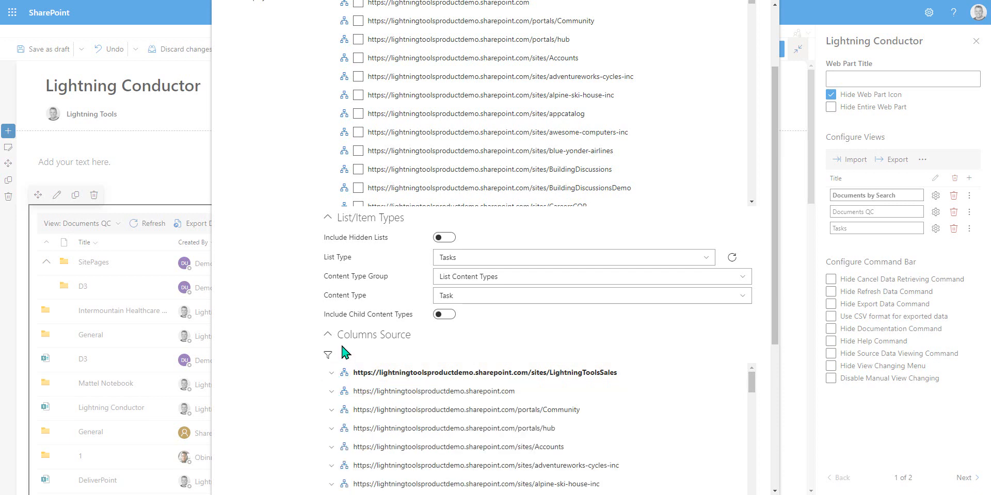
click(330, 335)
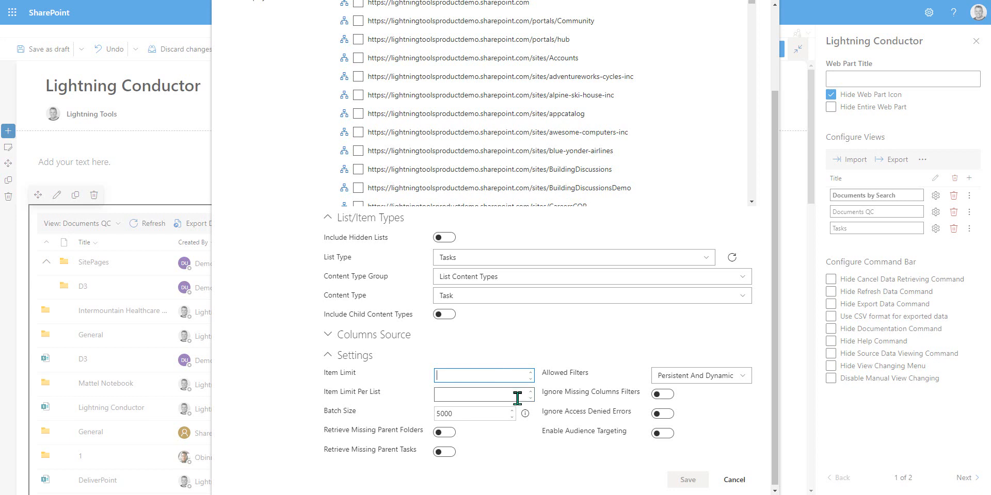
click(516, 397)
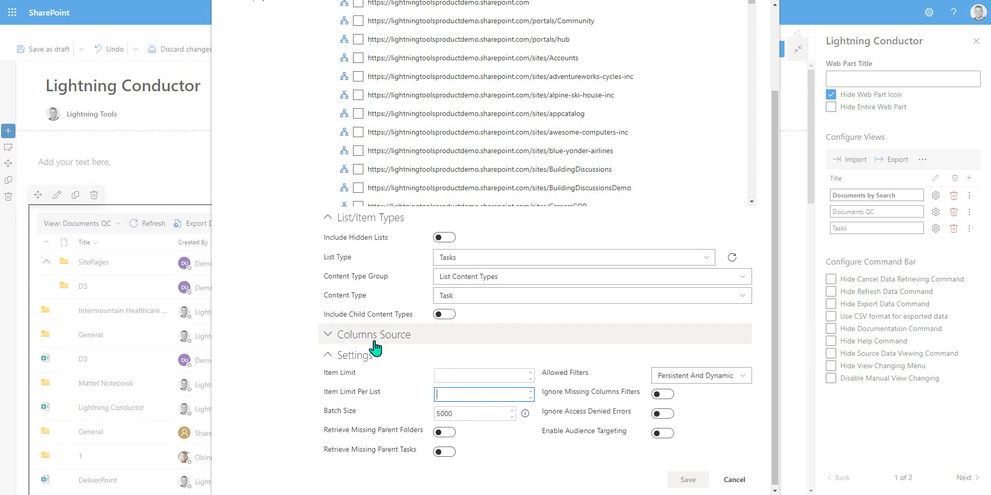
scroll(269, 178, up, 3)
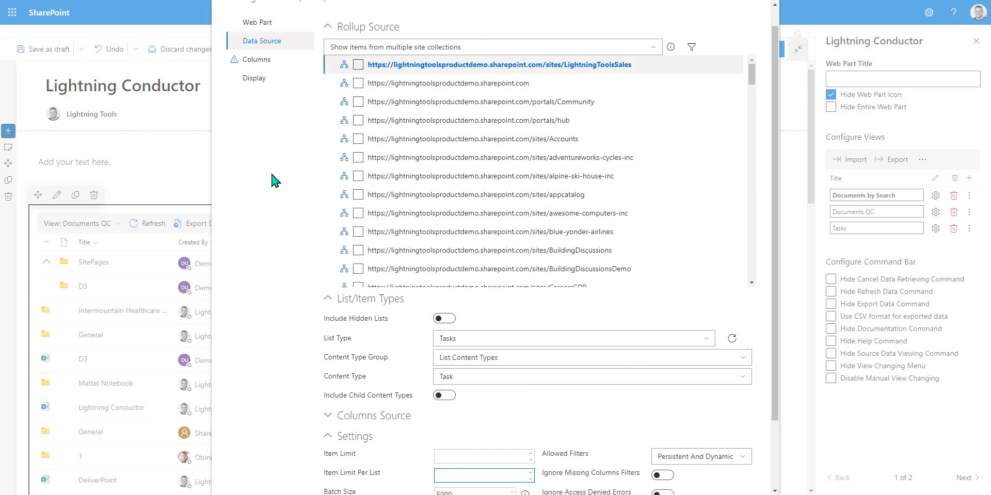
Step: Select the % Complete, Due Date, Created By, Completed, Priority, Task Name and Start Date columns for the Tasks view
click(261, 85)
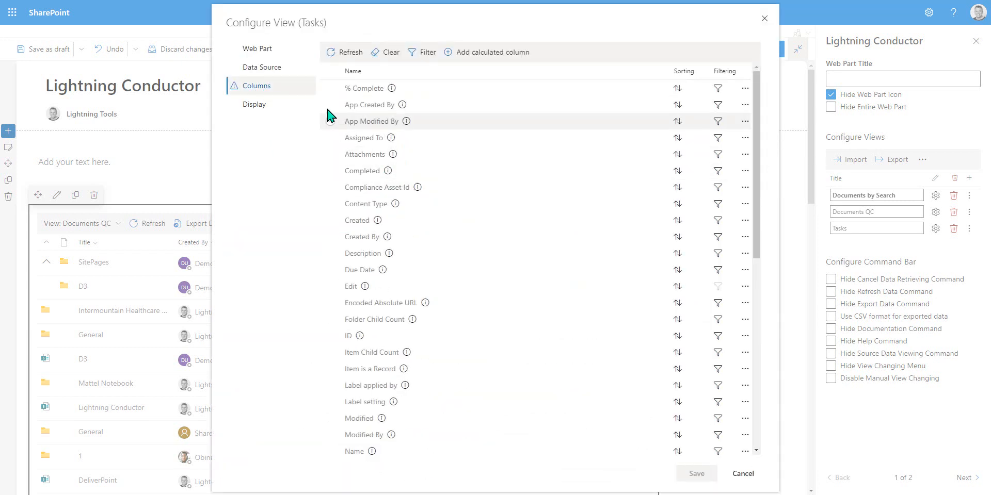
click(330, 88)
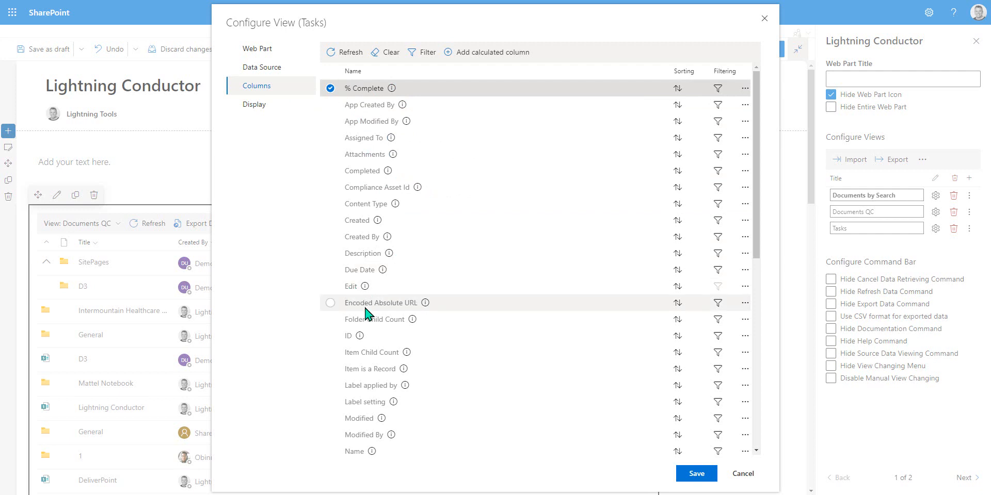
click(363, 270)
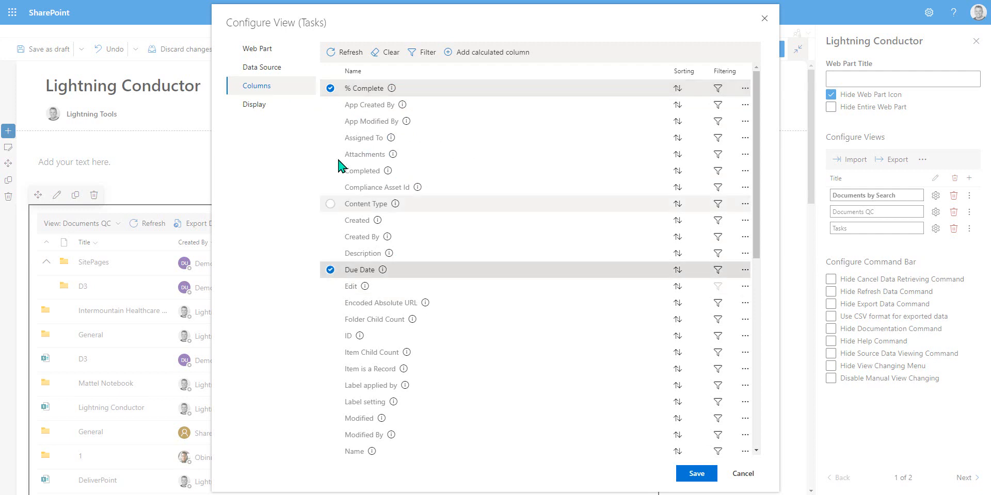
click(330, 237)
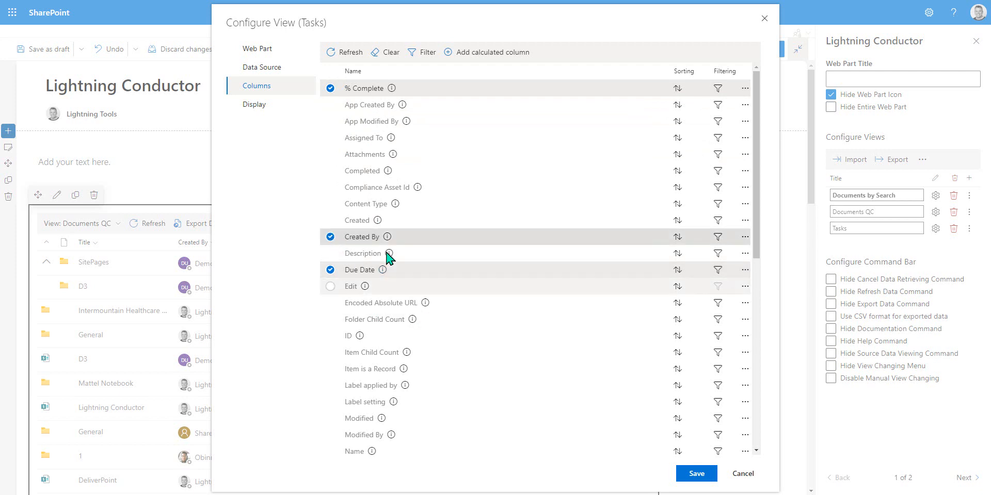
click(330, 171)
scroll(516, 303, down, 7)
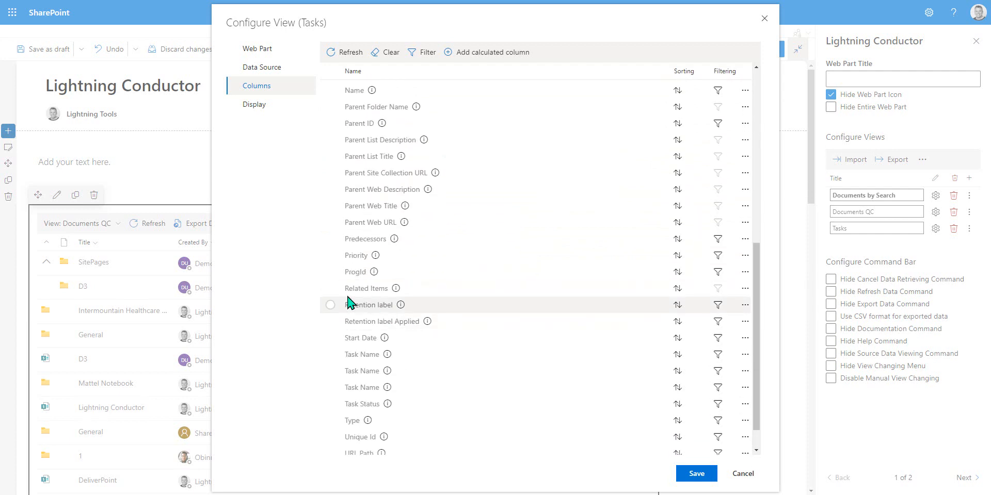
click(330, 255)
click(330, 355)
click(340, 341)
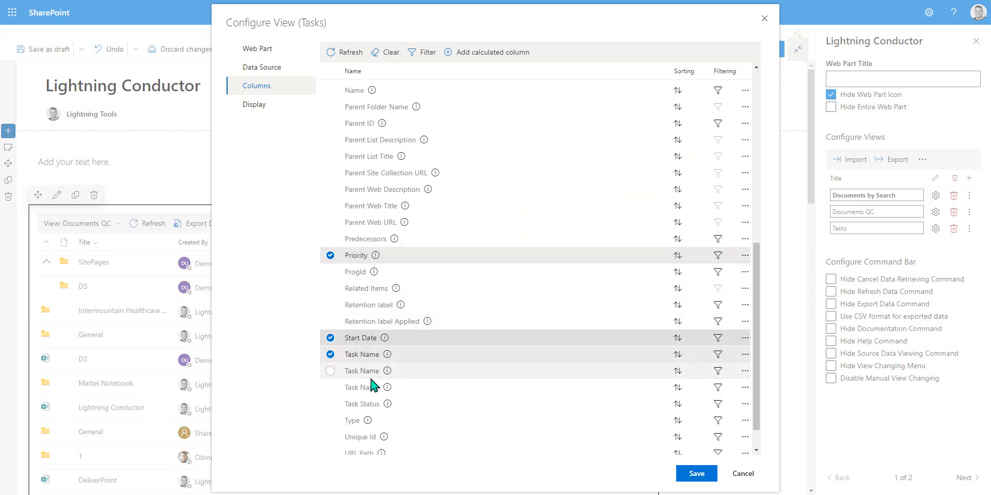
Step: Reorder the selected columns so Task Name comes first, followed by % Complete, Completed, Created By and Due Date
drag(359, 355, 384, 125)
scroll(457, 181, up, 7)
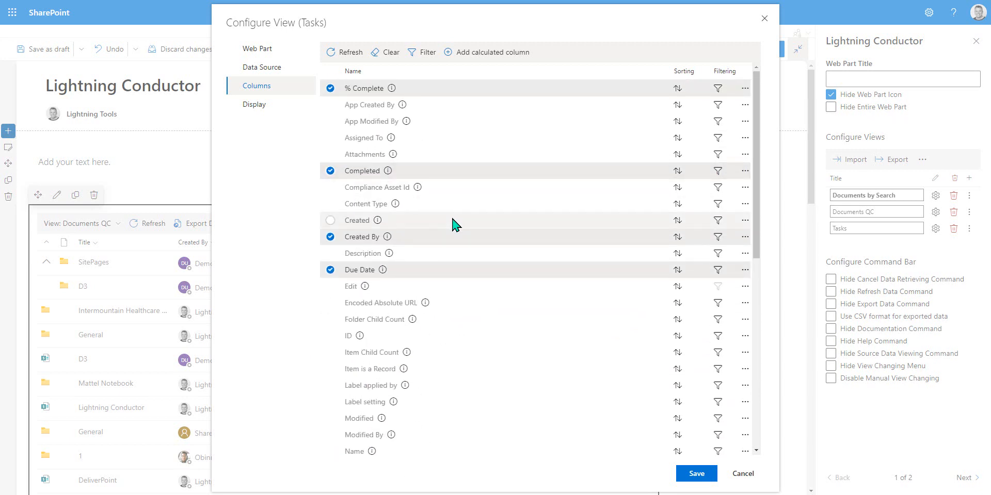
scroll(453, 224, down, 4)
drag(432, 278, 421, 118)
scroll(471, 161, up, 4)
drag(452, 319, 446, 134)
drag(443, 96, 443, 164)
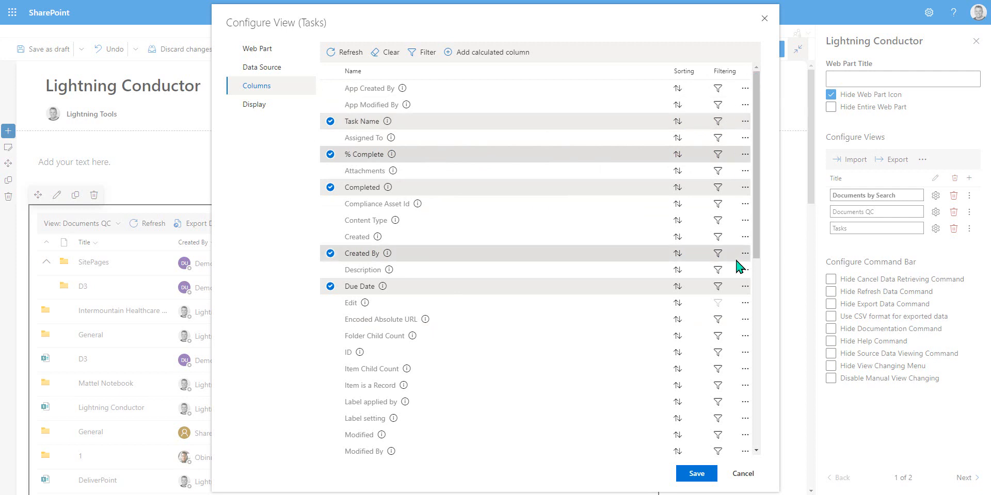
Step: Set the display format of Start Date and Due Date to Short Date
click(253, 107)
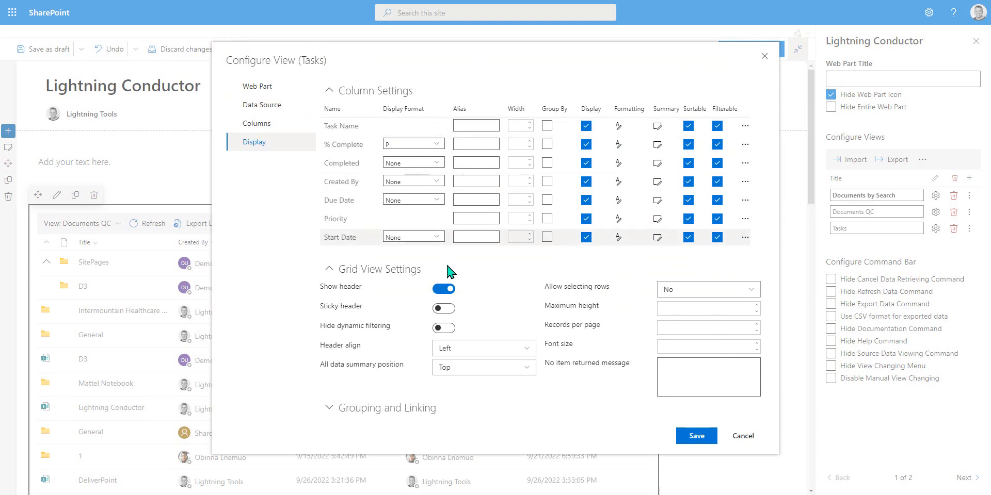
click(432, 237)
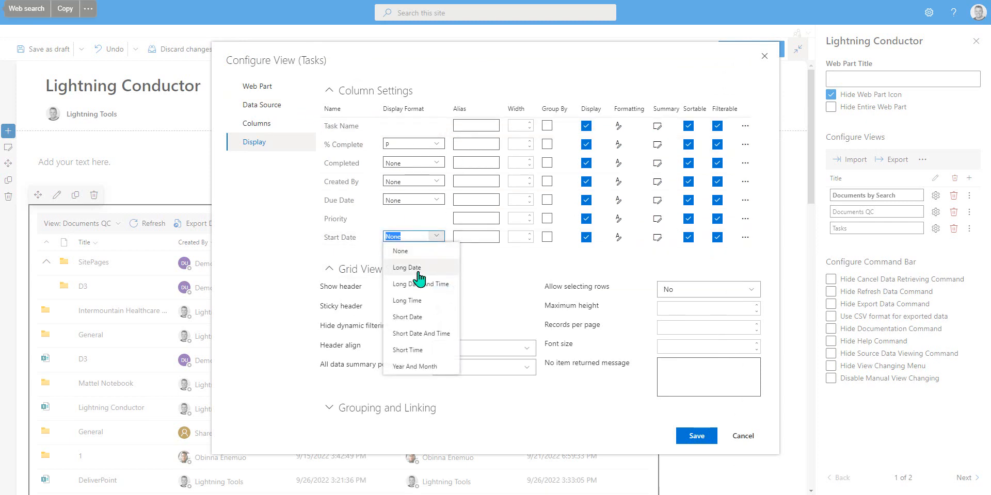
click(431, 317)
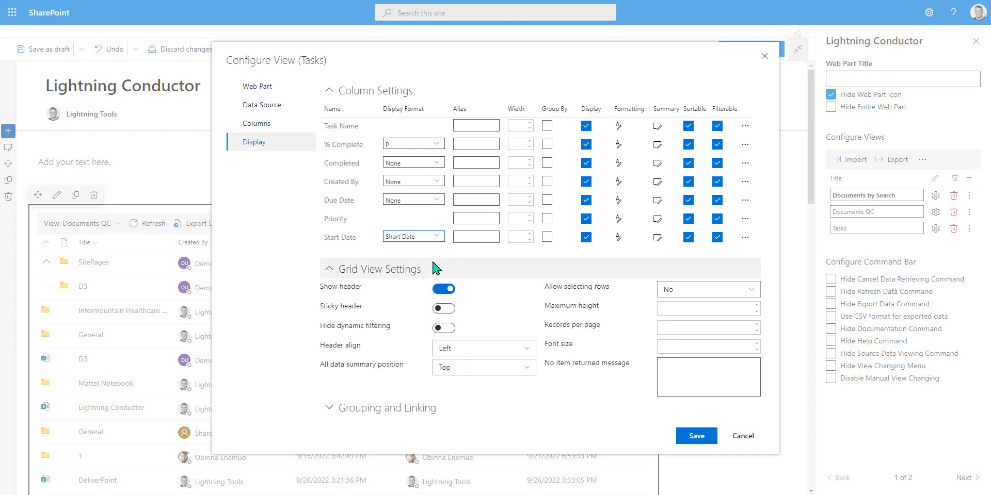
click(436, 201)
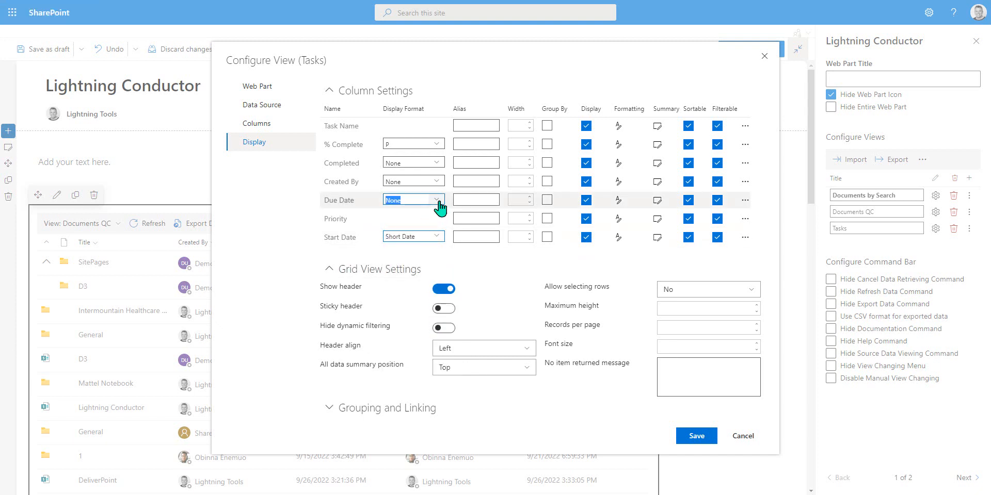
click(424, 280)
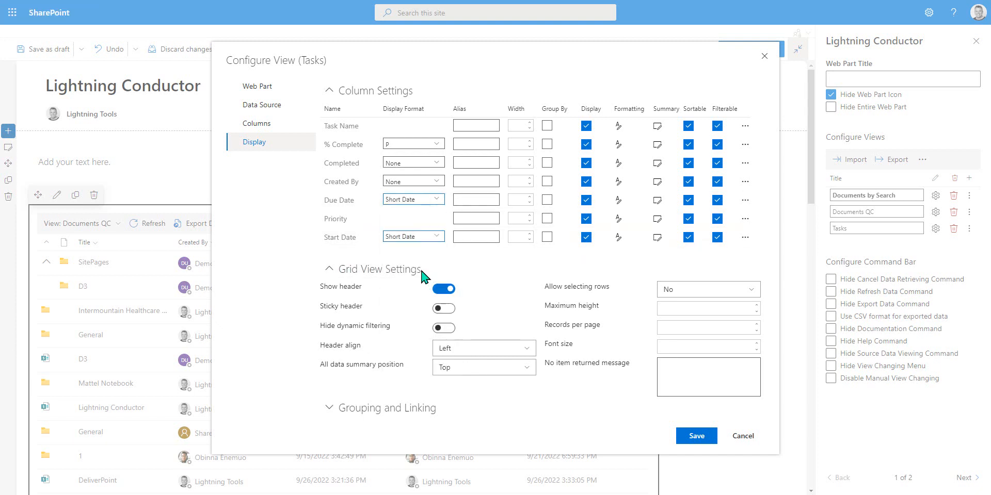
Step: Set display formats to Avatar for Created By, Yes/No for Completed and Percent for % Complete
click(437, 182)
click(419, 228)
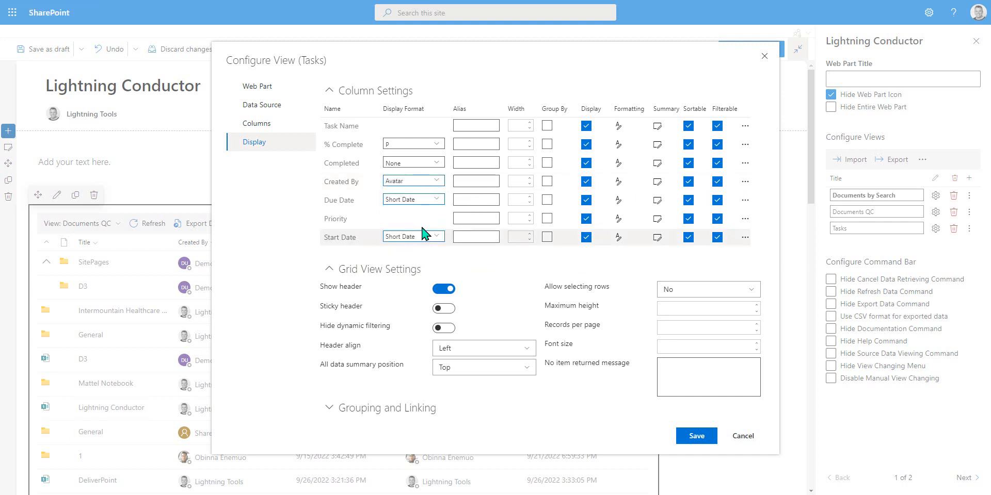
click(435, 165)
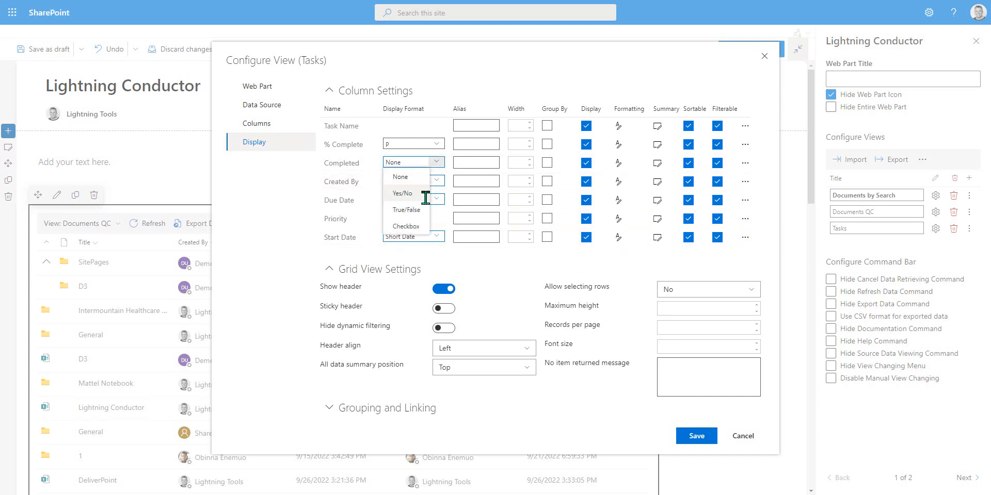
click(424, 198)
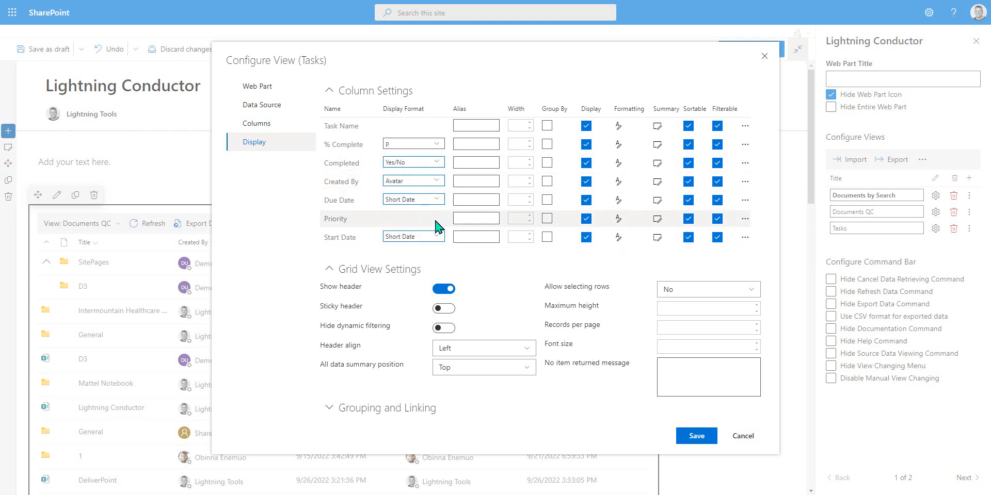
click(436, 145)
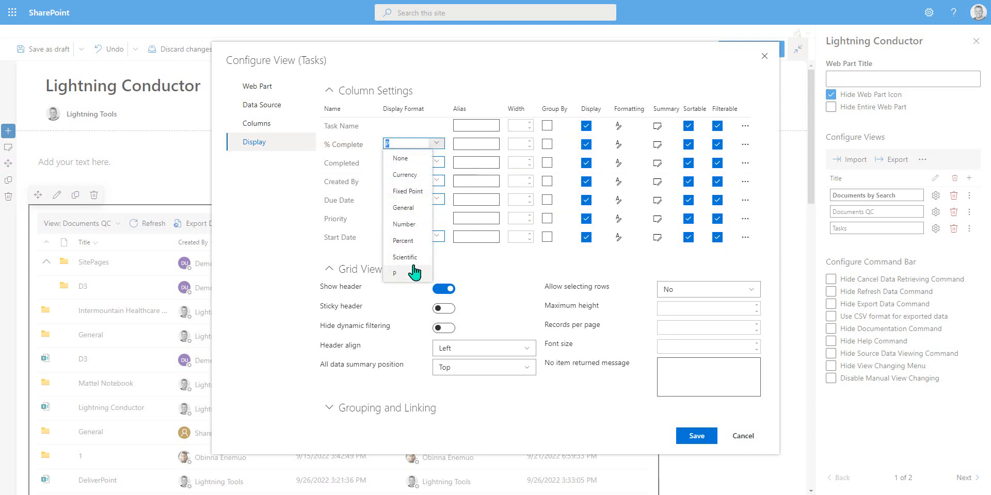
click(407, 241)
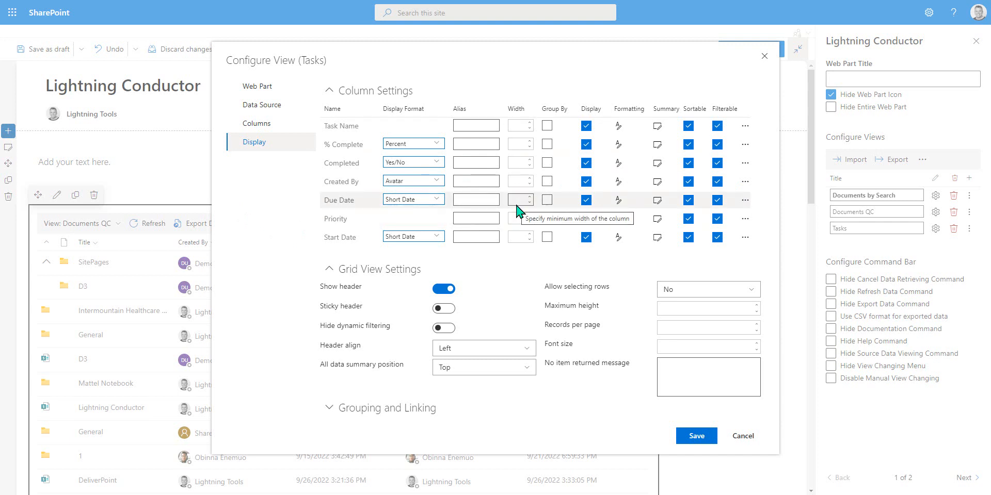
Step: Set the grid to 25 records per page and make Task Name the linked column
click(669, 328)
text(25)
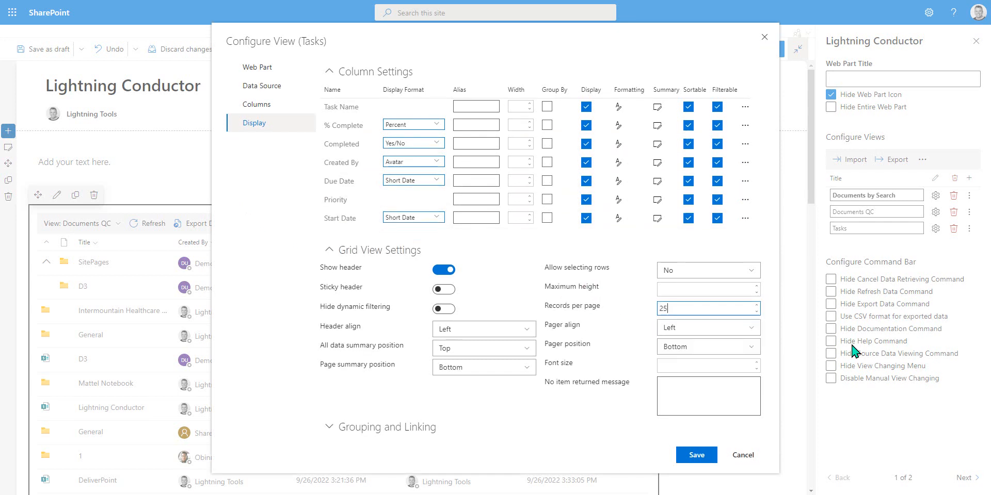
click(330, 428)
click(484, 369)
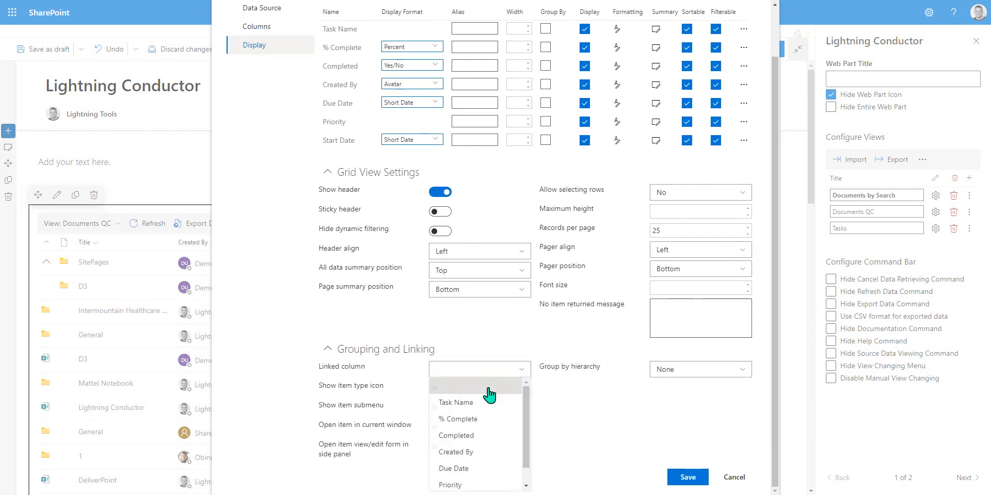
click(478, 405)
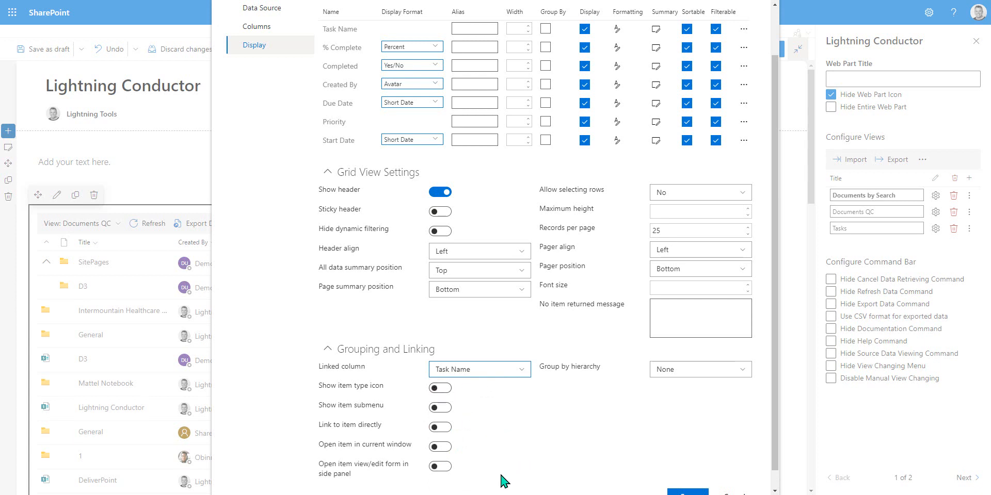
Step: Enable opening the item view/edit form in a side panel and save the Tasks view
click(440, 466)
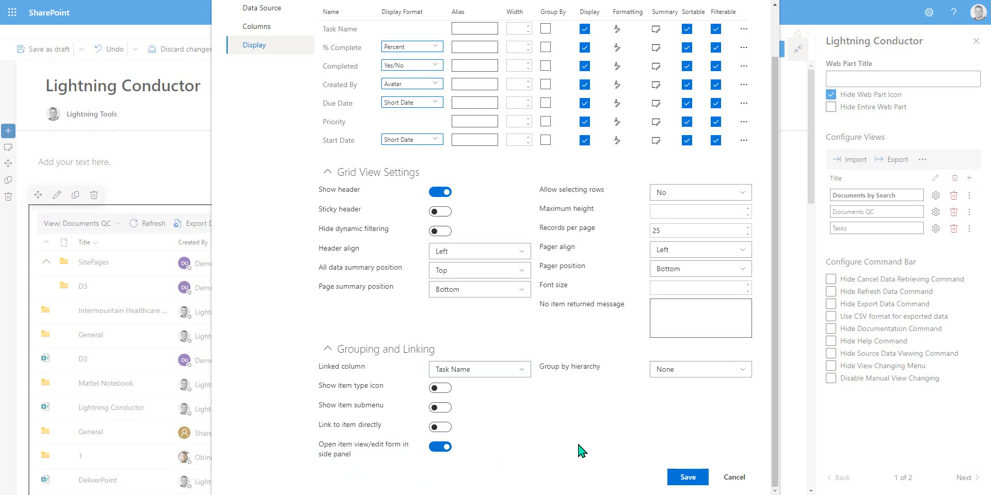
click(688, 476)
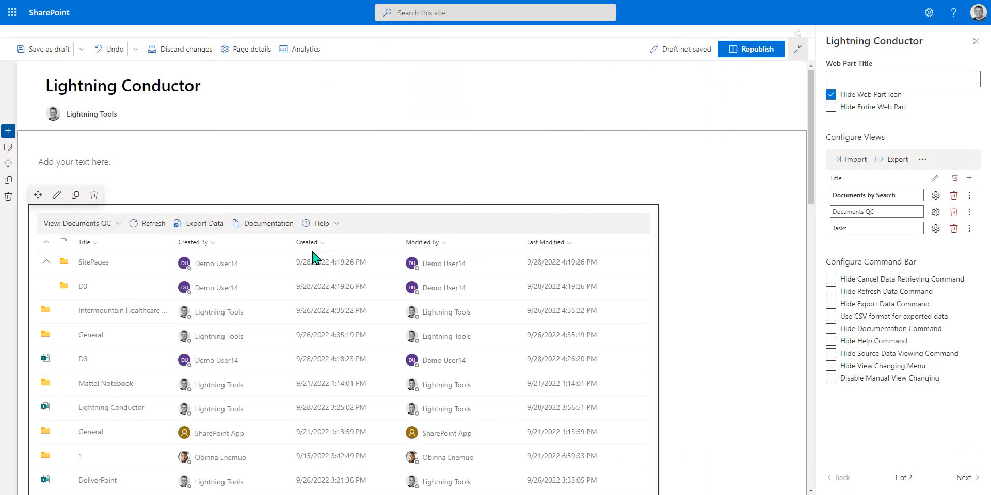
Step: Switch the web part's displayed view to Tasks
click(113, 226)
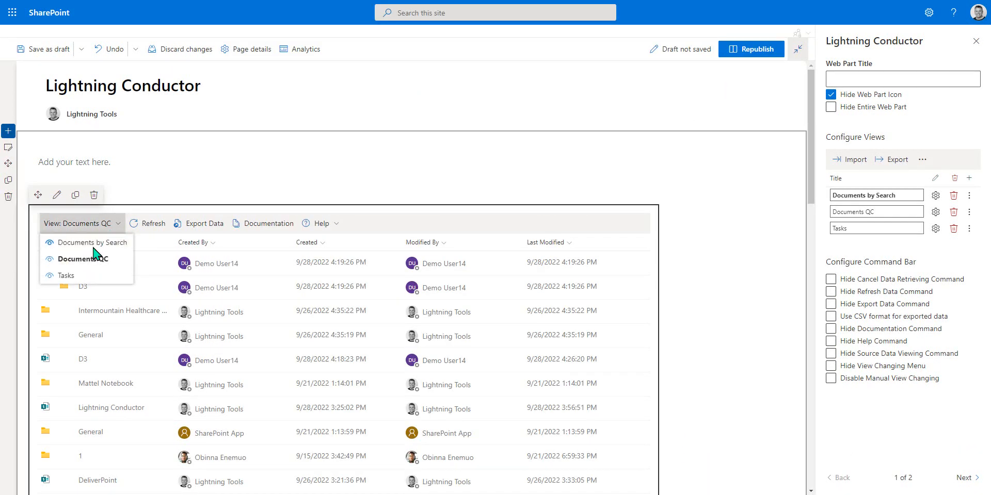
click(73, 278)
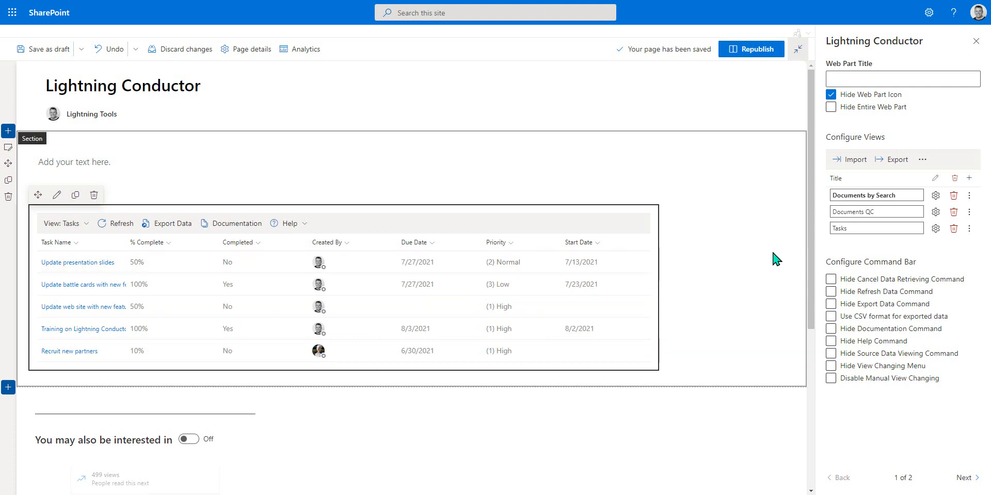
Step: Add a new view to the web part and name it Planner
click(970, 178)
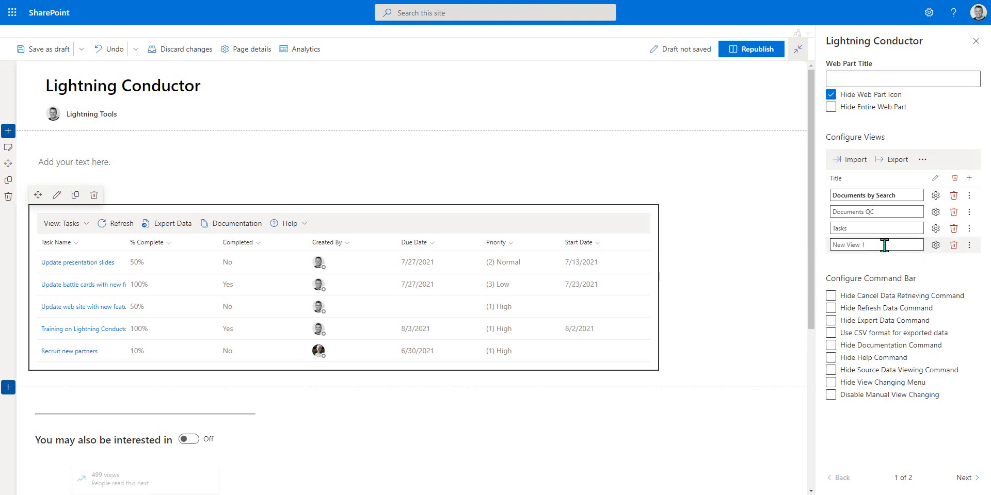
key(ctrl+a)
text(P)
Step: Open the Planner view's quick configuration, choose Planner Plans as the data, and switch to Advanced Mode
click(935, 246)
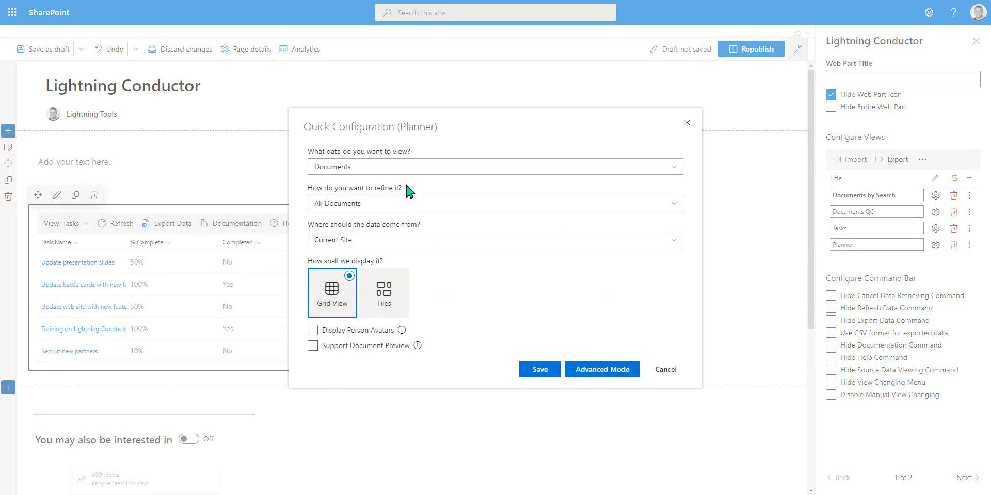
click(393, 170)
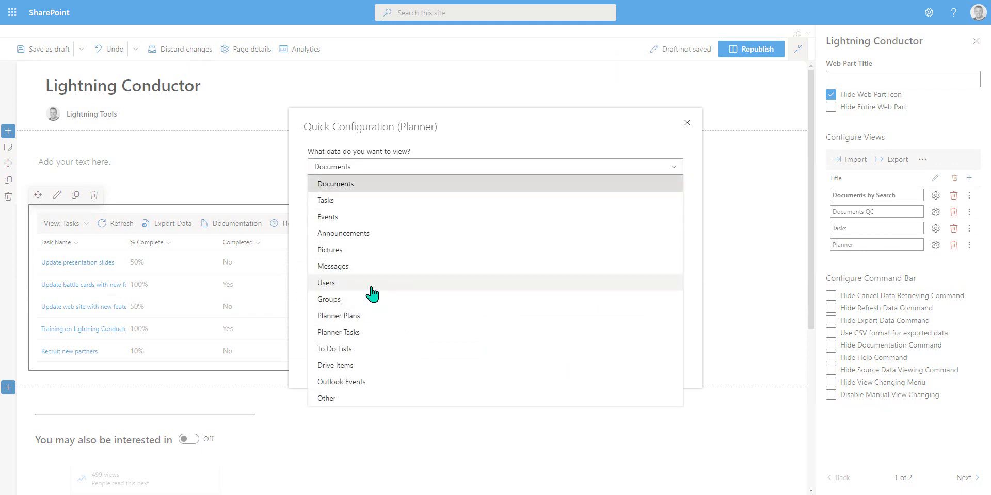
click(297, 320)
click(607, 370)
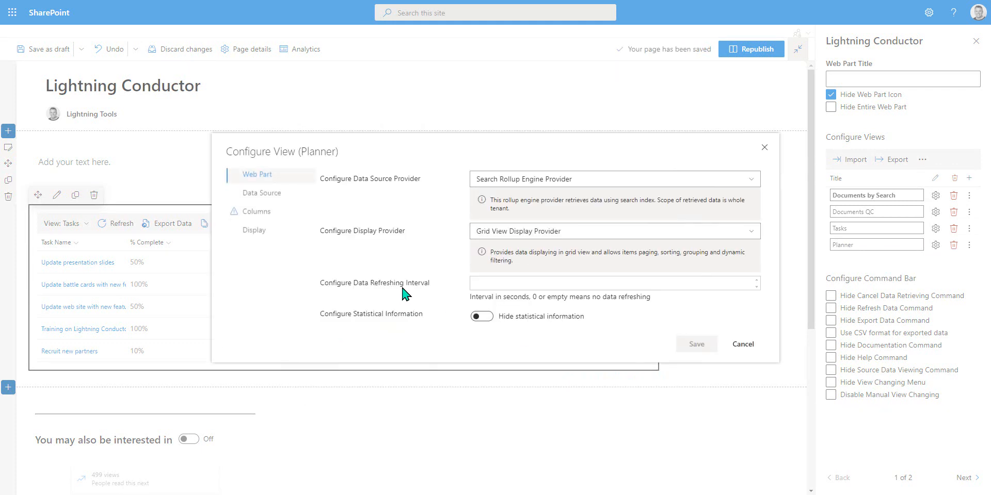
Step: Set the data source provider to Graph Rollup Engine Provider and the display provider to JSON Display Provider
click(511, 180)
click(510, 229)
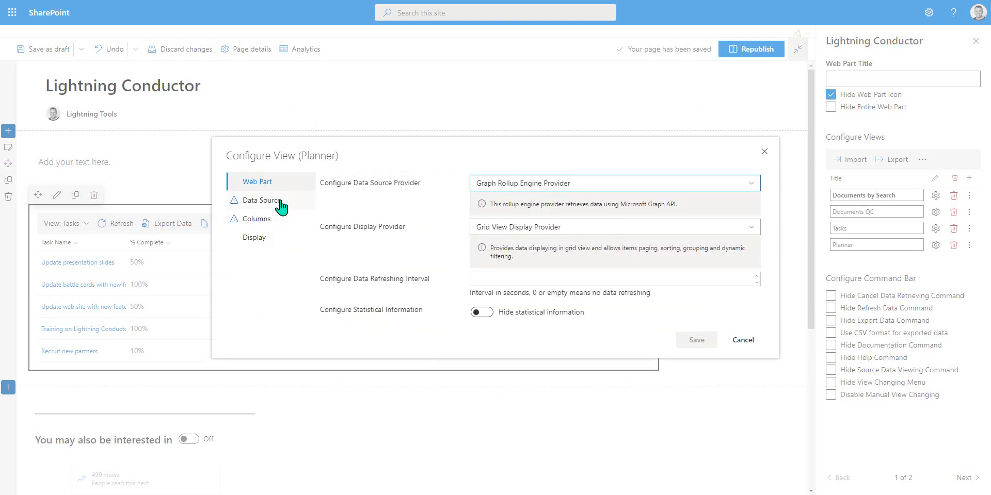
click(527, 230)
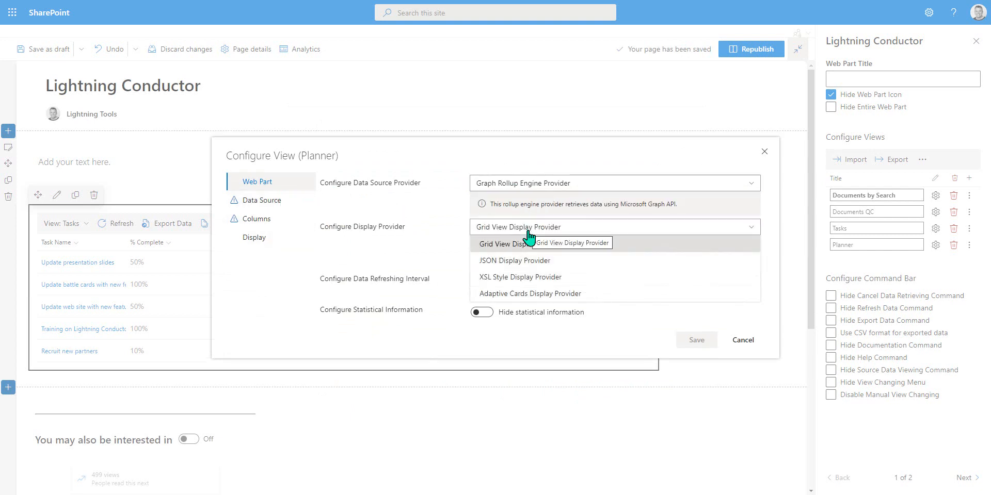
click(509, 262)
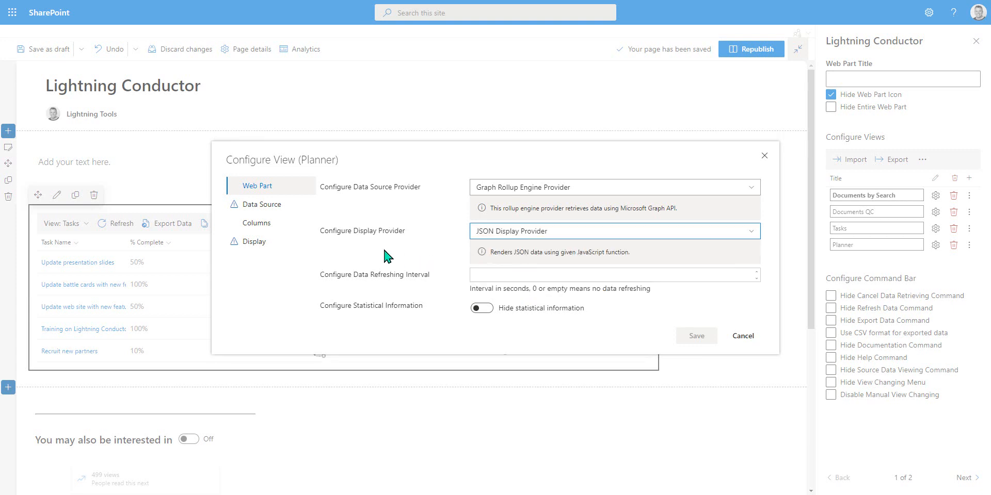
Step: Set the data source entity type to Planner Plan and open a new Graph query
click(262, 205)
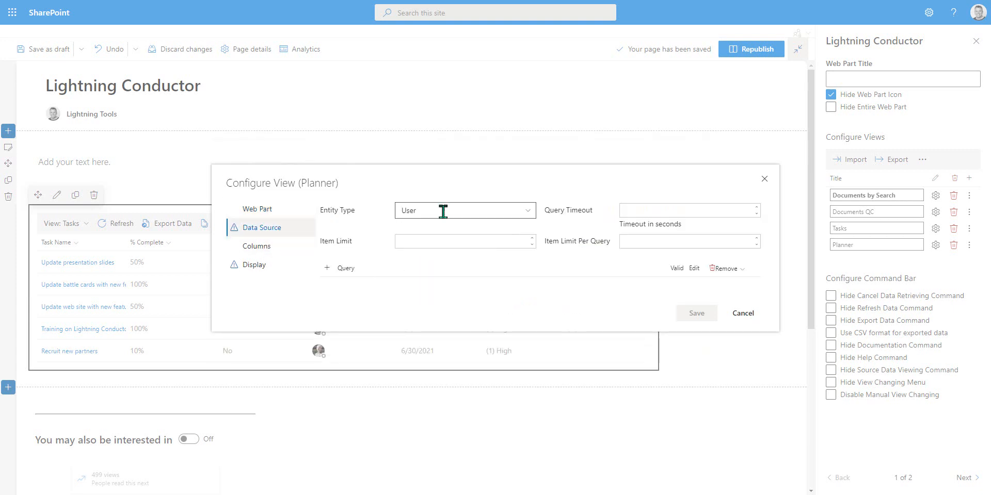
click(526, 212)
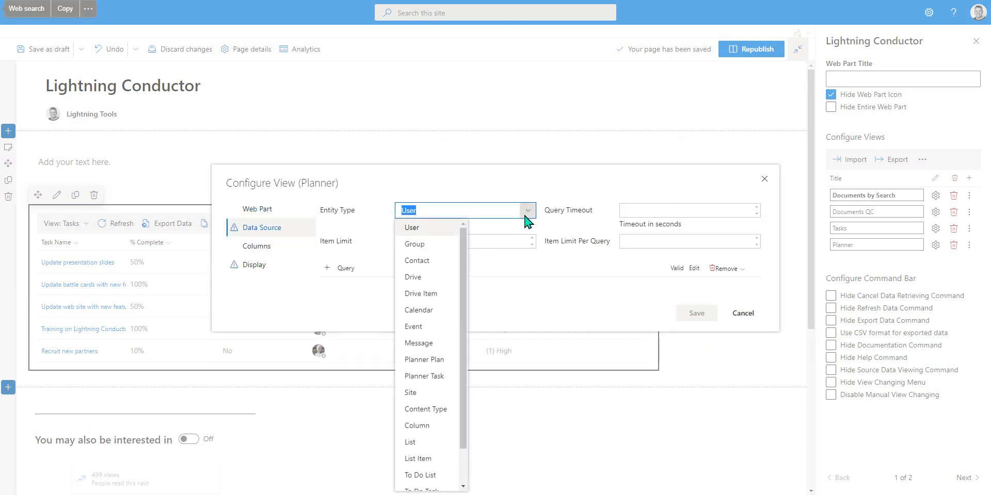
click(436, 360)
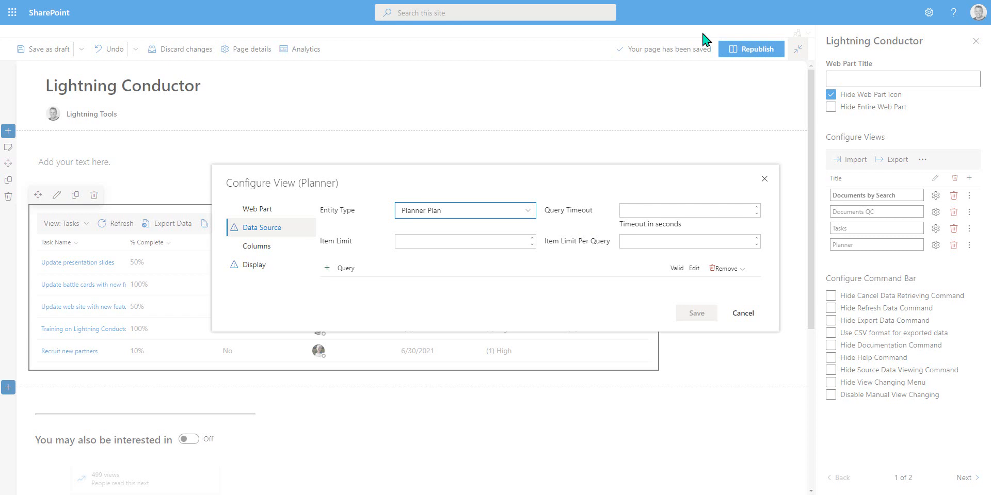
click(336, 269)
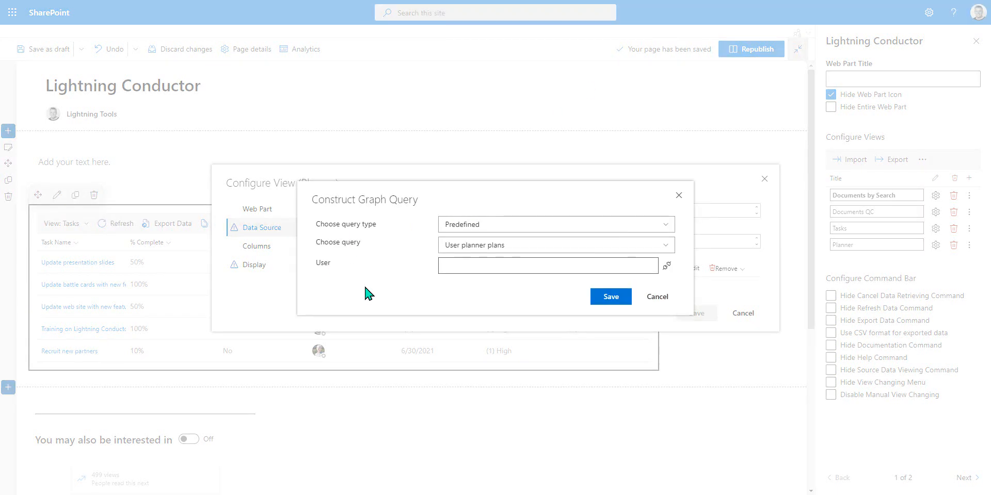
Step: Add the predefined User planner plans Graph query to the Planner view's data source
click(665, 247)
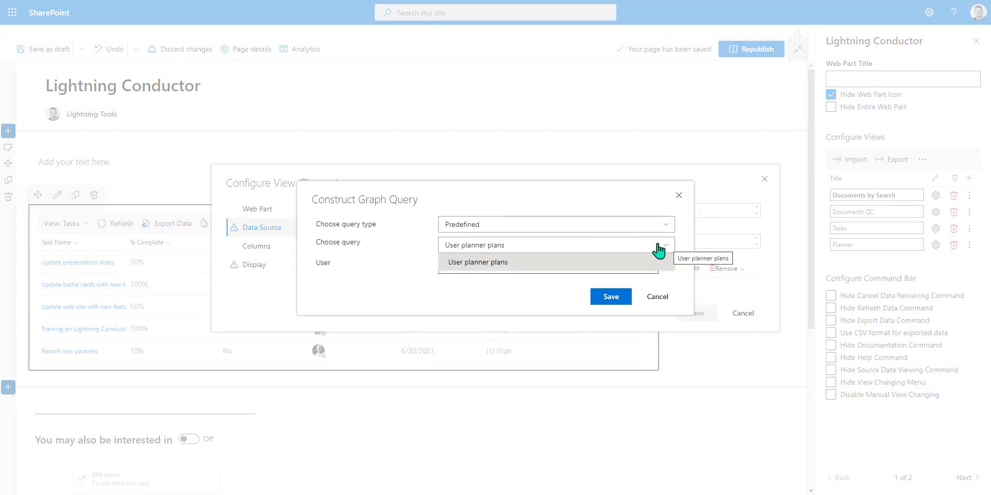
click(534, 263)
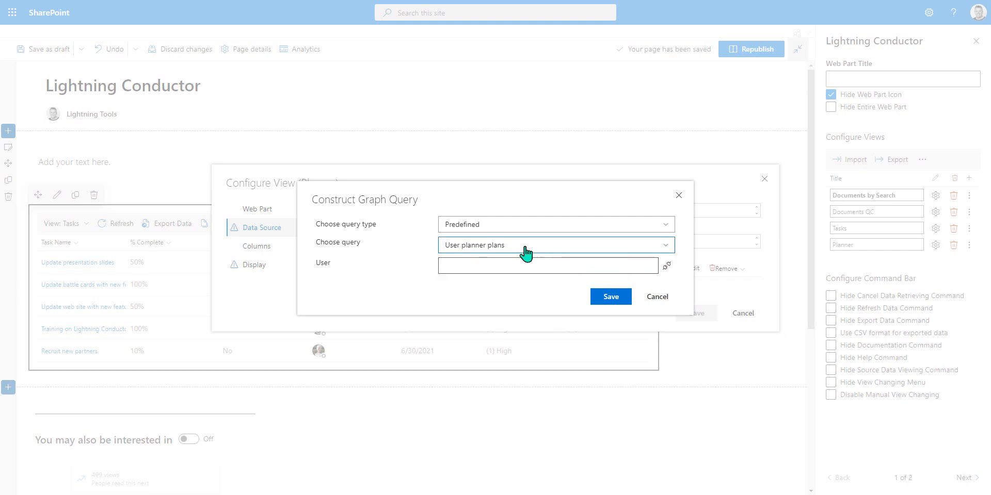
click(613, 300)
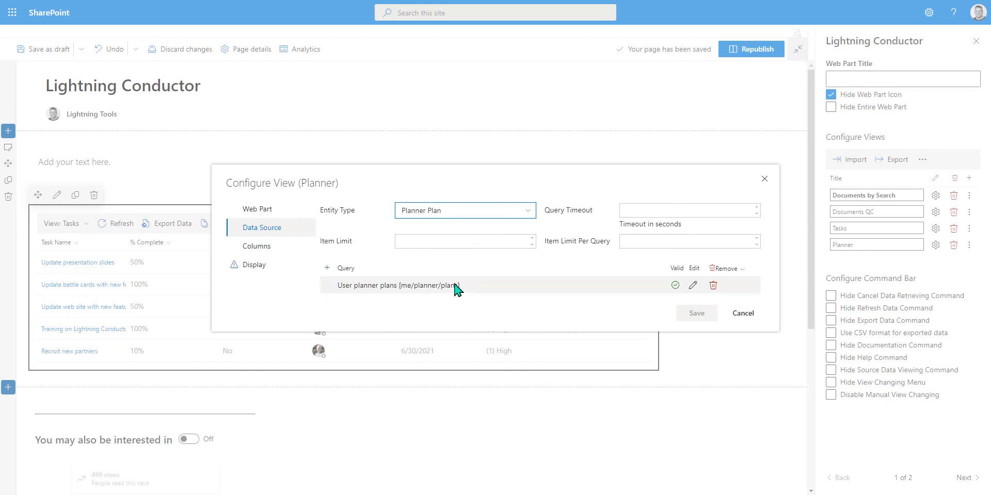
click(693, 286)
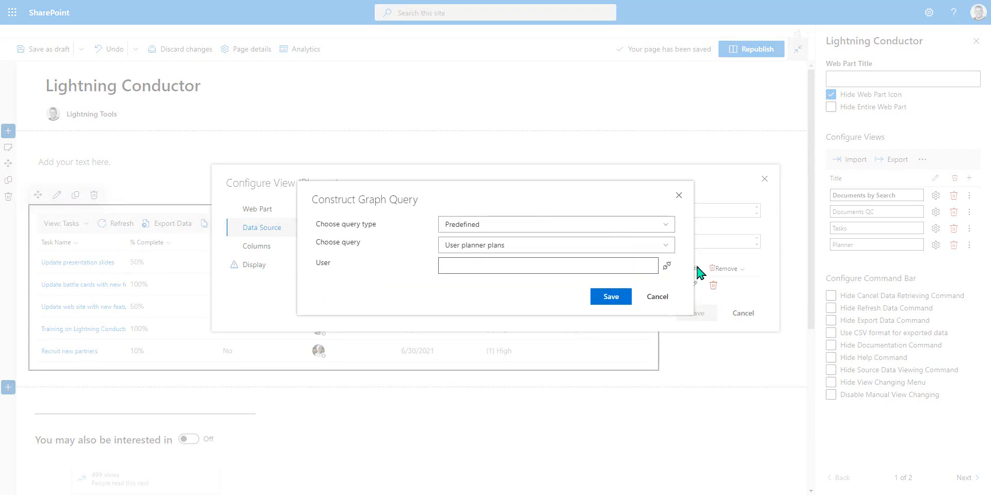
click(654, 297)
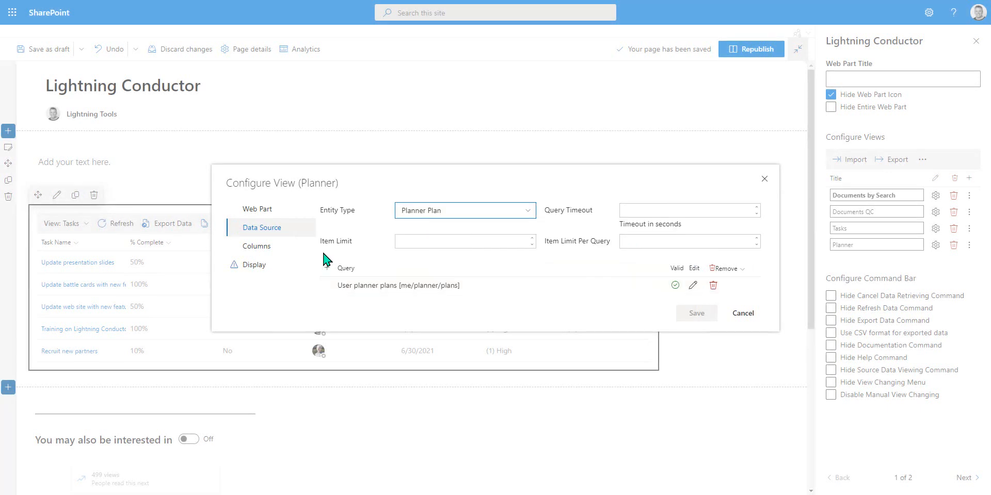
Step: Set the Planner view's display JavaScript file to LightningToolsPlannerTasks.js, save the view, and switch the web part to Planner
click(254, 248)
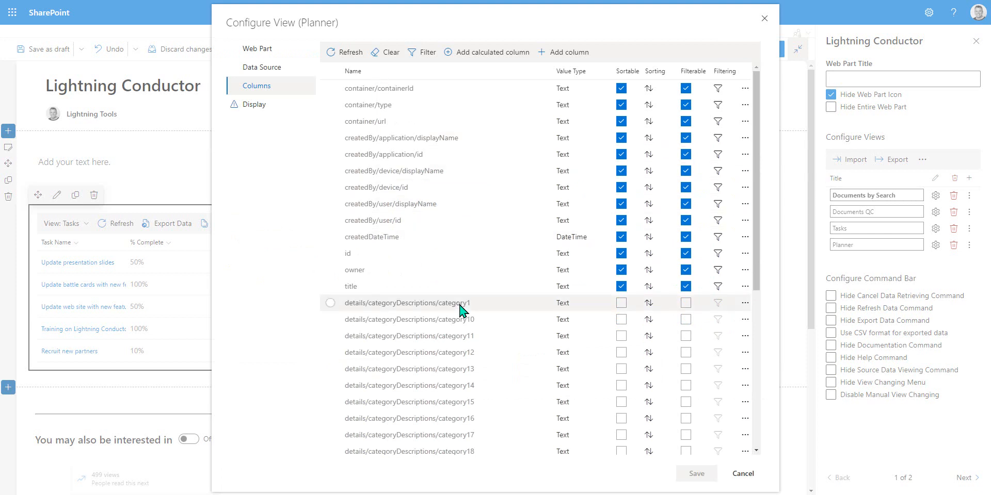
scroll(437, 298, down, 5)
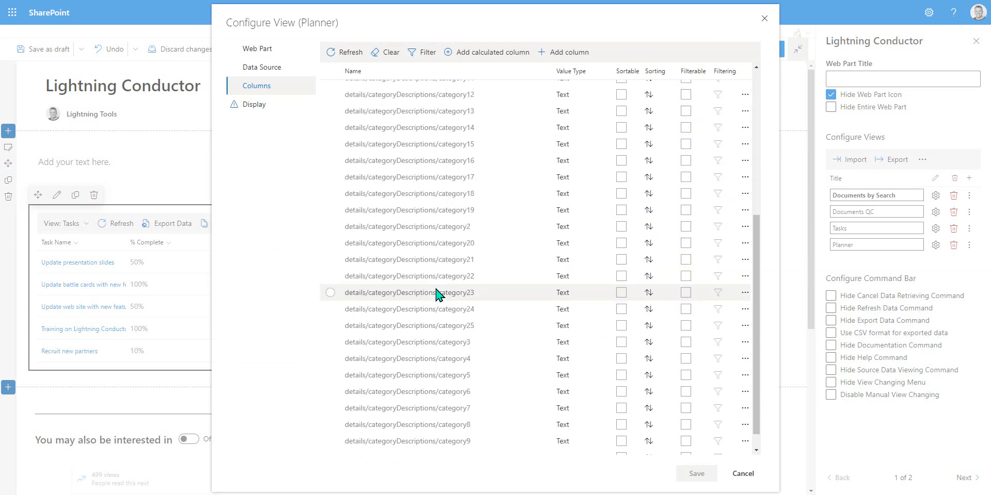
scroll(423, 286, up, 5)
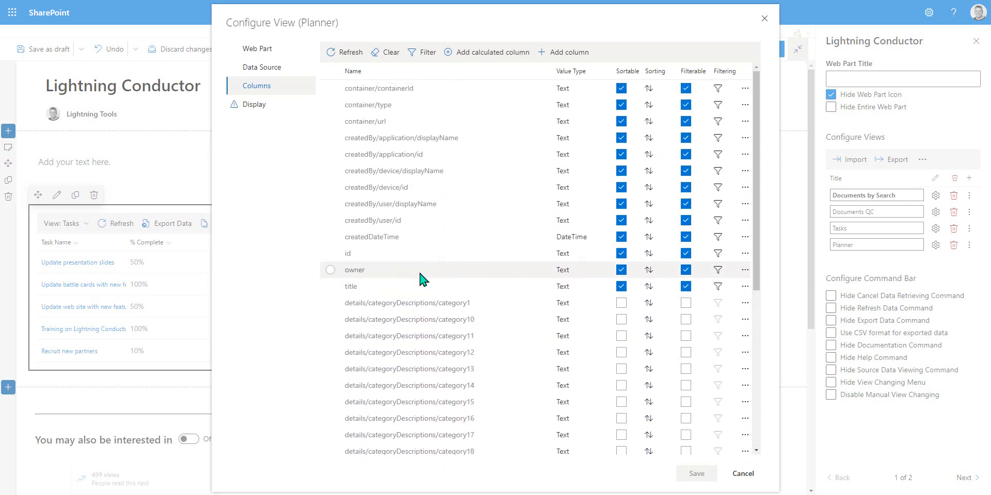
click(266, 106)
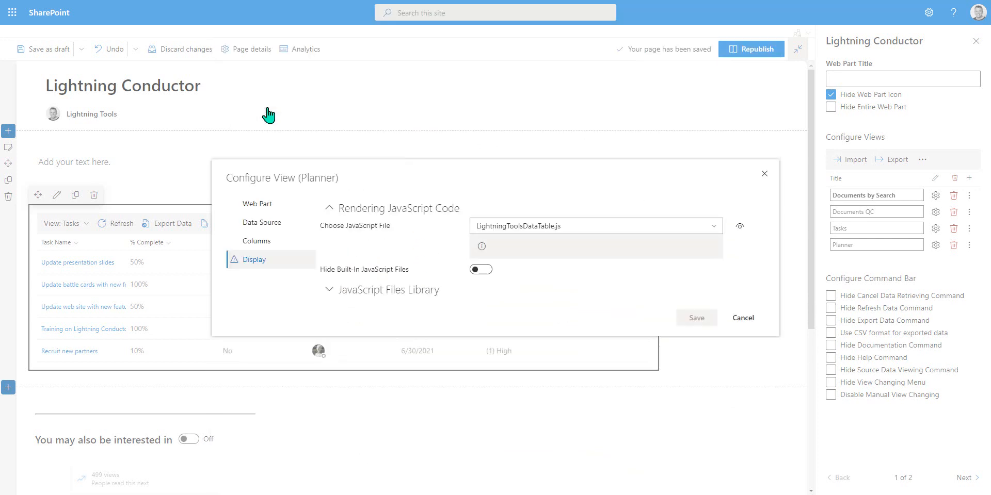
click(691, 227)
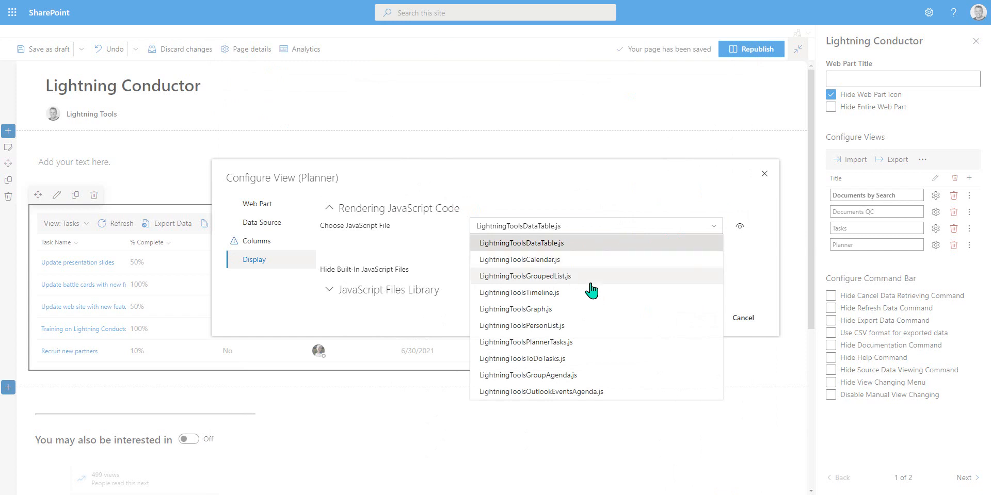
click(572, 344)
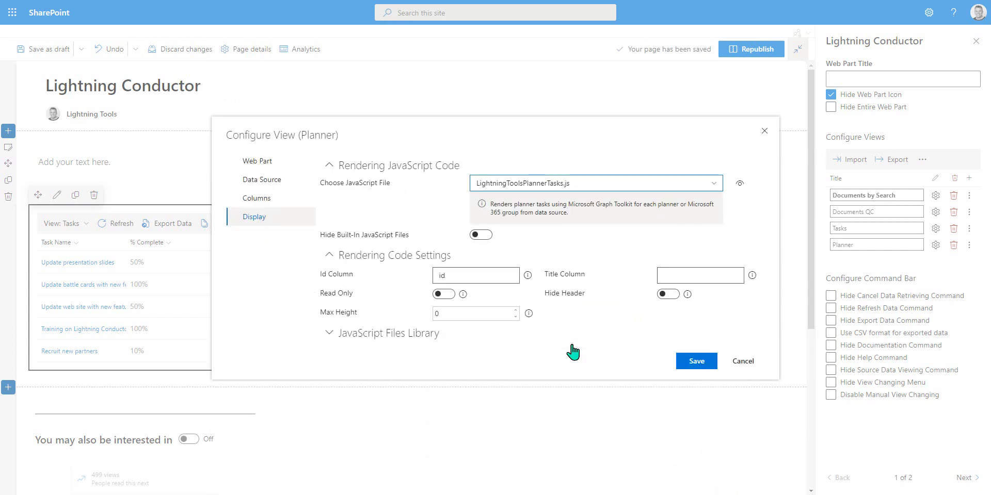
click(696, 362)
click(88, 226)
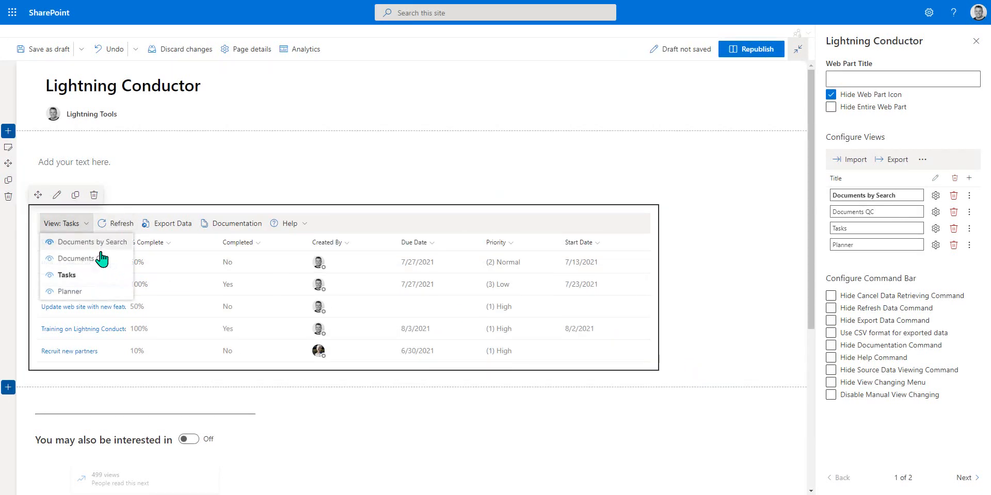
click(98, 290)
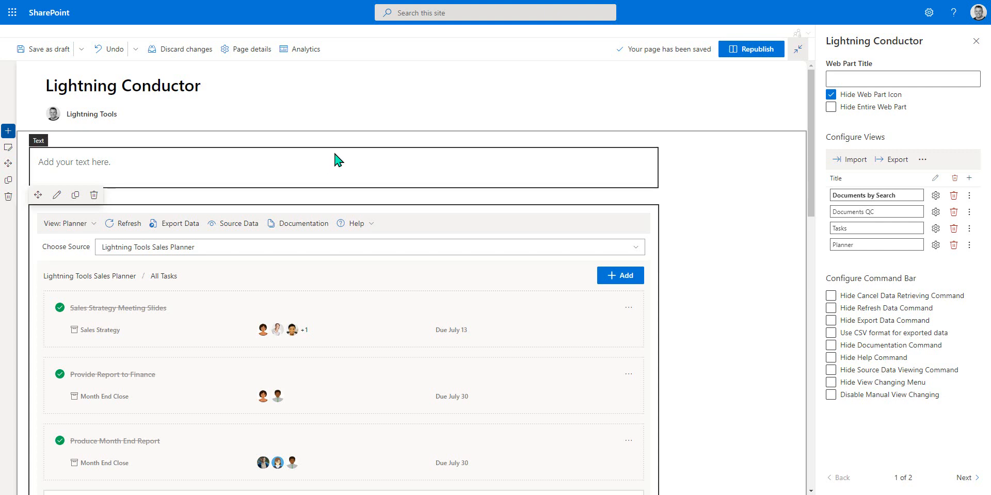
Step: Add a new view to the web part and name it Microsoft 365 Groups Calendar Events
click(968, 179)
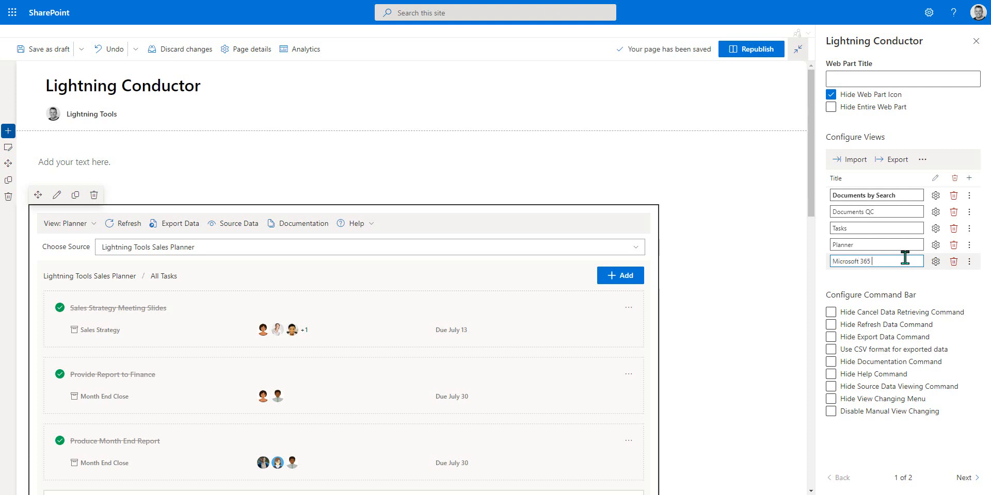
text(Microsoft 365 Groups)
text( Calendar Events)
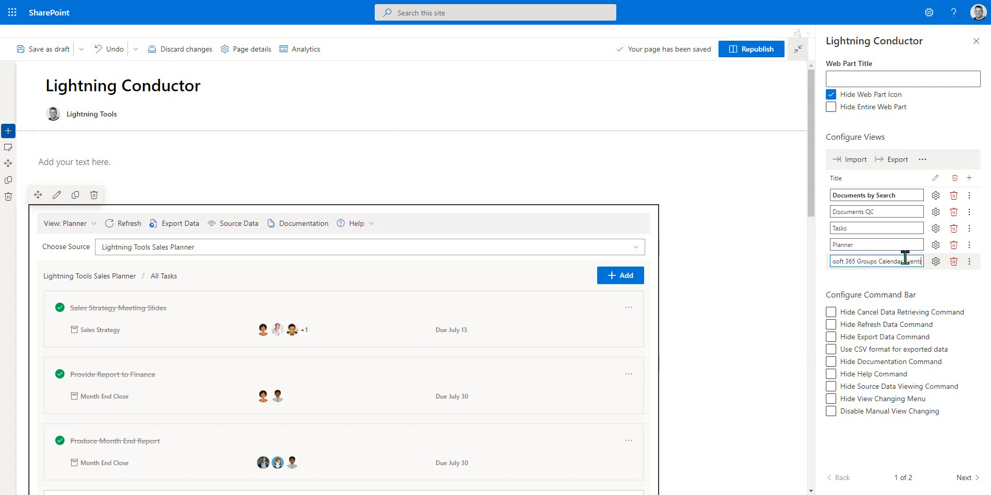
Step: Open the new view in Advanced Mode and set Microsoft 365 Group Rollup Engine Provider with the JSON Display Provider
click(935, 264)
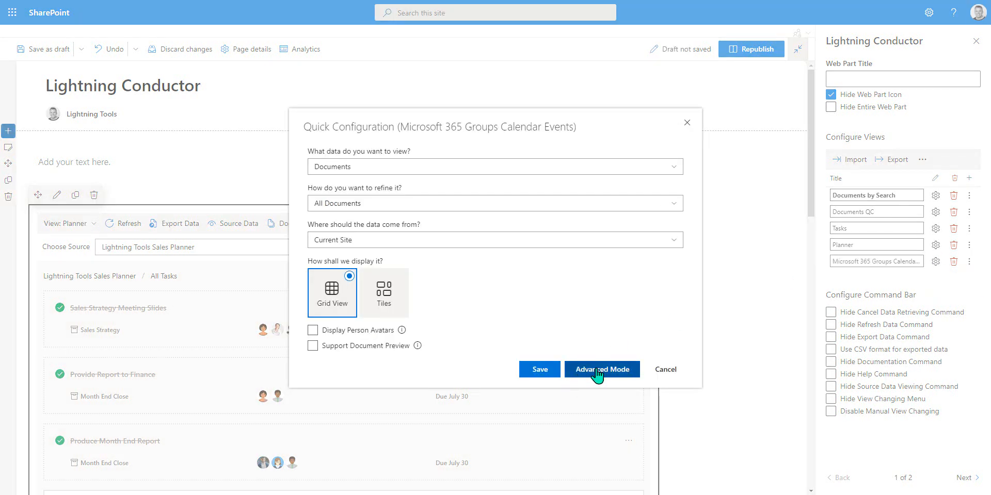
click(573, 371)
click(494, 180)
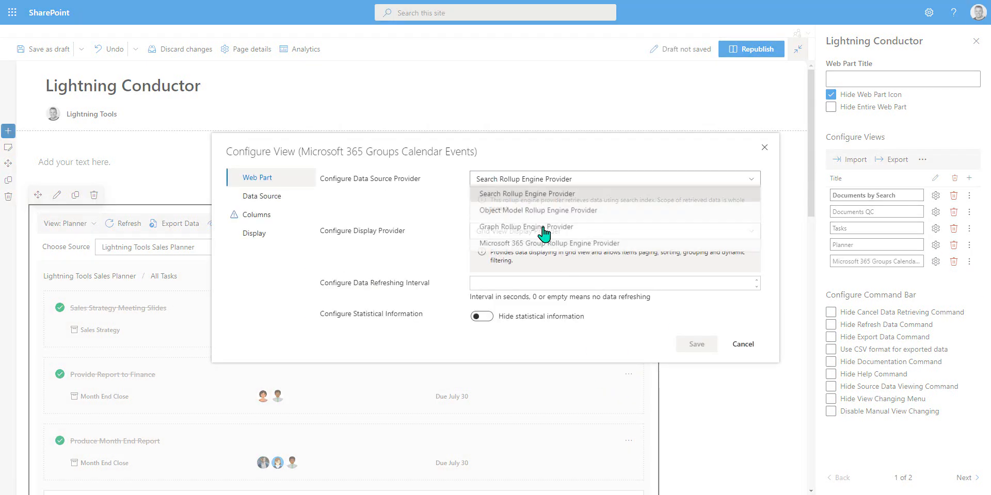
click(577, 246)
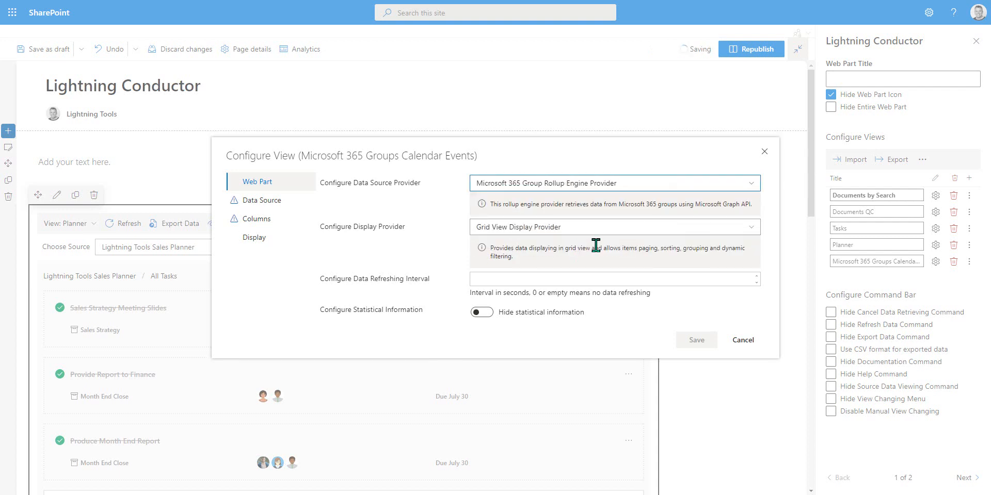
click(578, 236)
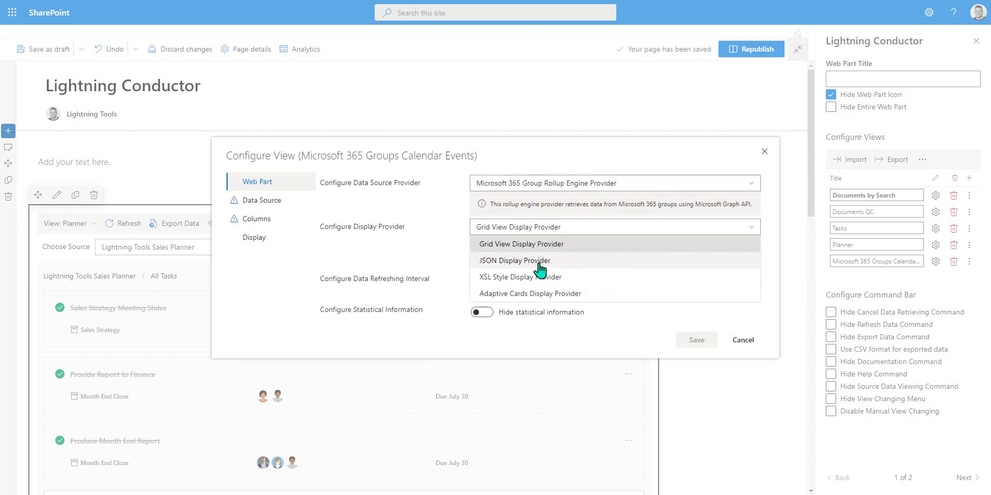
click(538, 265)
Step: Set the view's rollup source to show entities from selected teams
click(247, 206)
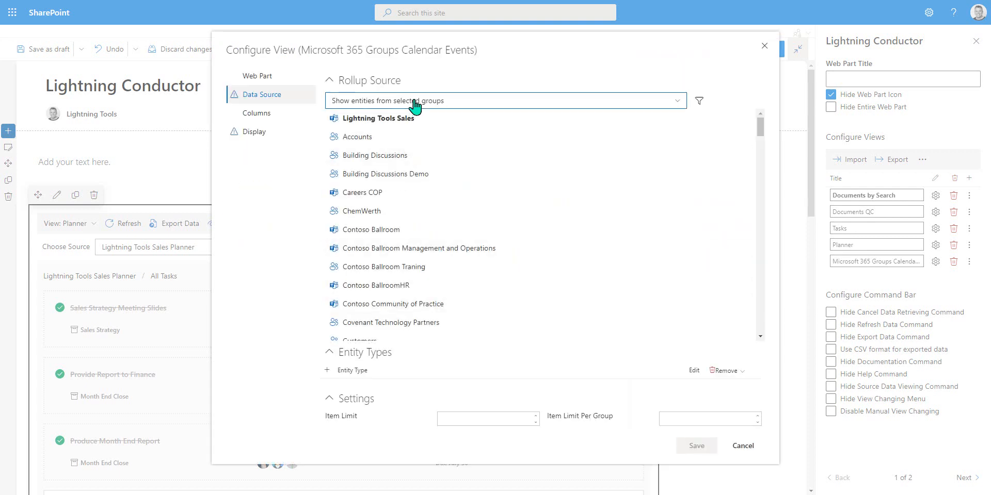
click(416, 104)
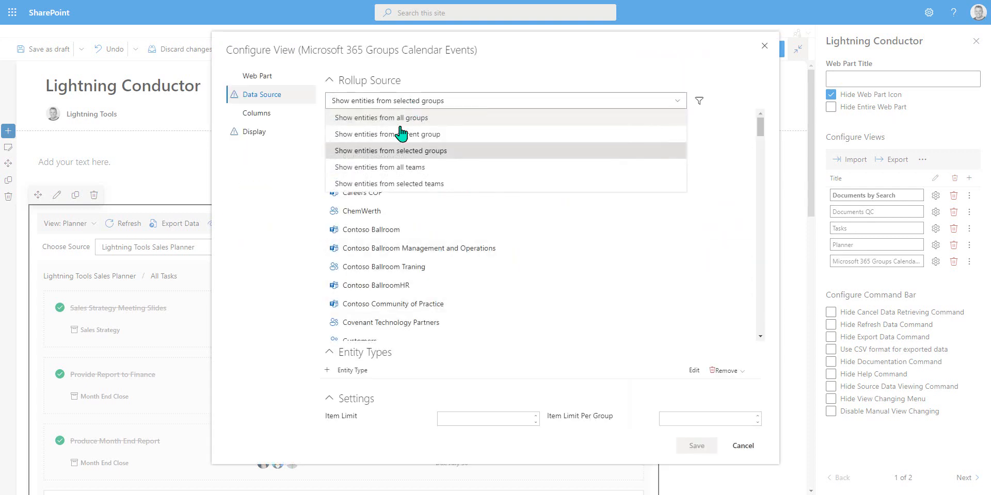
click(373, 170)
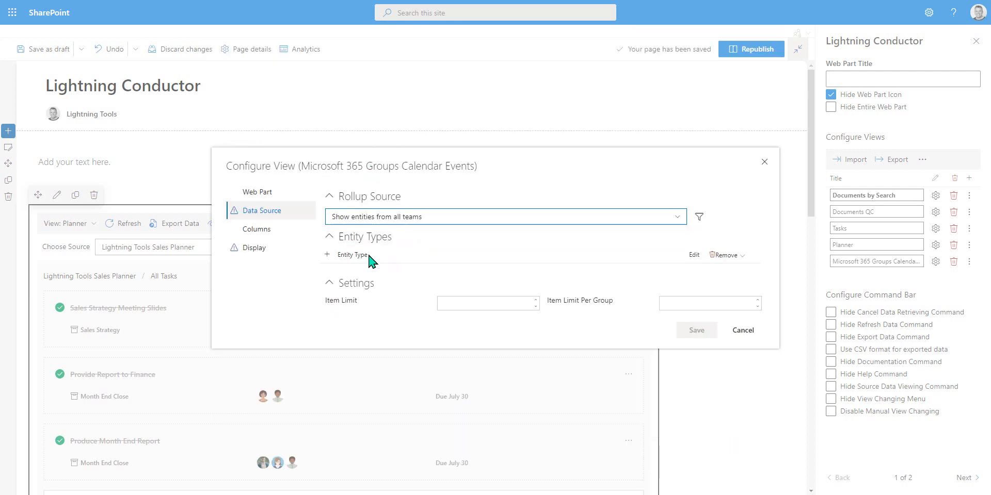
click(462, 218)
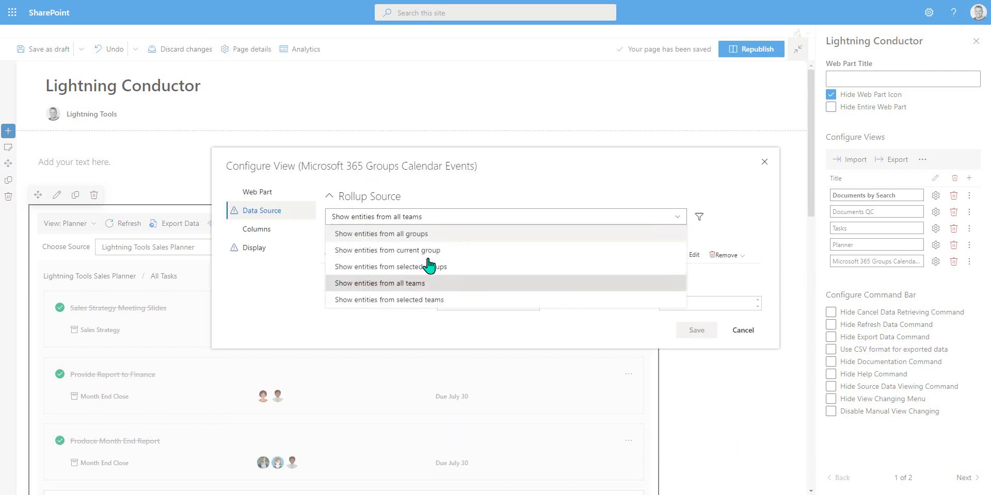
click(434, 304)
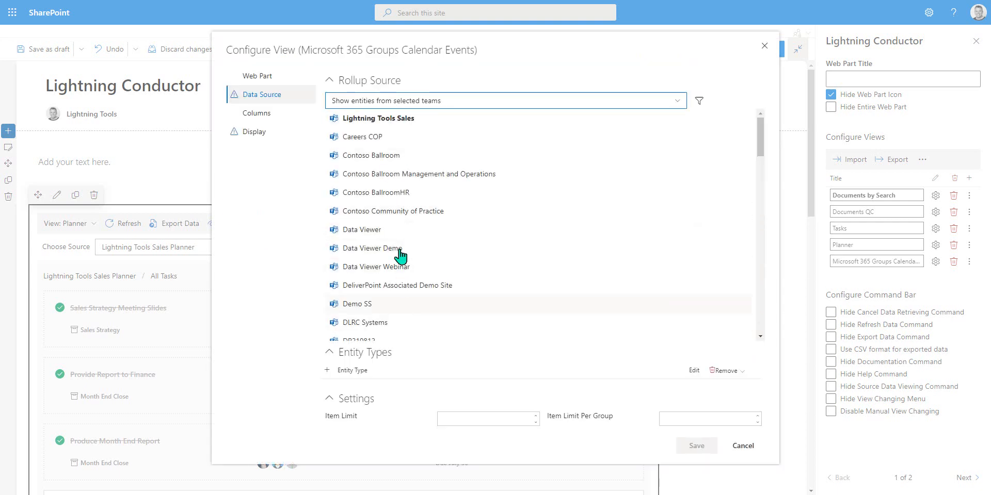
click(398, 121)
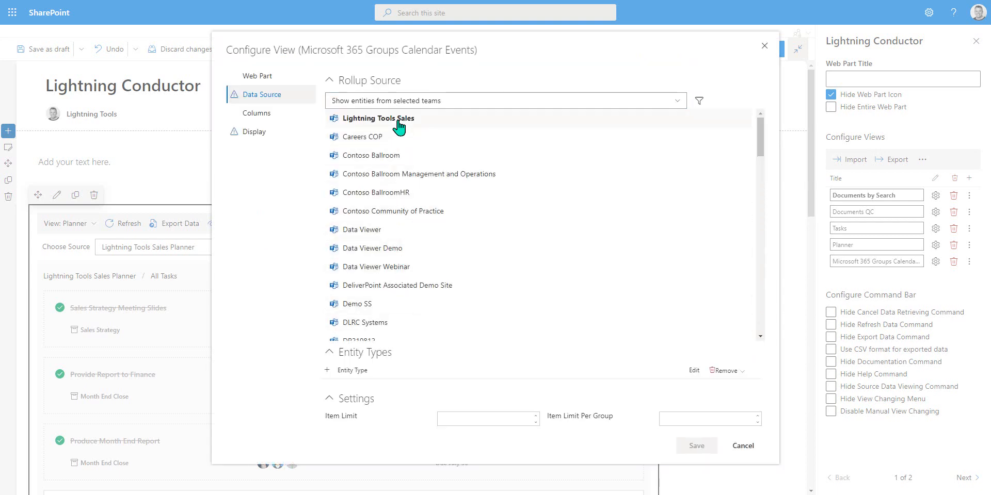
Step: Filter the teams to those whose Group Name begins with marketing
click(697, 101)
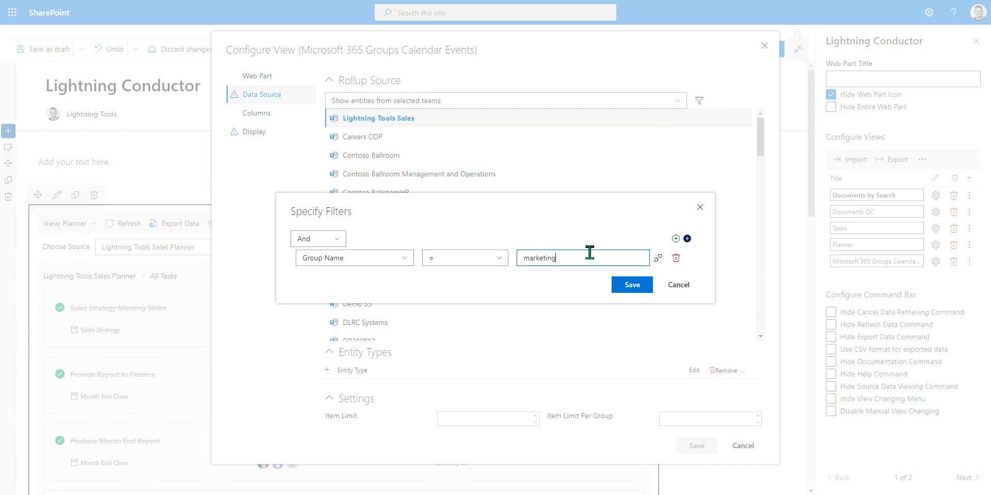
click(499, 259)
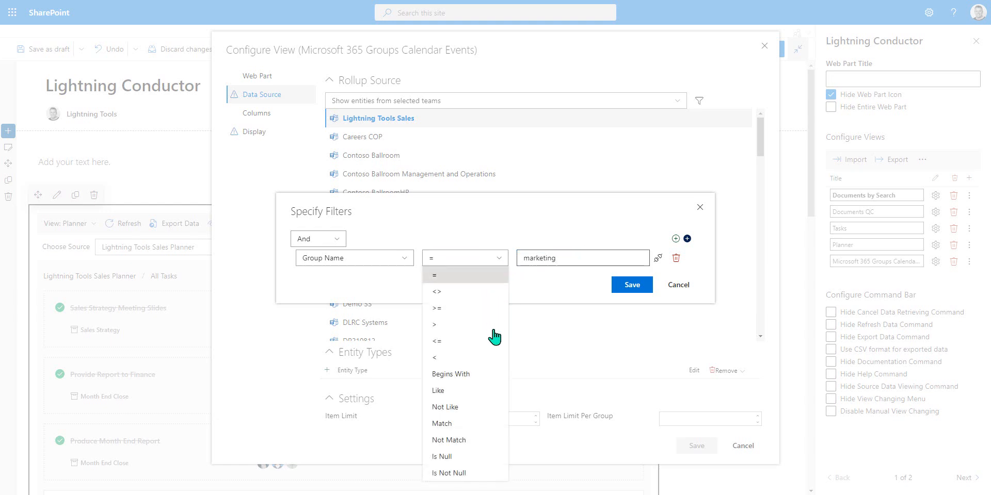
click(486, 374)
click(630, 285)
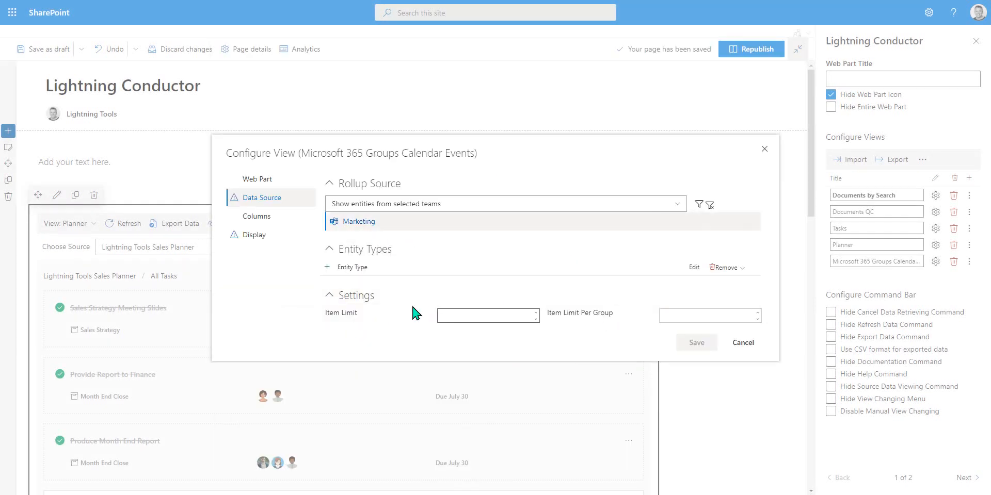
Step: Add Date Range Events as the view's entity type
click(327, 267)
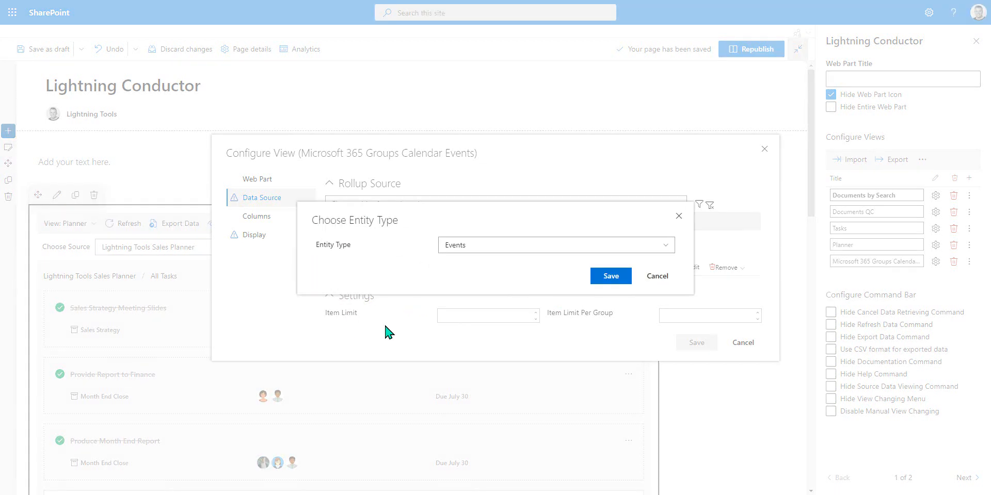
click(575, 247)
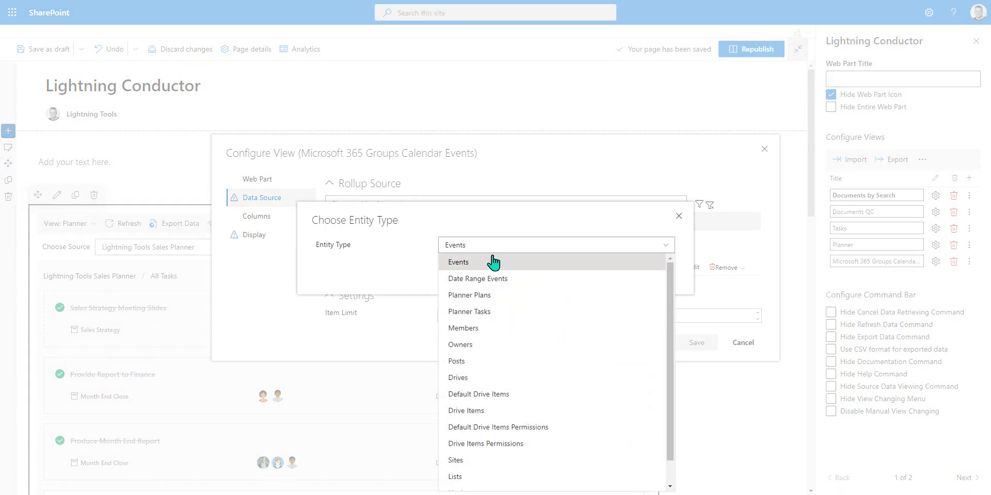
click(496, 279)
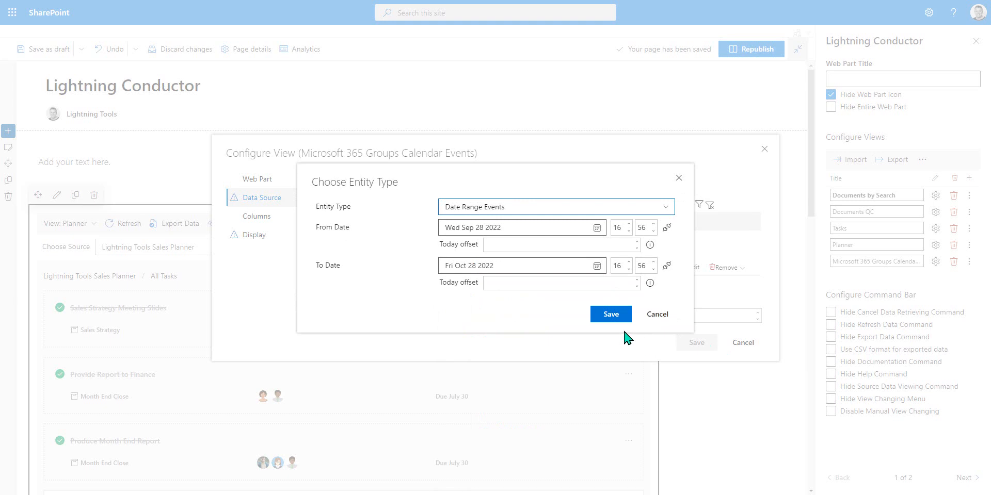
click(609, 316)
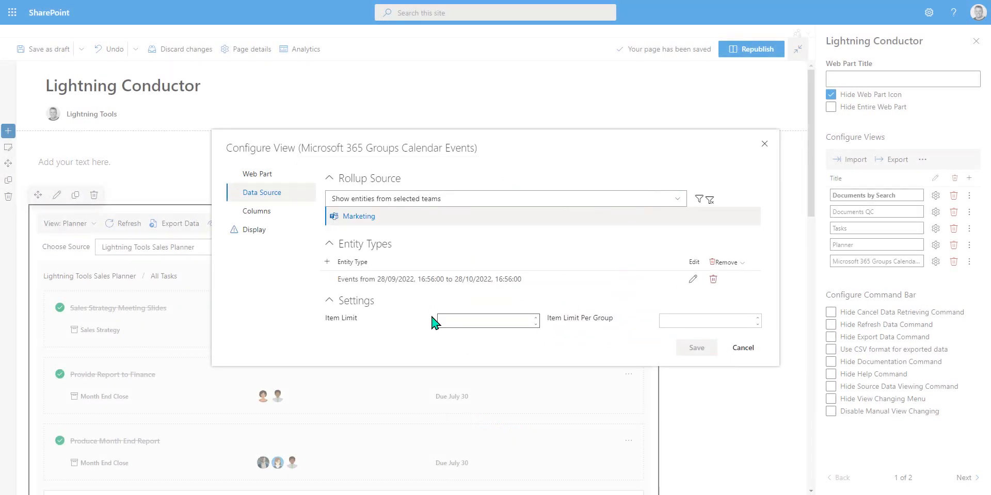
Step: Set the view's display JavaScript file to LightningToolsOutlookEventsAgenda.js and save the view configuration
click(255, 231)
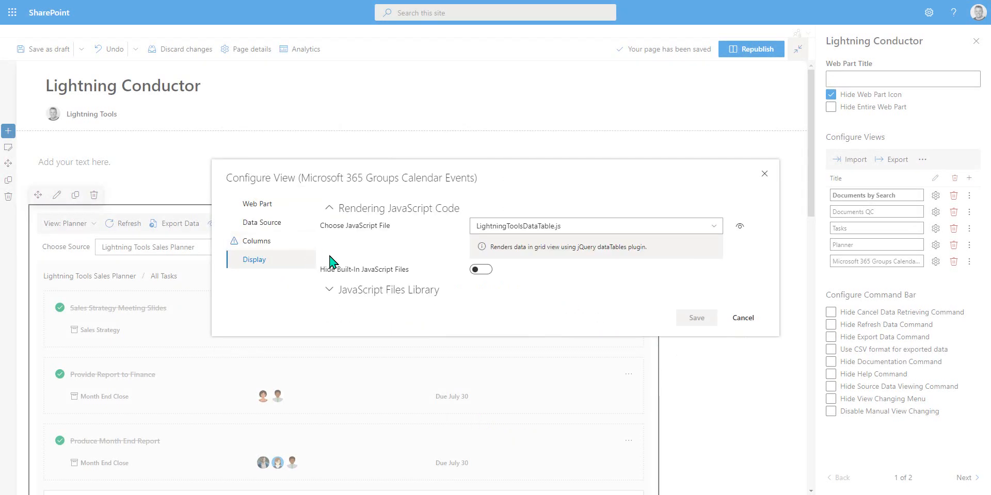
click(600, 227)
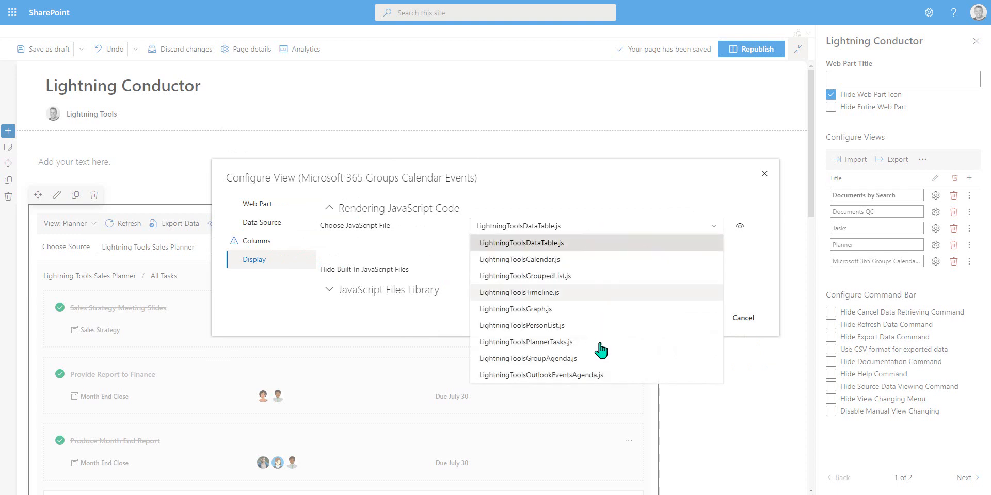
click(519, 375)
click(691, 348)
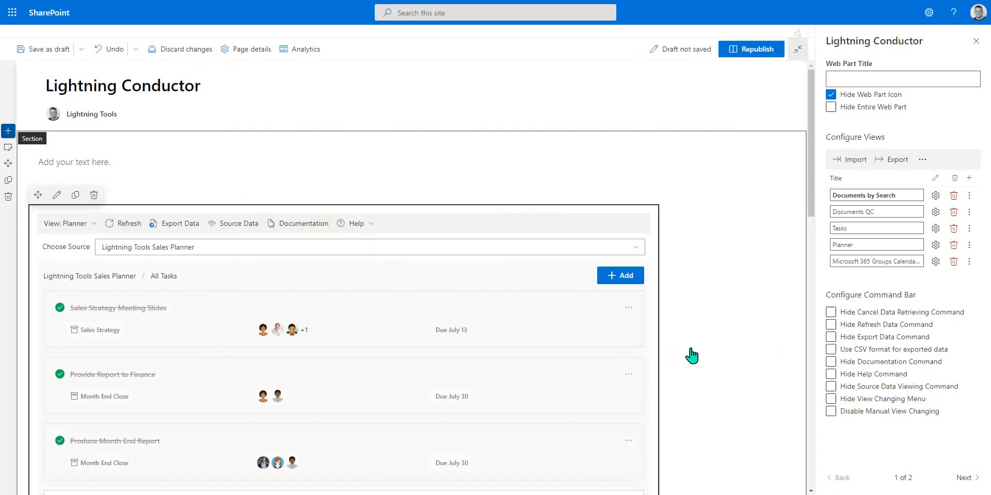
Step: Switch the web part to the Microsoft 365 Groups Calendar Events view and browse its events
click(92, 227)
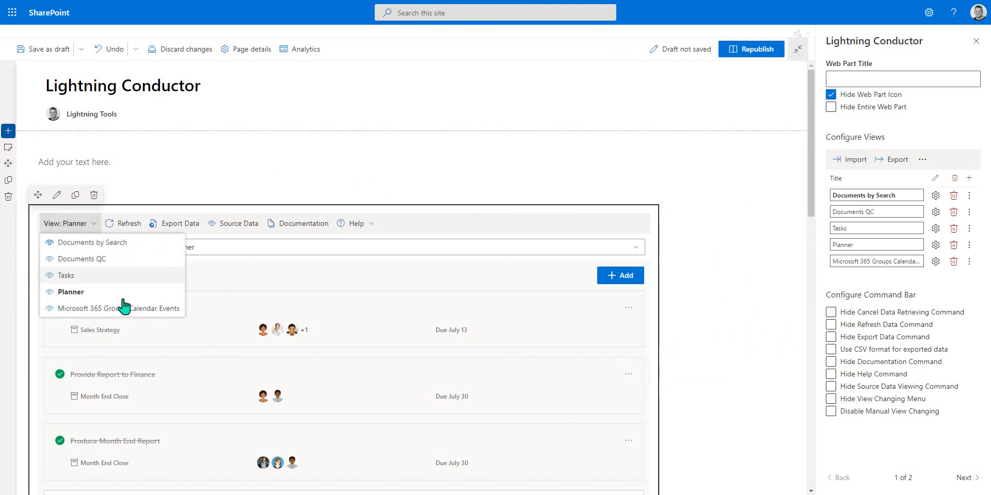
click(155, 309)
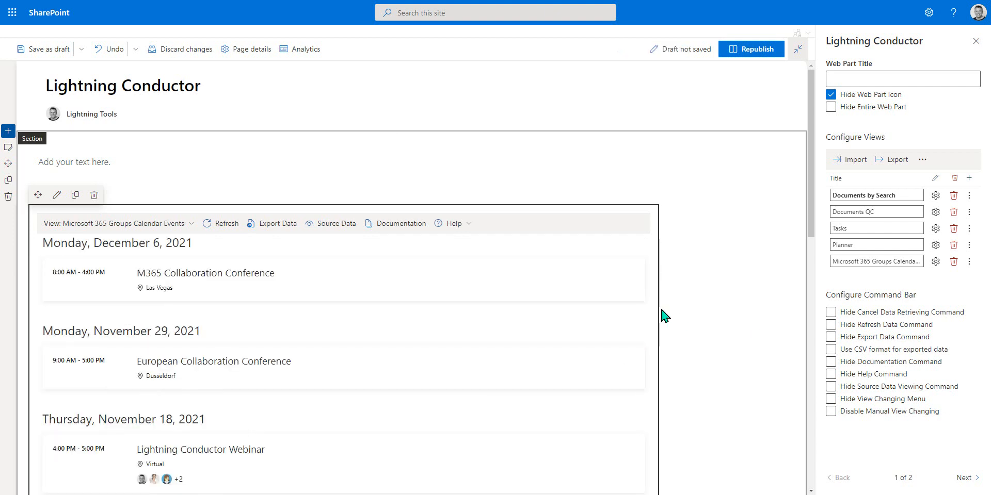
scroll(200, 261, down, 6)
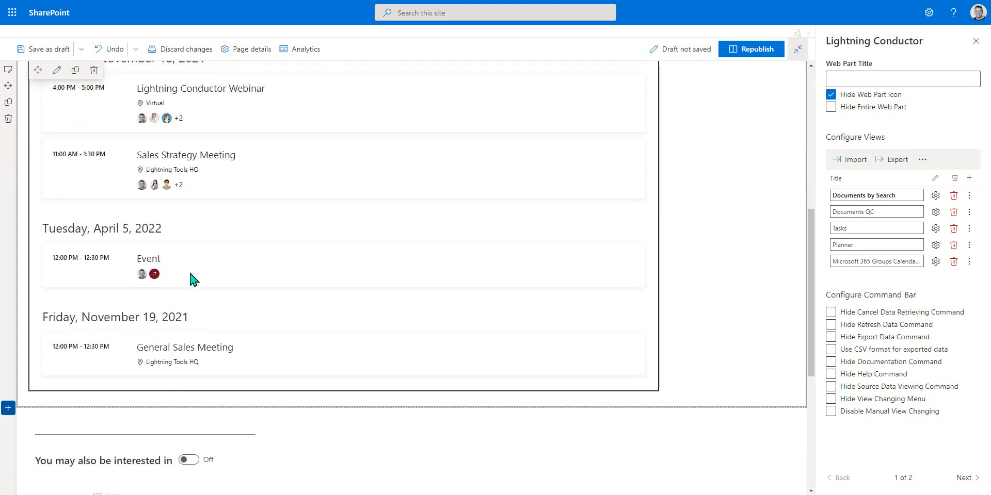
scroll(274, 303, up, 5)
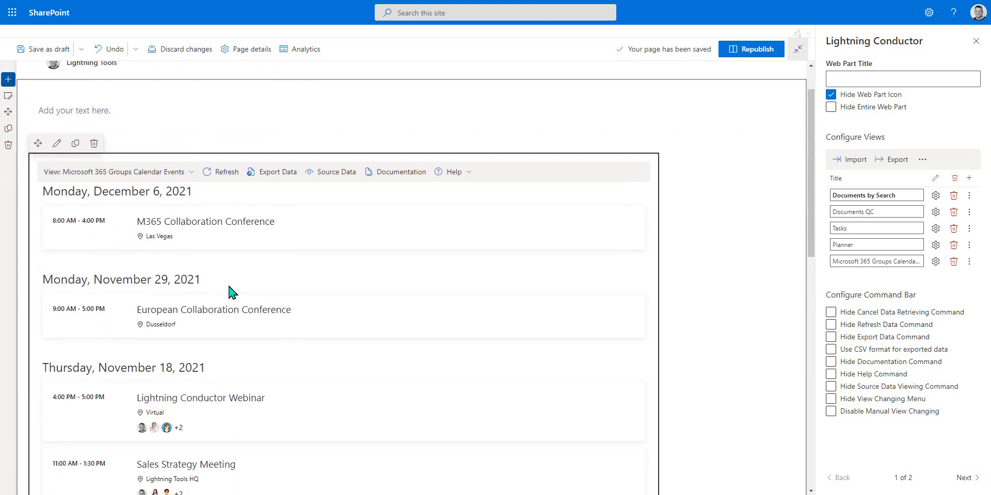
scroll(401, 288, up, 1)
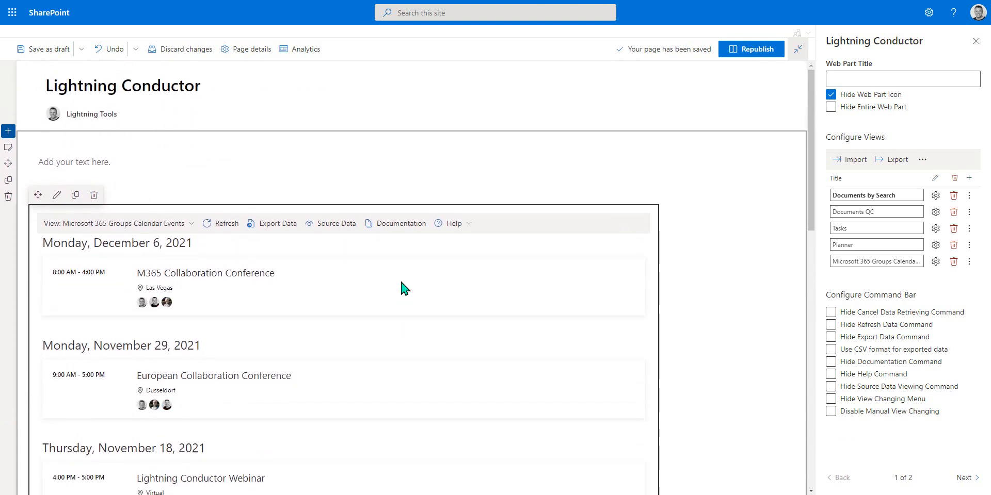